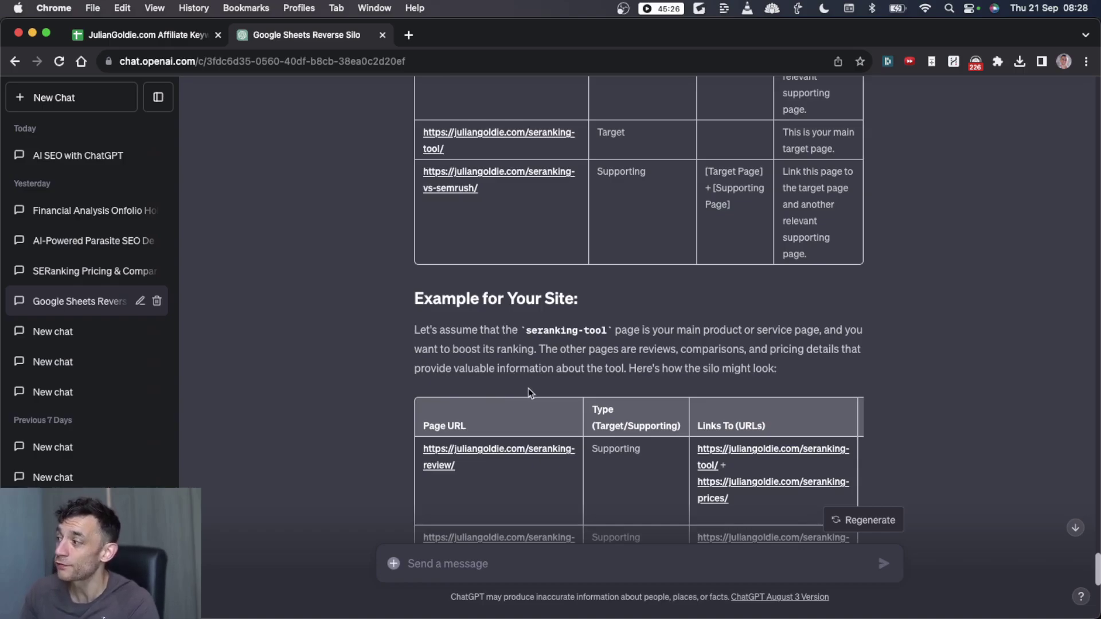
Review the example silo table for the site, highlighting the seranking-tool target page row
scroll(545, 344, down, 1)
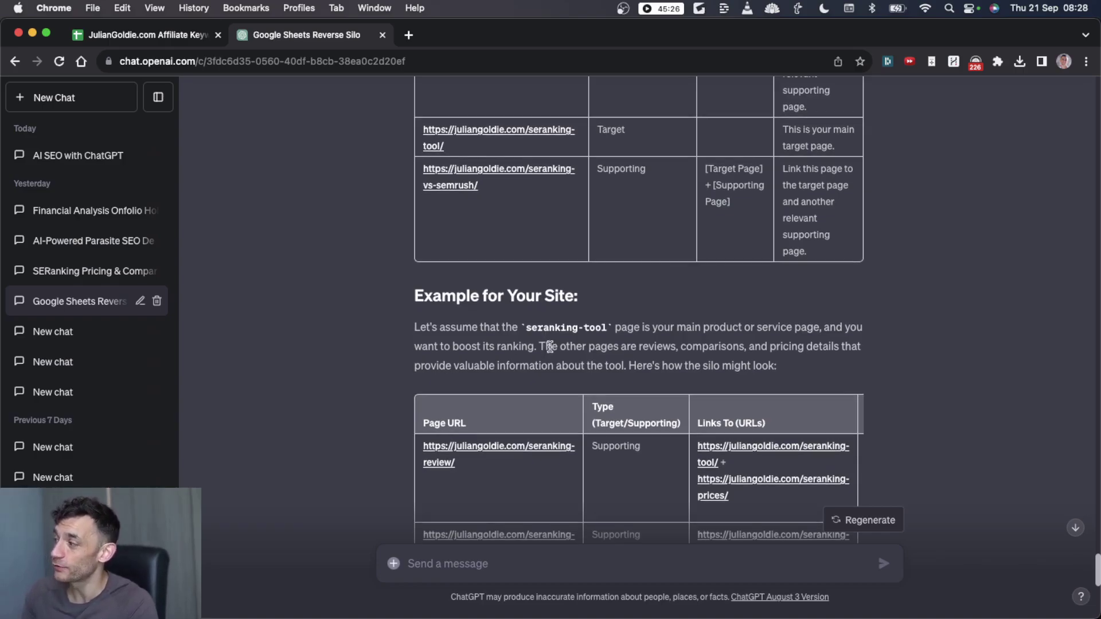
scroll(556, 398, down, 4)
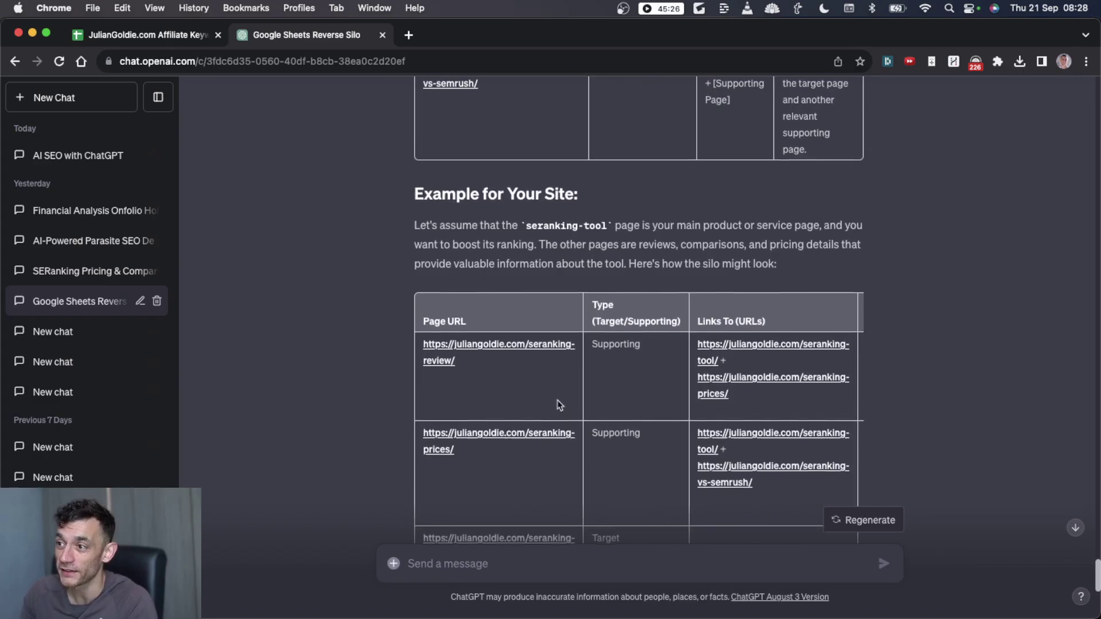
scroll(550, 402, down, 7)
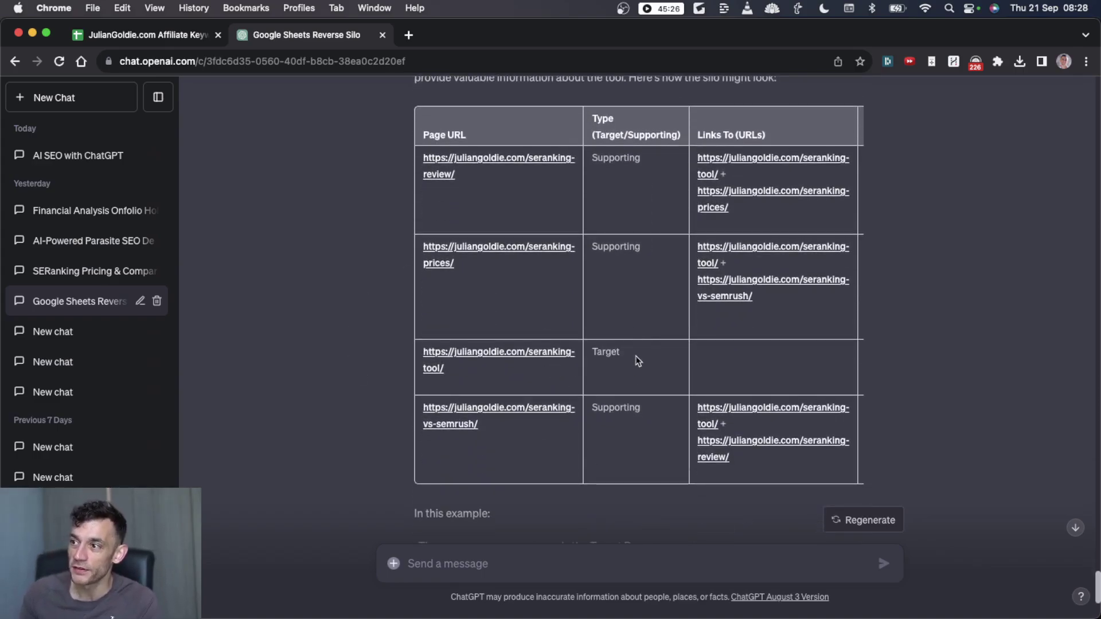
drag(635, 357, 401, 351)
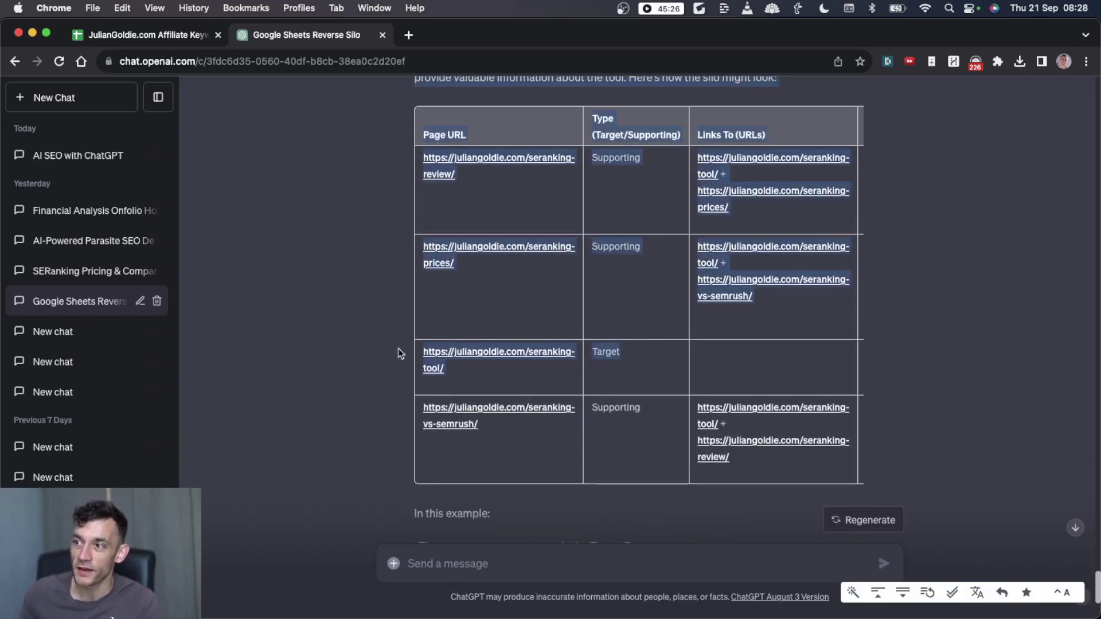
Switch to the incognito Google results for "seranking tool" and check the site's listing there
click(1085, 62)
click(1031, 108)
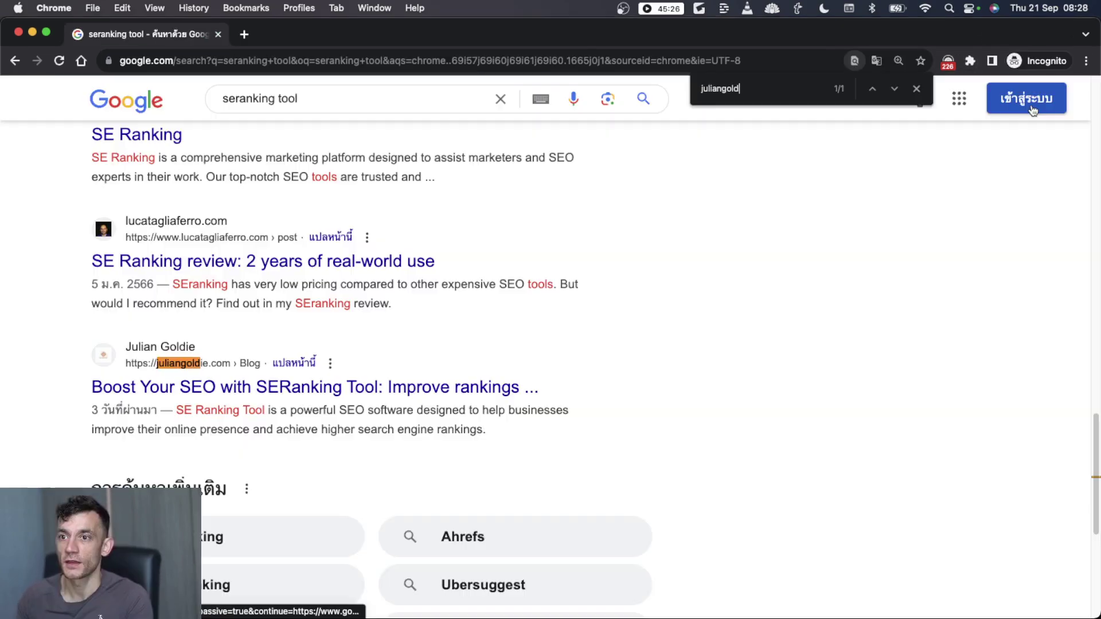
key(Escape)
scroll(225, 420, down, 1)
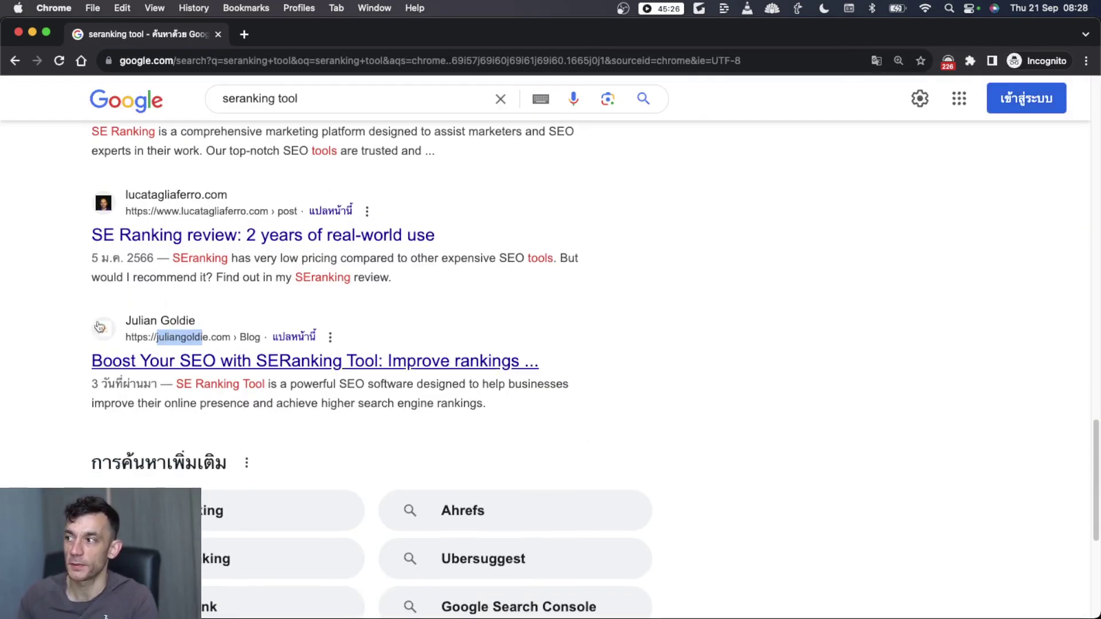
key(super+grave)
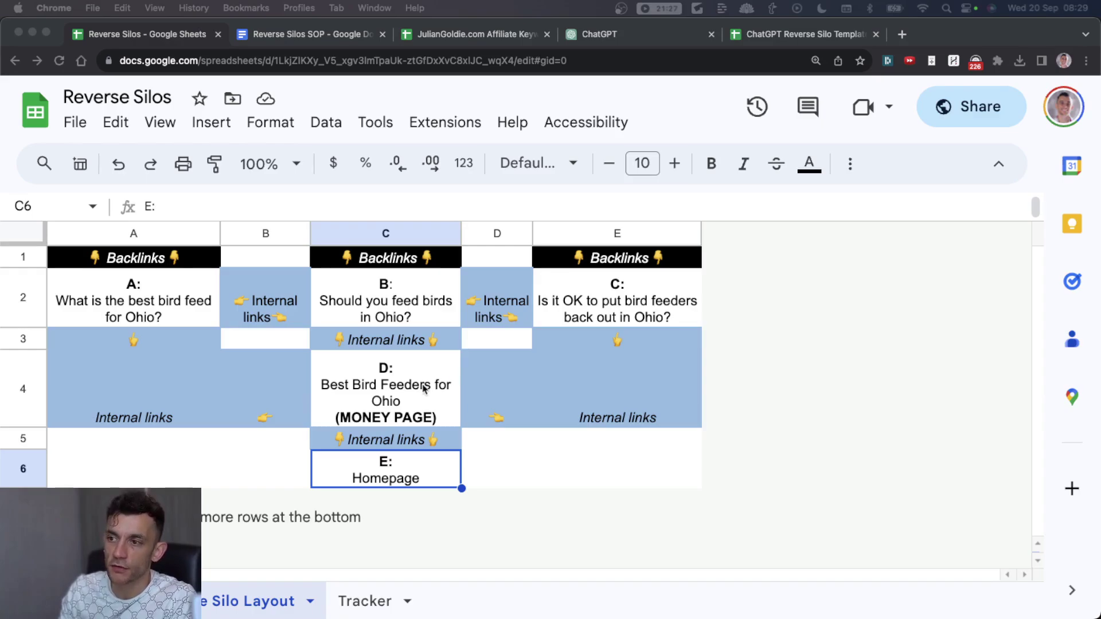
Examine the Reverse Silo Layout sheet: the backlinks row, supporting pages A to C and the money page in C4
click(347, 597)
click(281, 590)
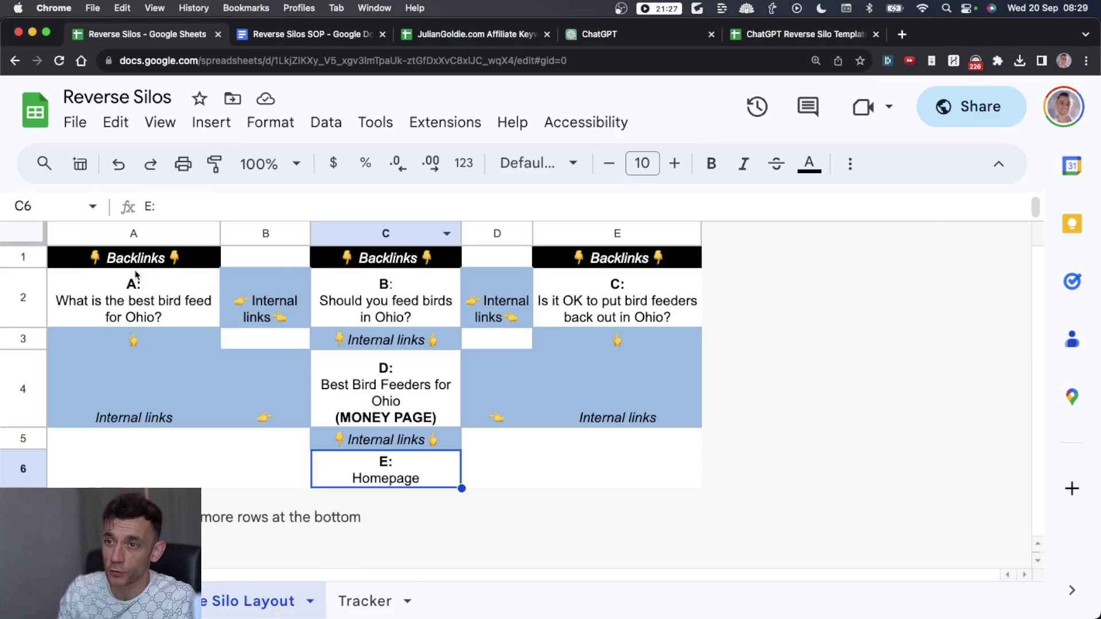
click(20, 229)
click(572, 313)
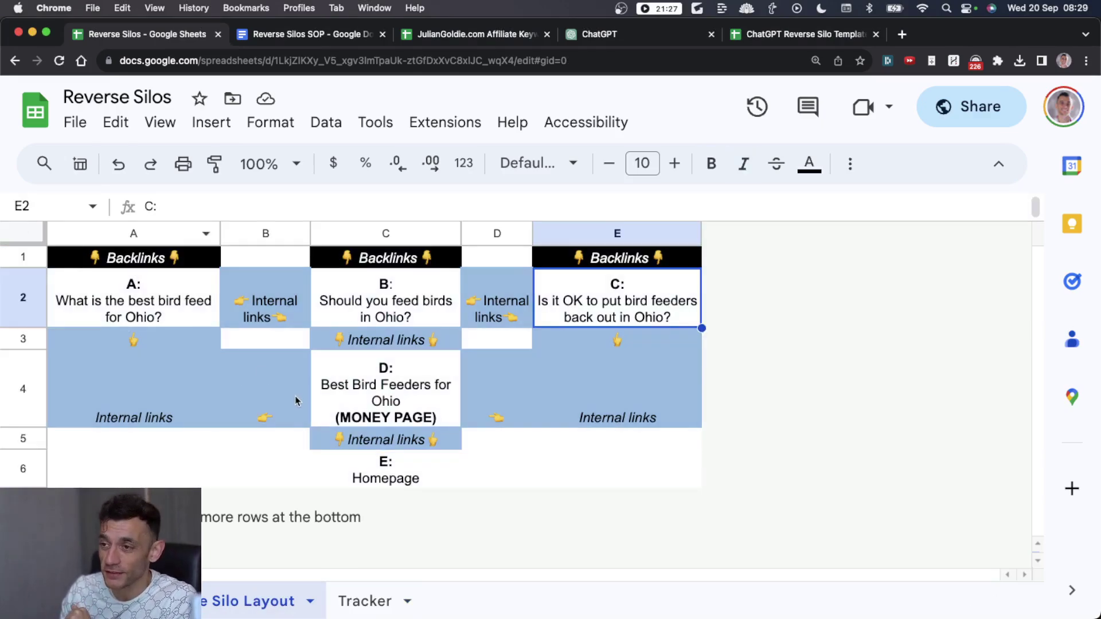
click(327, 416)
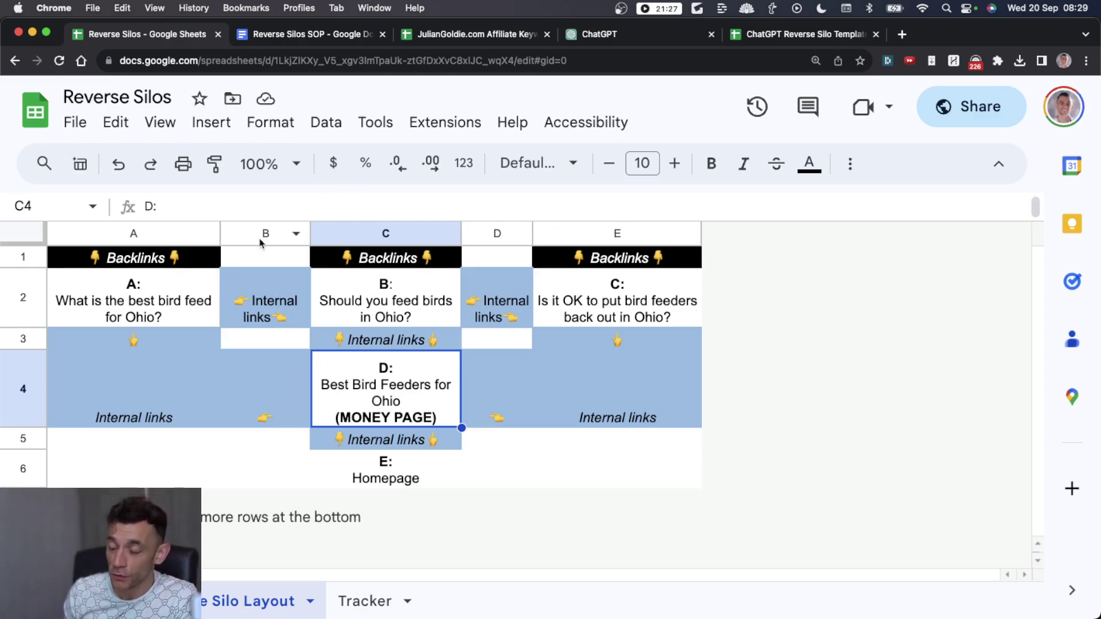
click(233, 375)
click(155, 281)
click(205, 254)
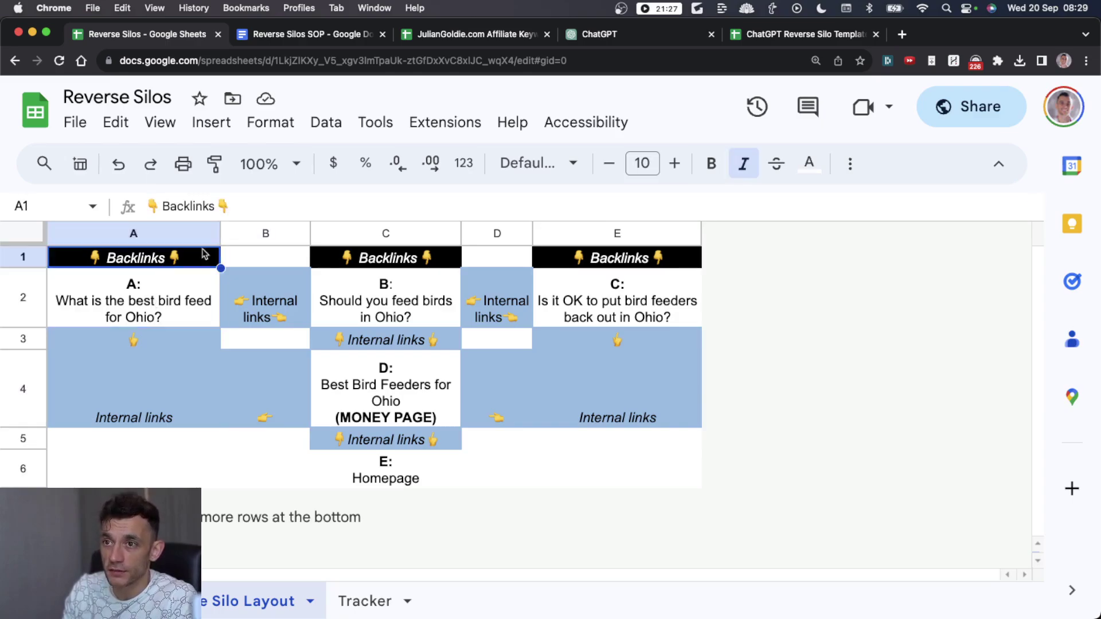
click(333, 261)
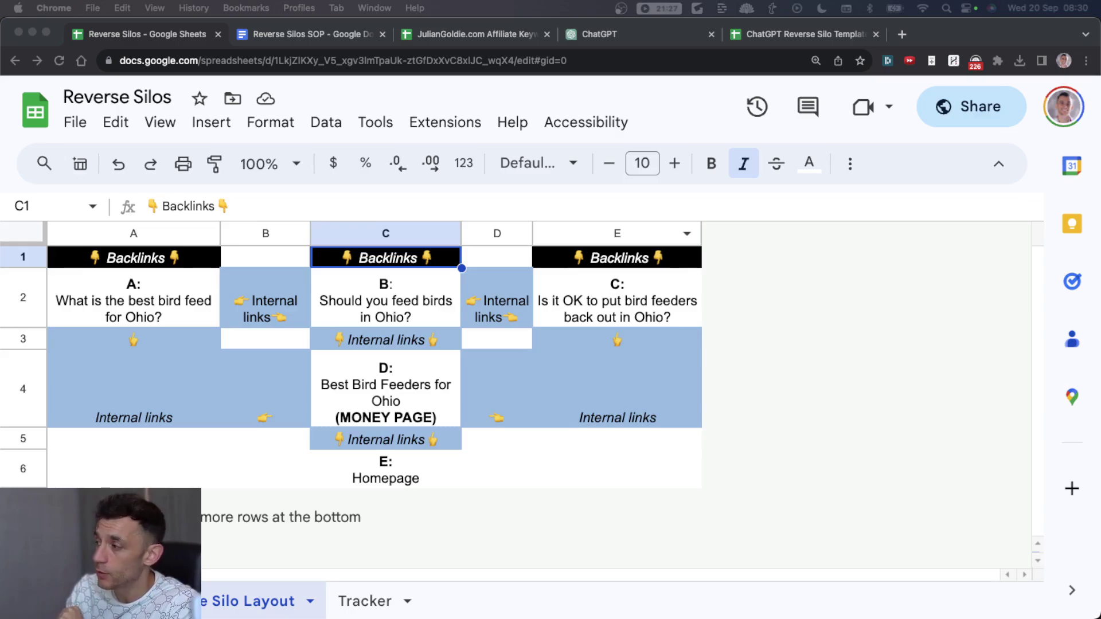
click(455, 301)
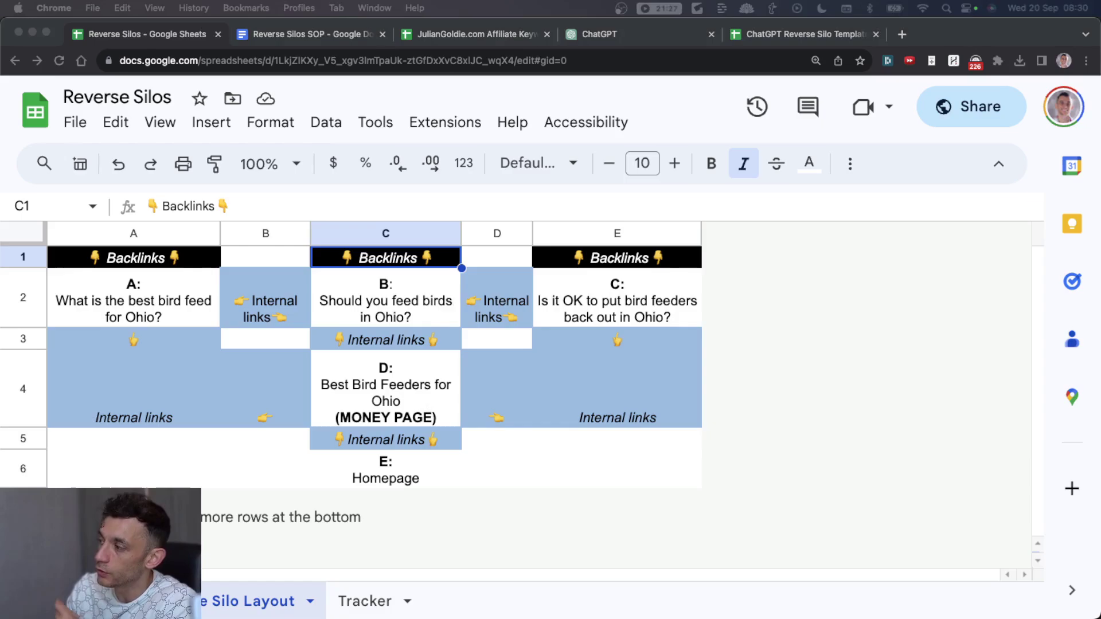
Select the keyword text "Best Bird Feeders for Ohio" inside money page cell C4, leaving the cell's content as it is
click(374, 393)
double_click(387, 393)
key(Escape)
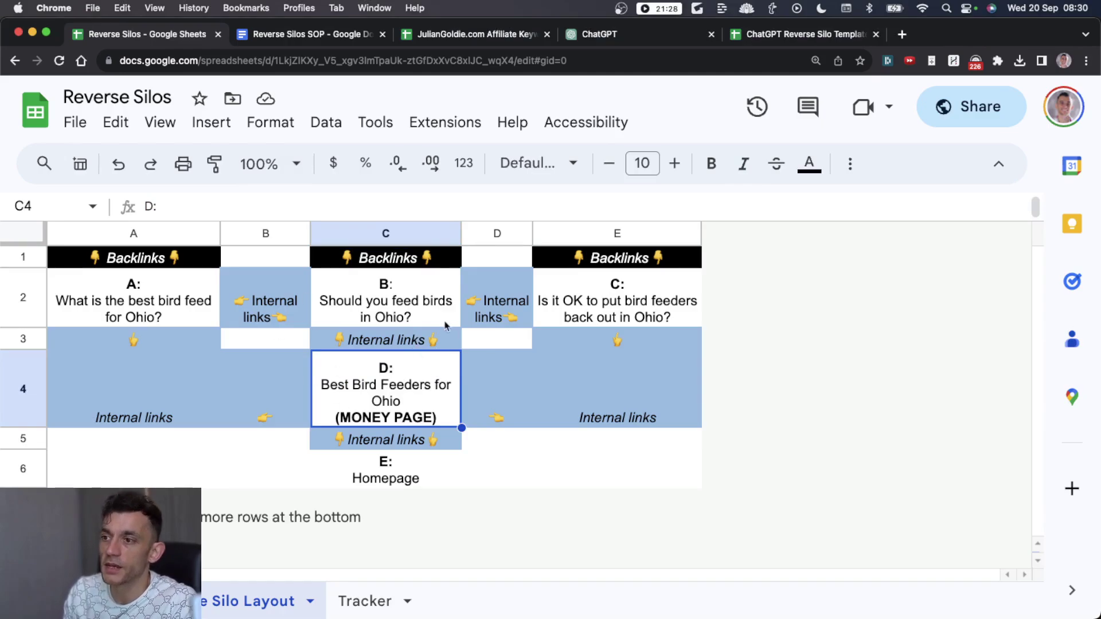
double_click(388, 397)
triple_click(450, 370)
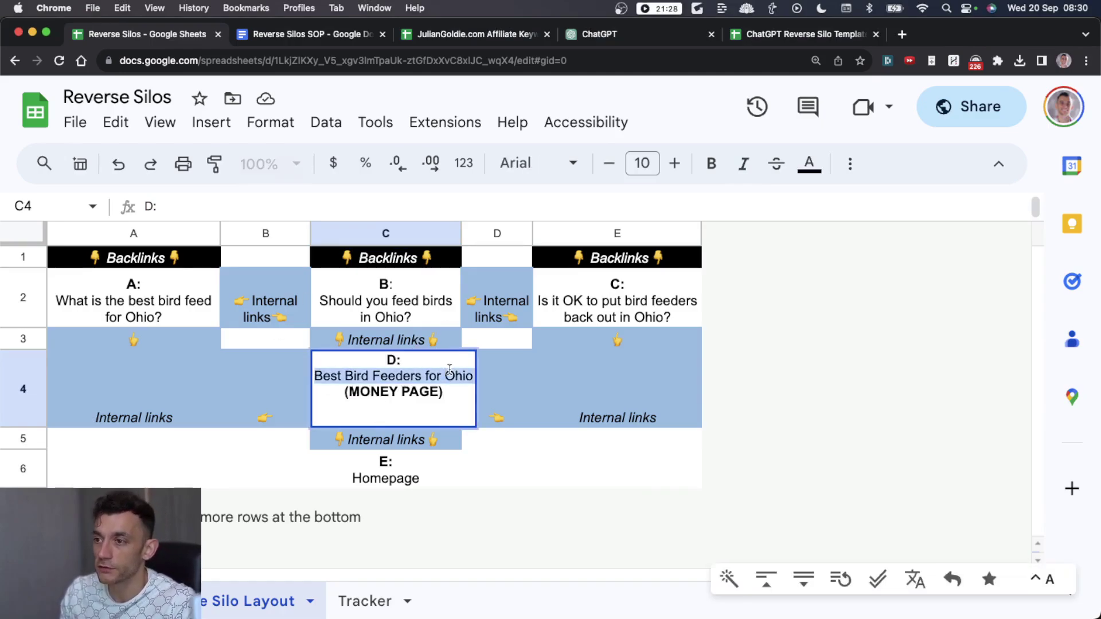
mouse_move(422, 376)
mouse_down()
mouse_move(383, 381)
mouse_move(422, 376)
mouse_up()
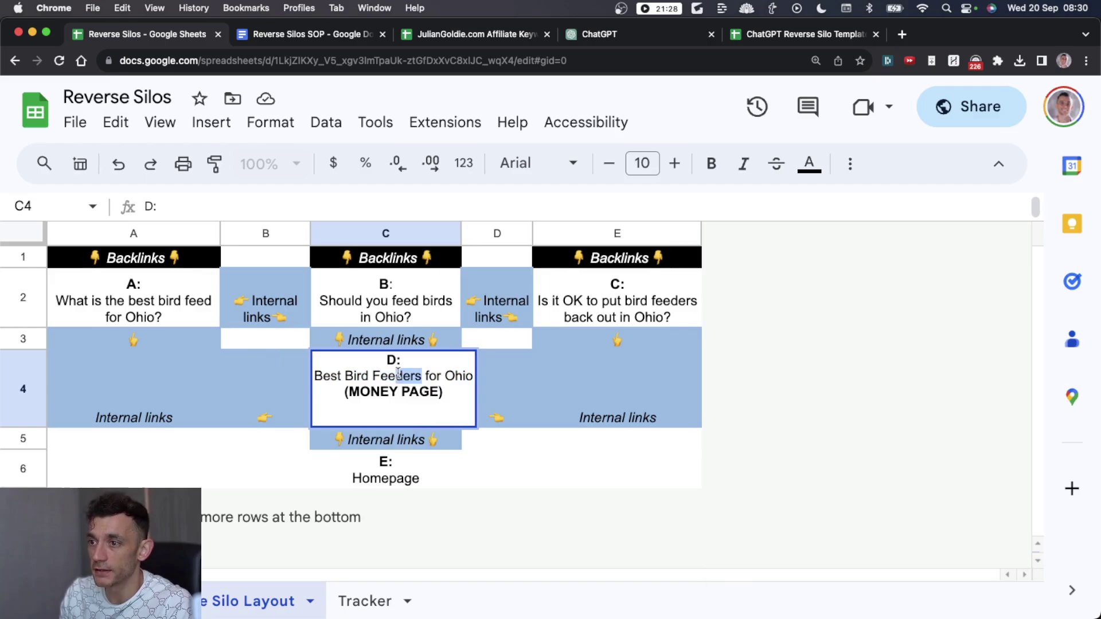
triple_click(423, 375)
click(528, 383)
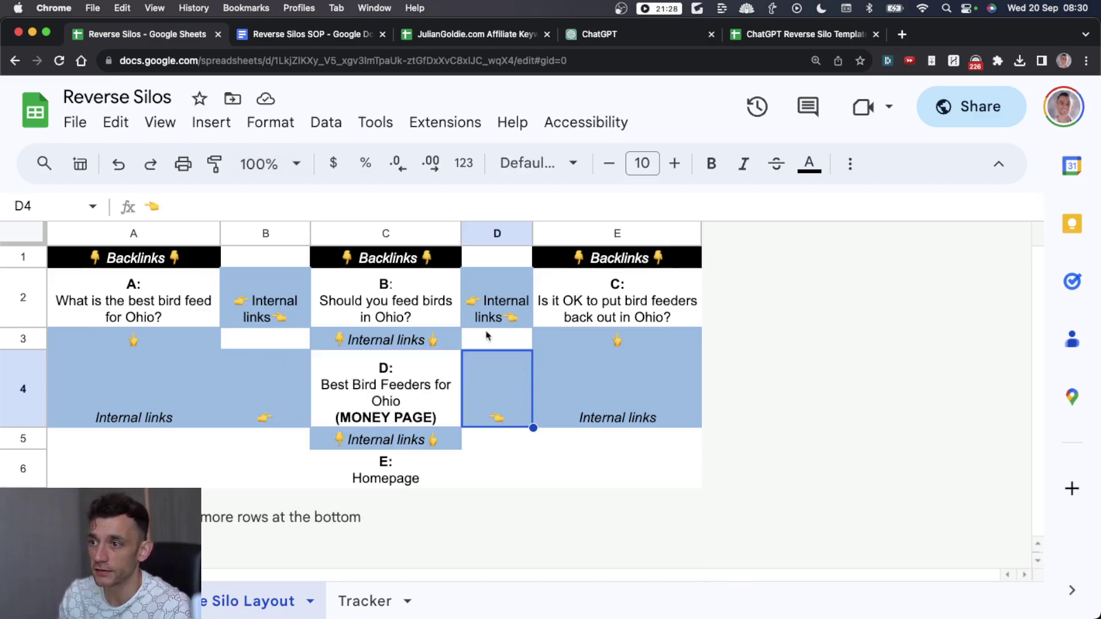
Search Google in an incognito window for "Best Bird Feeders for Ohio" and find "chipper" in the results
click(1086, 60)
click(1059, 124)
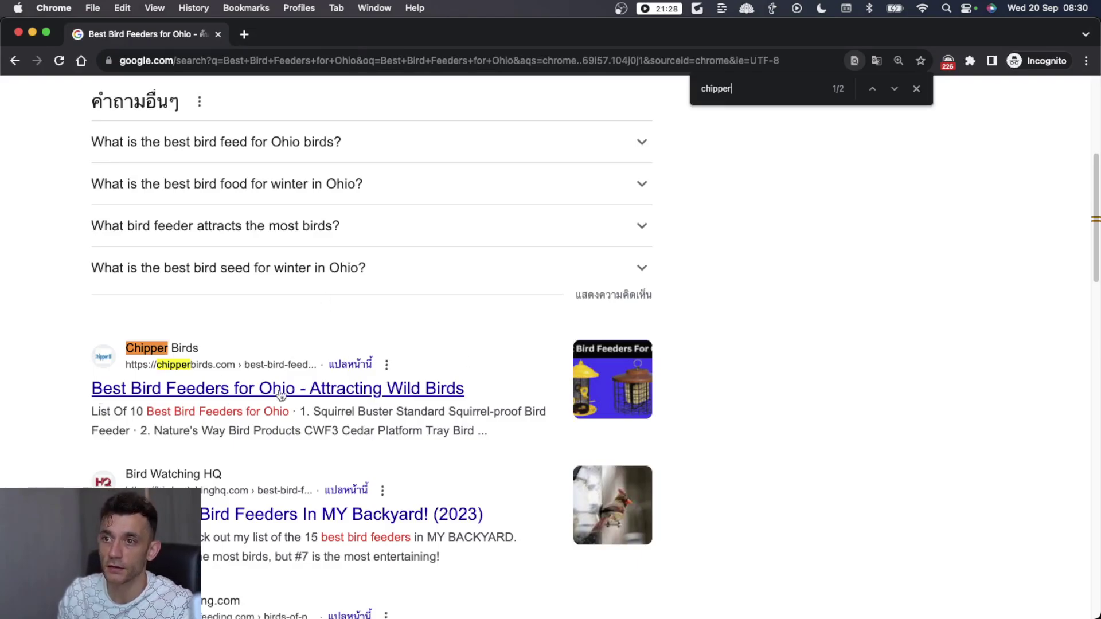
scroll(358, 332, up, 5)
scroll(357, 390, down, 4)
scroll(362, 393, up, 4)
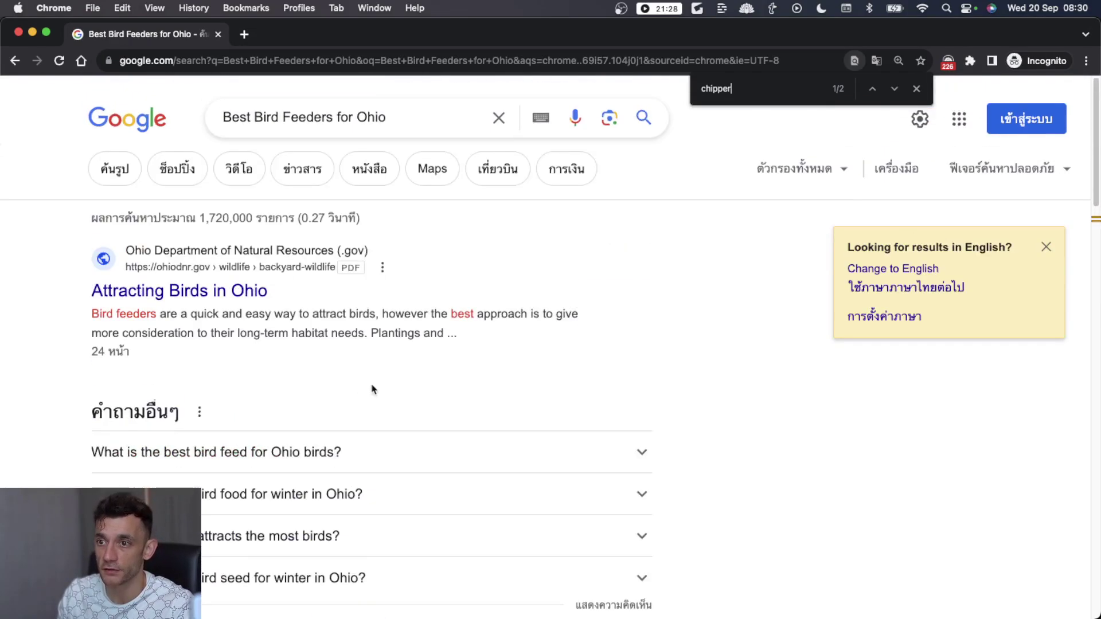
key(super+w)
Trace how supporting pages A, B and C in row 2 link internally to each other and to the money page in C4
click(436, 362)
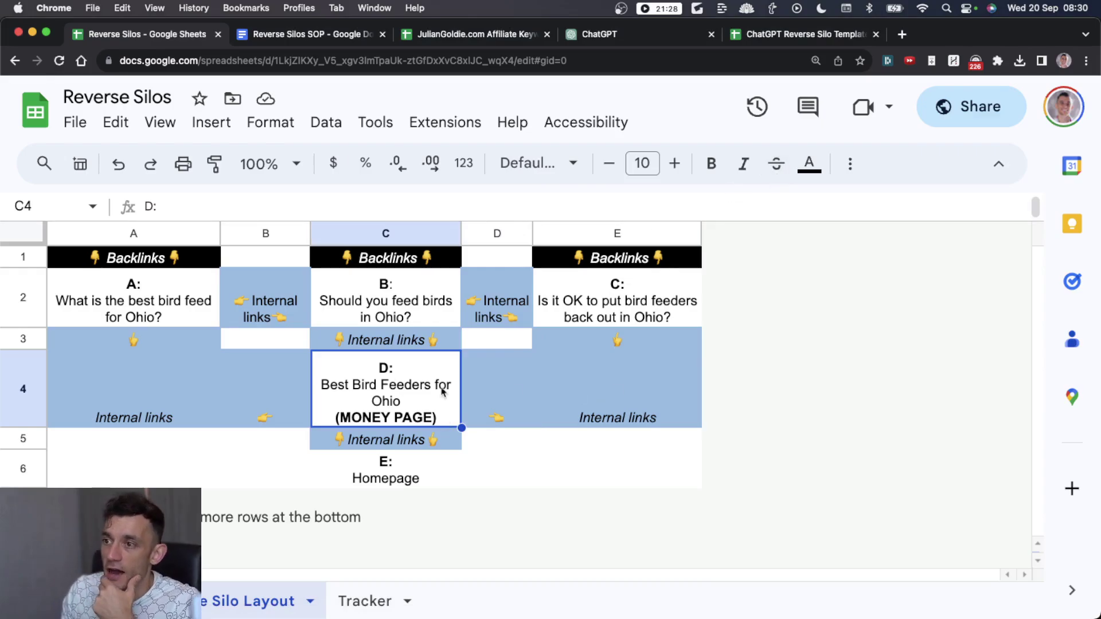
click(108, 290)
click(348, 289)
click(598, 314)
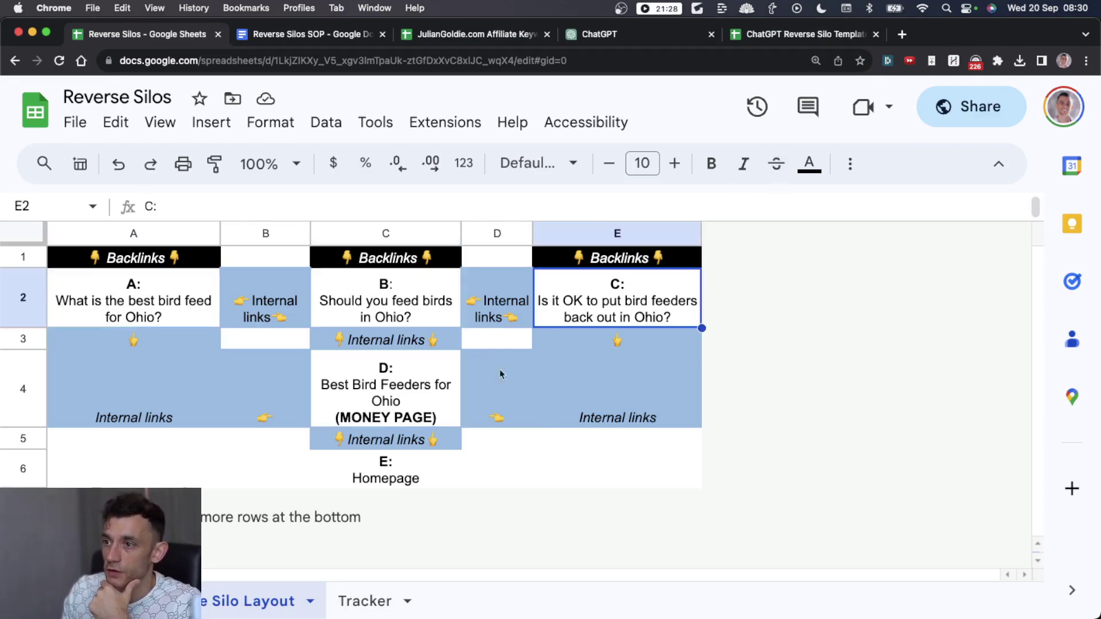
click(404, 415)
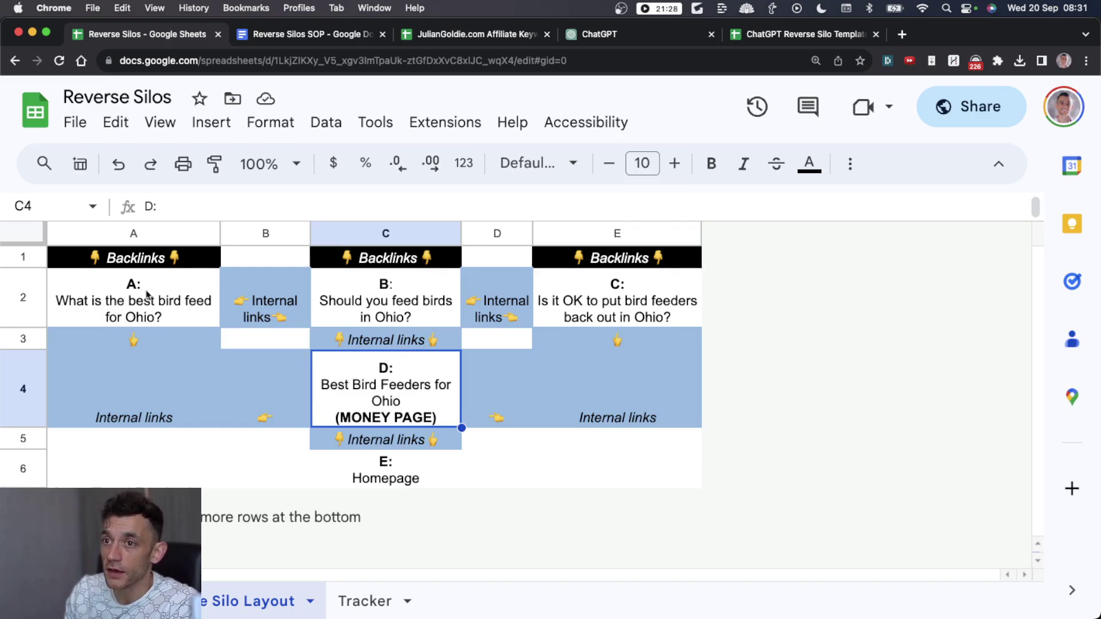
click(189, 303)
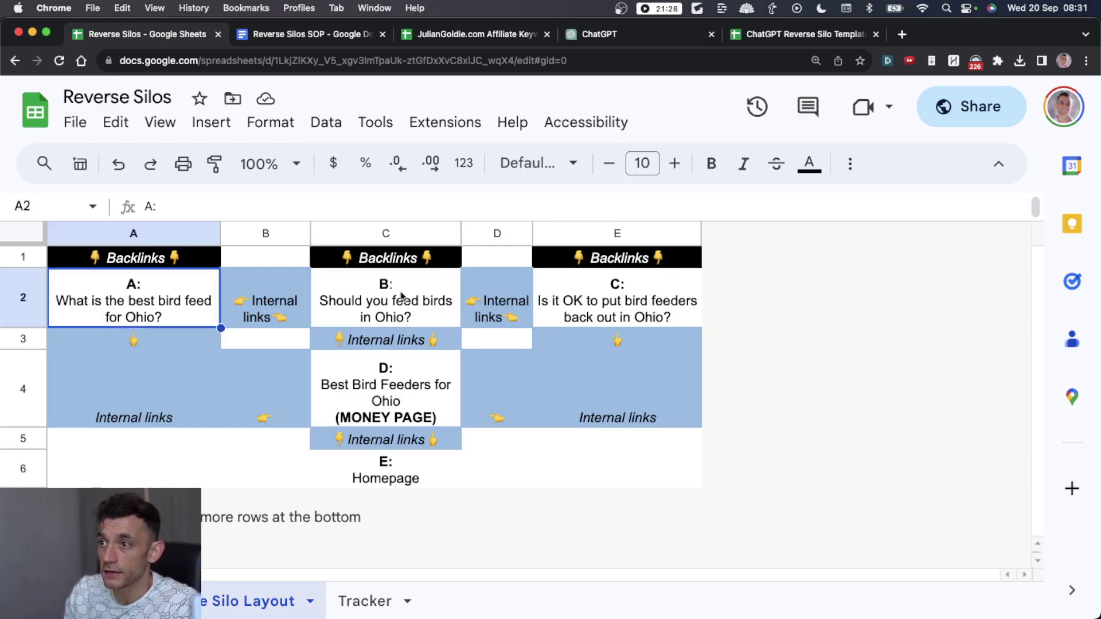
click(404, 297)
click(542, 301)
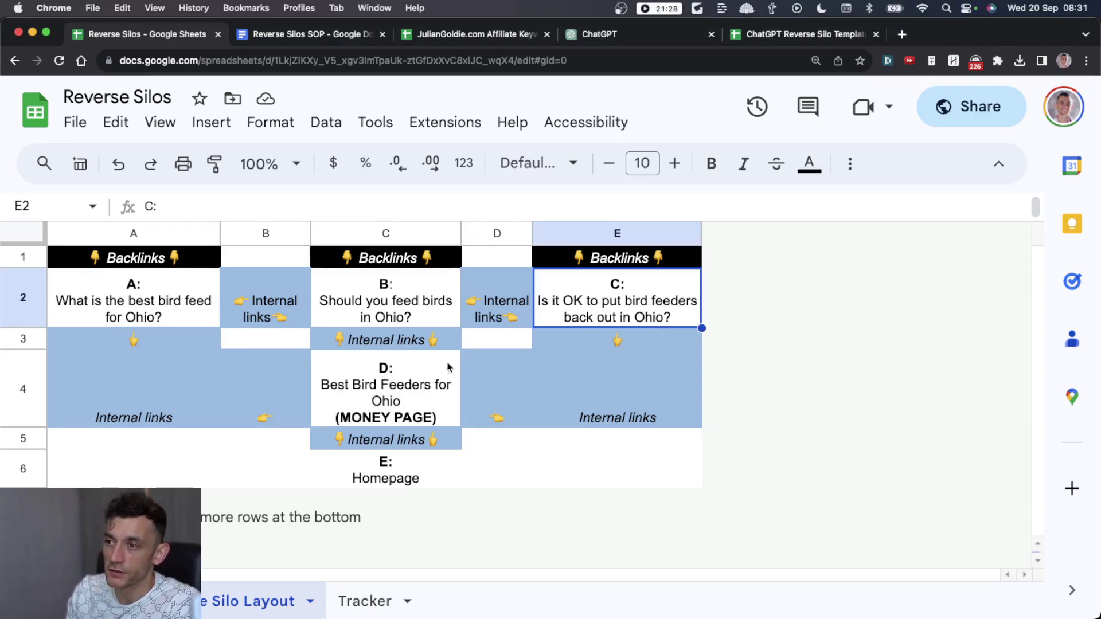
click(388, 405)
click(165, 299)
click(360, 311)
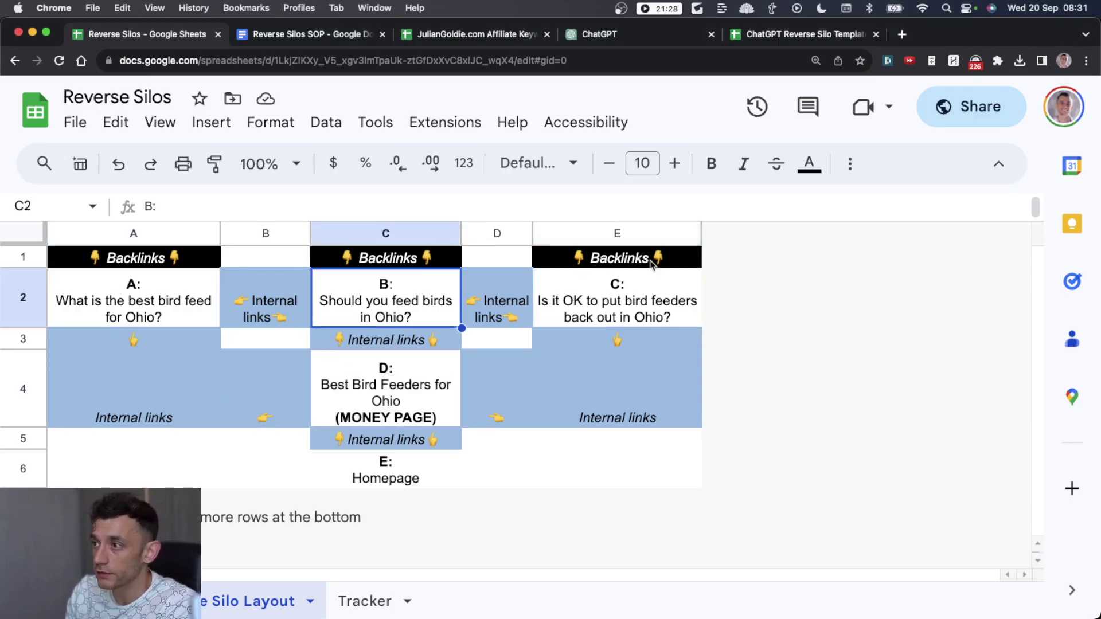
click(653, 285)
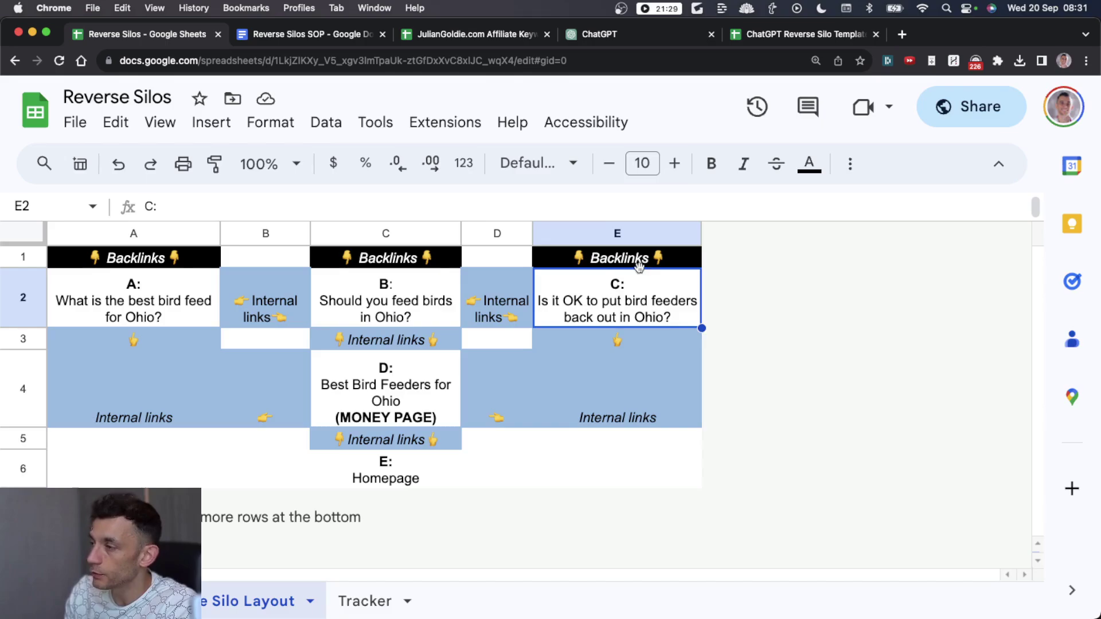
click(320, 287)
click(140, 284)
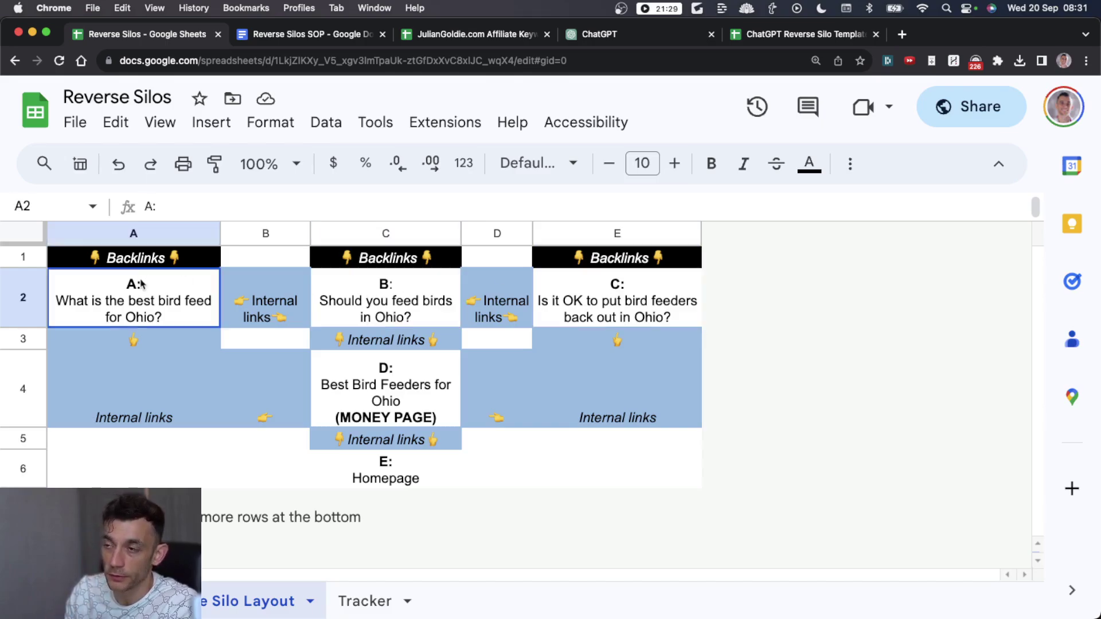
click(548, 289)
click(412, 402)
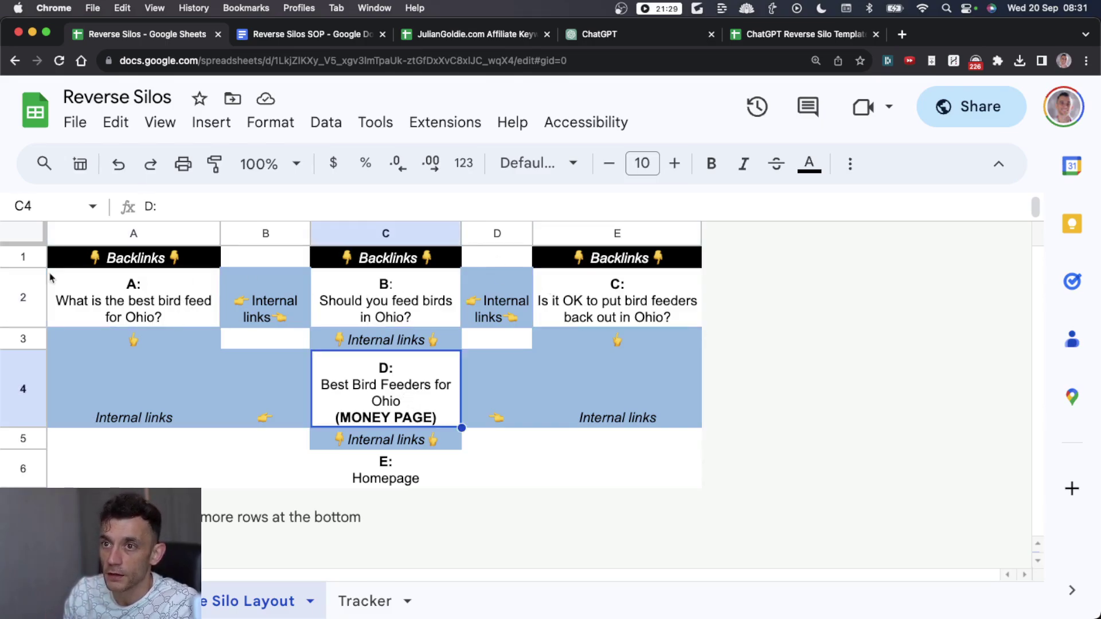
click(177, 320)
click(388, 400)
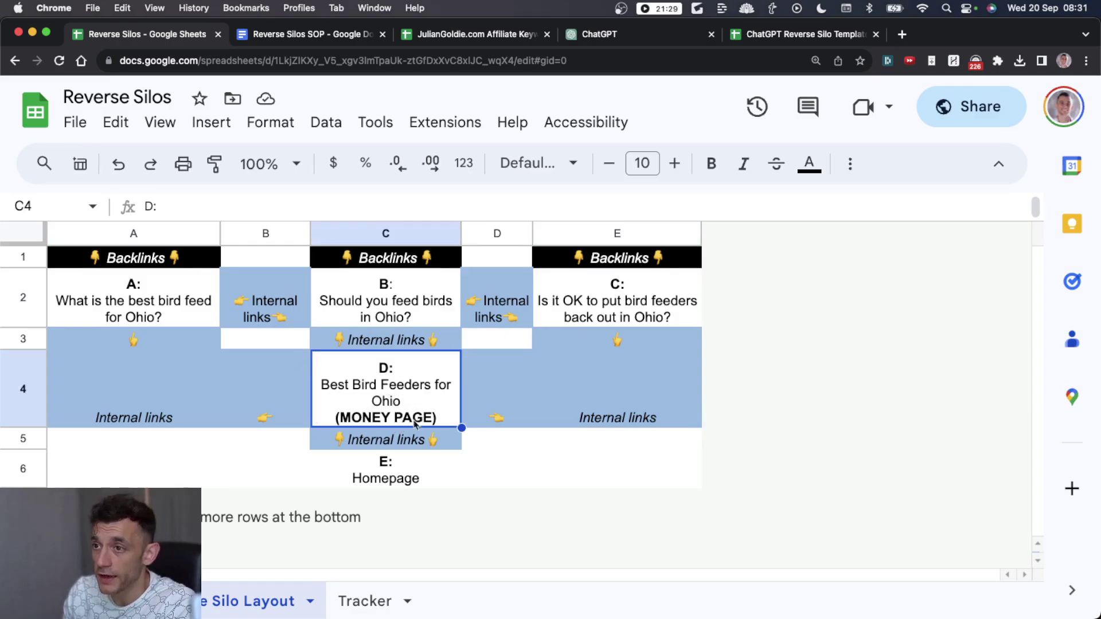
click(119, 316)
click(428, 279)
click(549, 292)
click(147, 313)
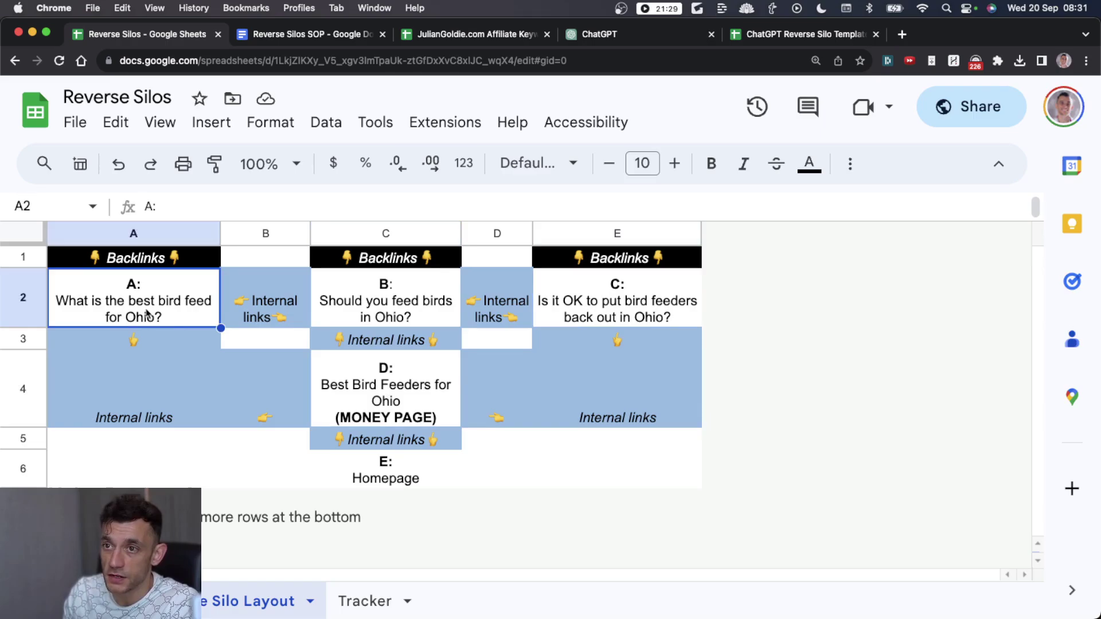
click(379, 276)
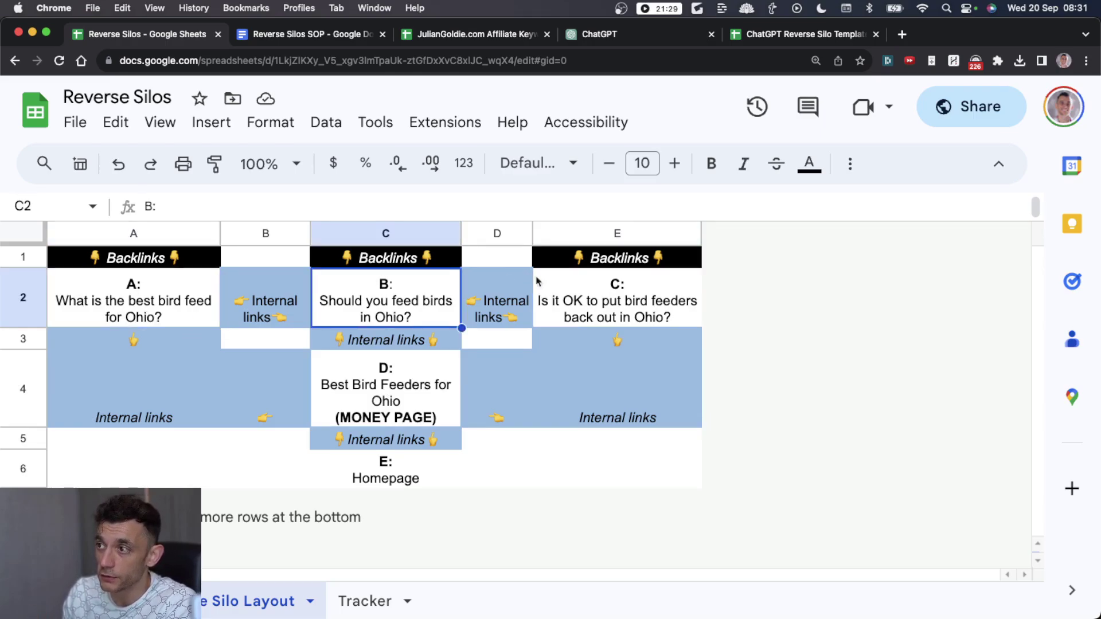
click(550, 289)
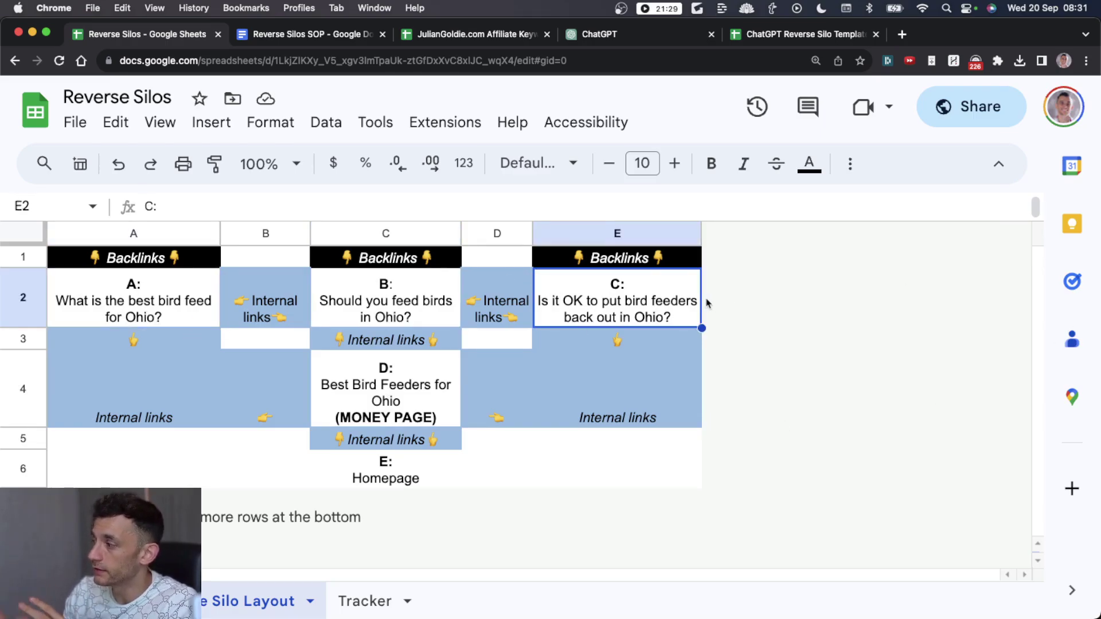
click(1100, 367)
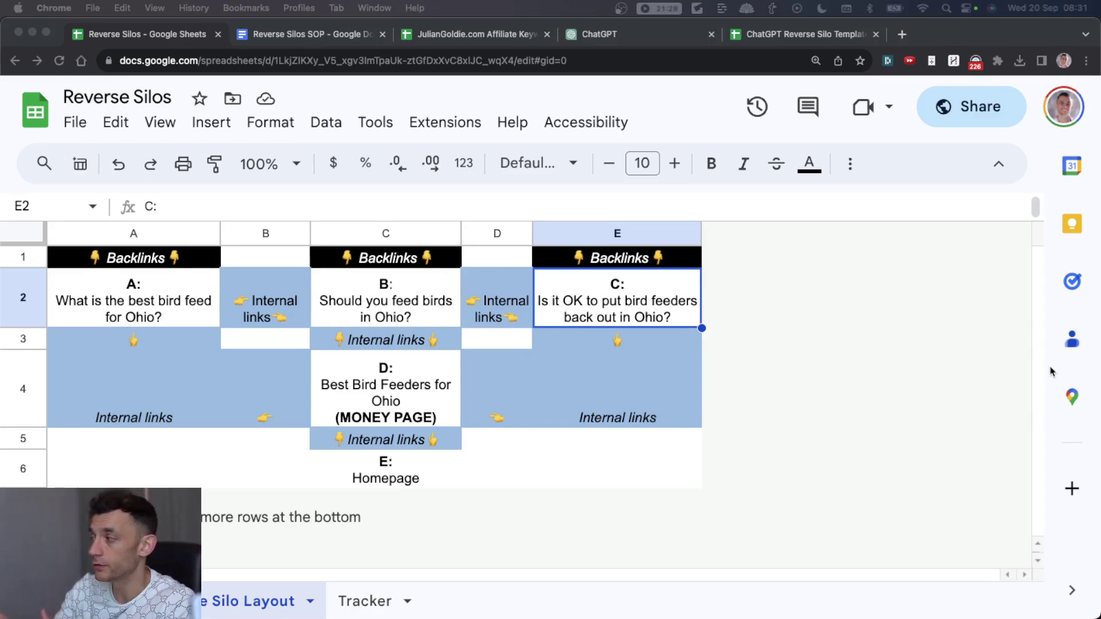
Take page B's title from C2, search Google for "Should you feed birds in Ohio?" in incognito and find "chipper" in the results
double_click(344, 310)
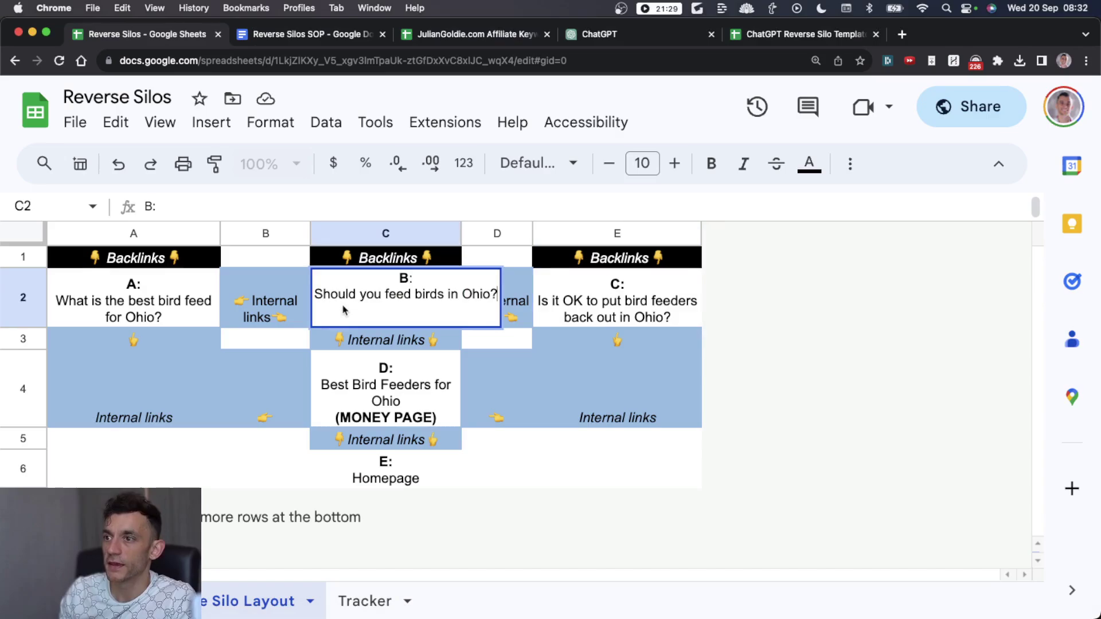
triple_click(344, 310)
click(594, 303)
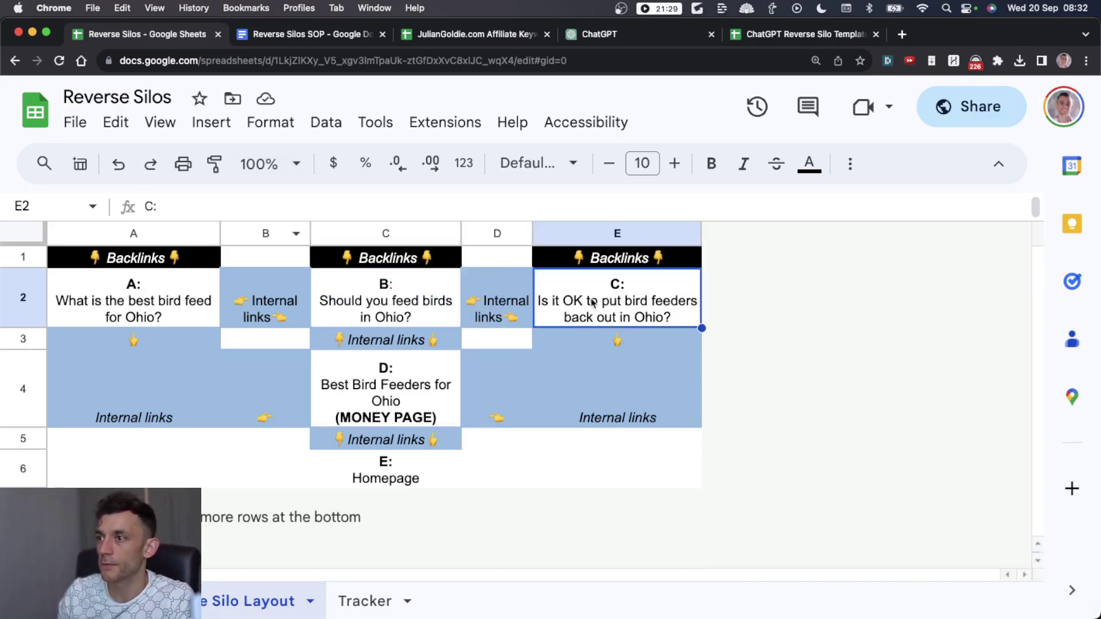
click(293, 303)
click(489, 390)
click(490, 319)
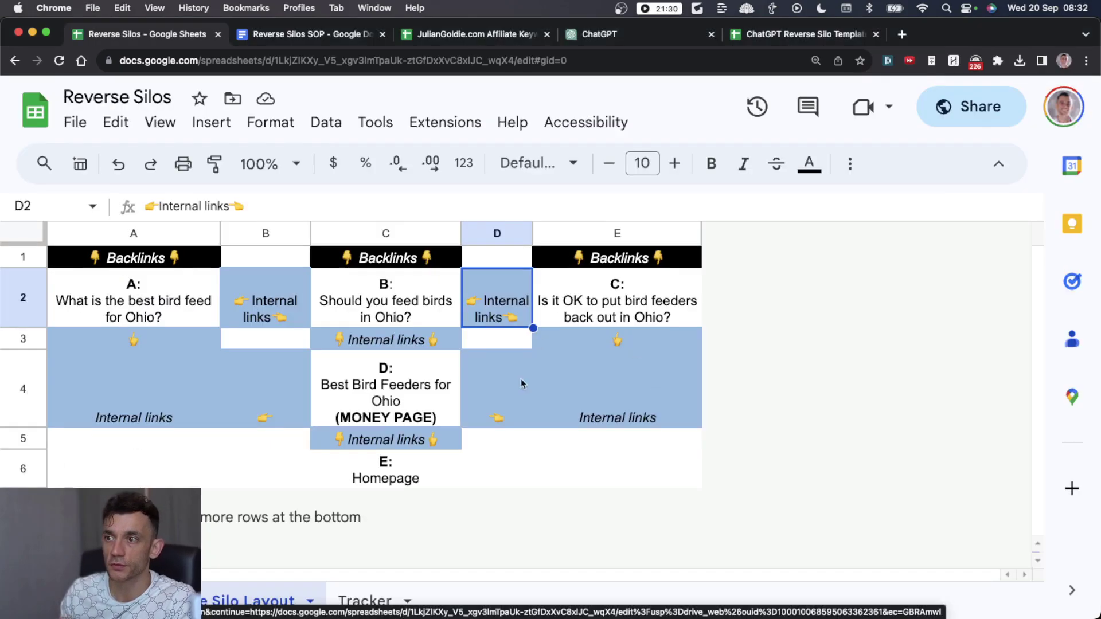
Review the Tracker sheet's checklist of pages and the internal links each page needs, and return to the silo layout sheet
click(526, 401)
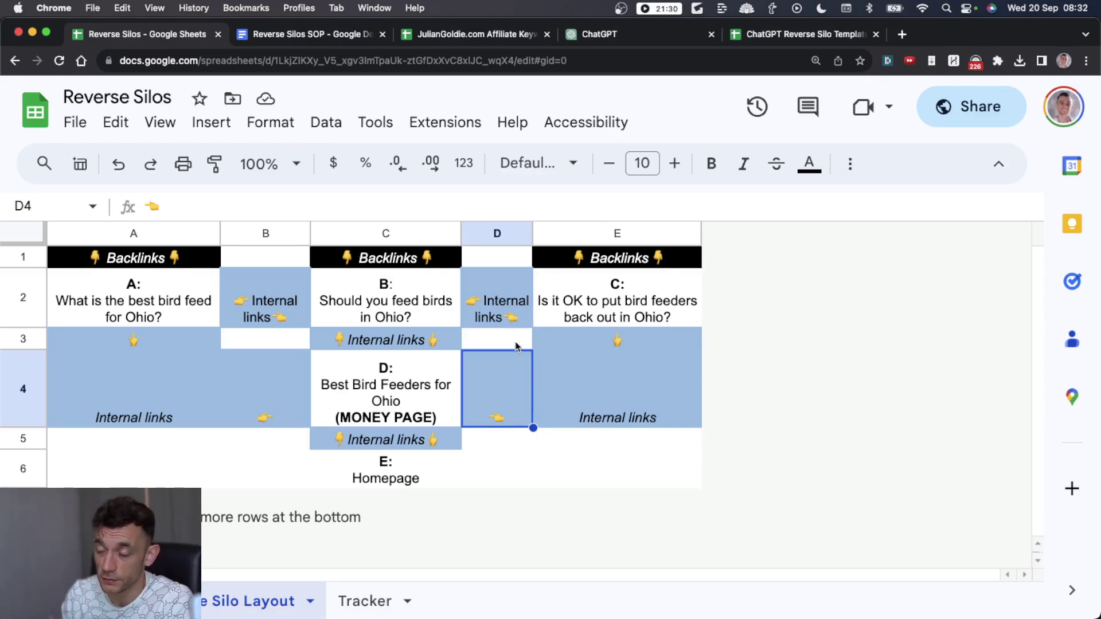
click(355, 600)
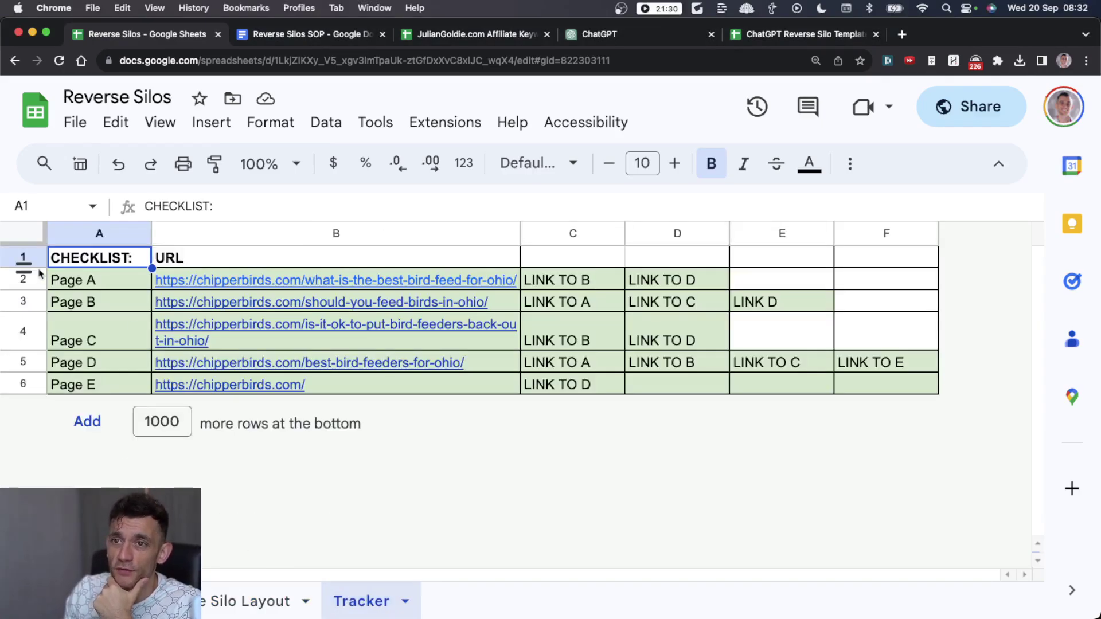
click(86, 241)
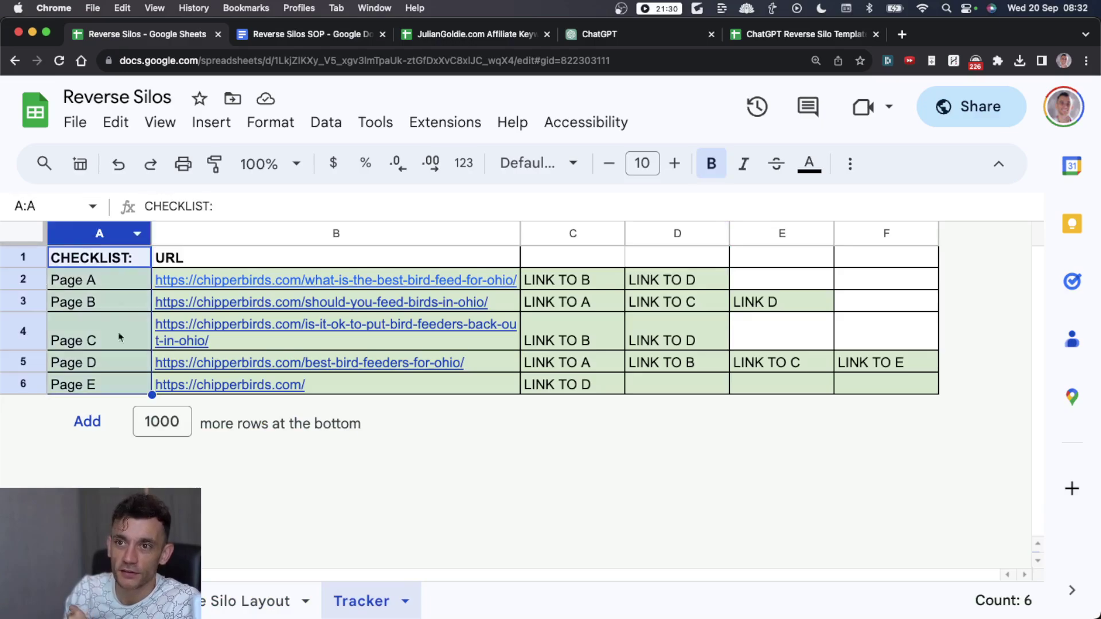
click(548, 236)
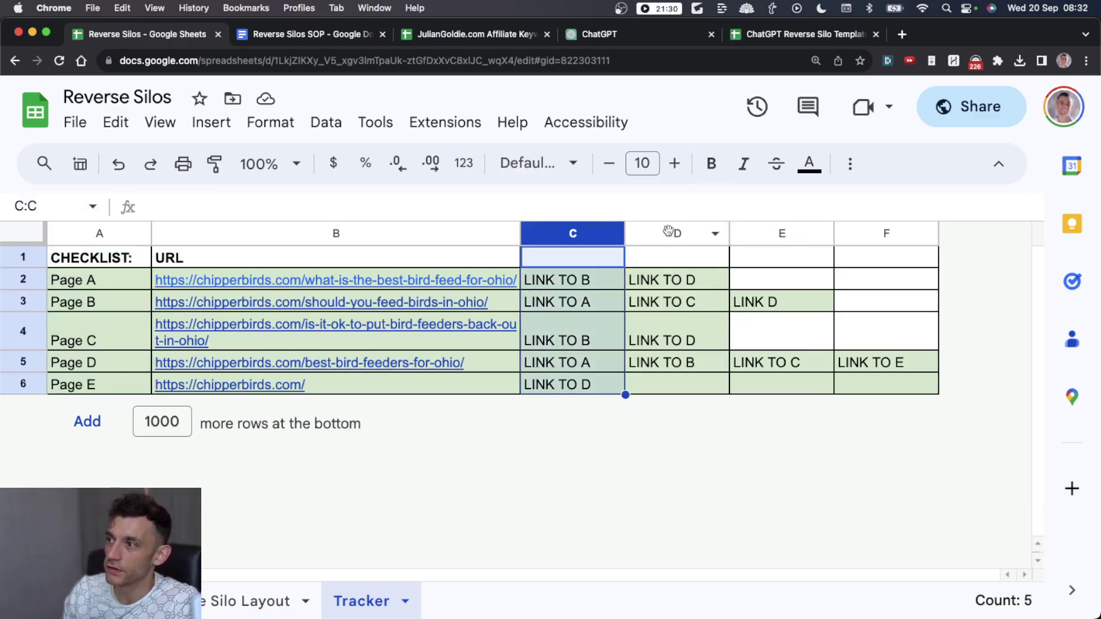
click(749, 228)
click(885, 233)
click(100, 233)
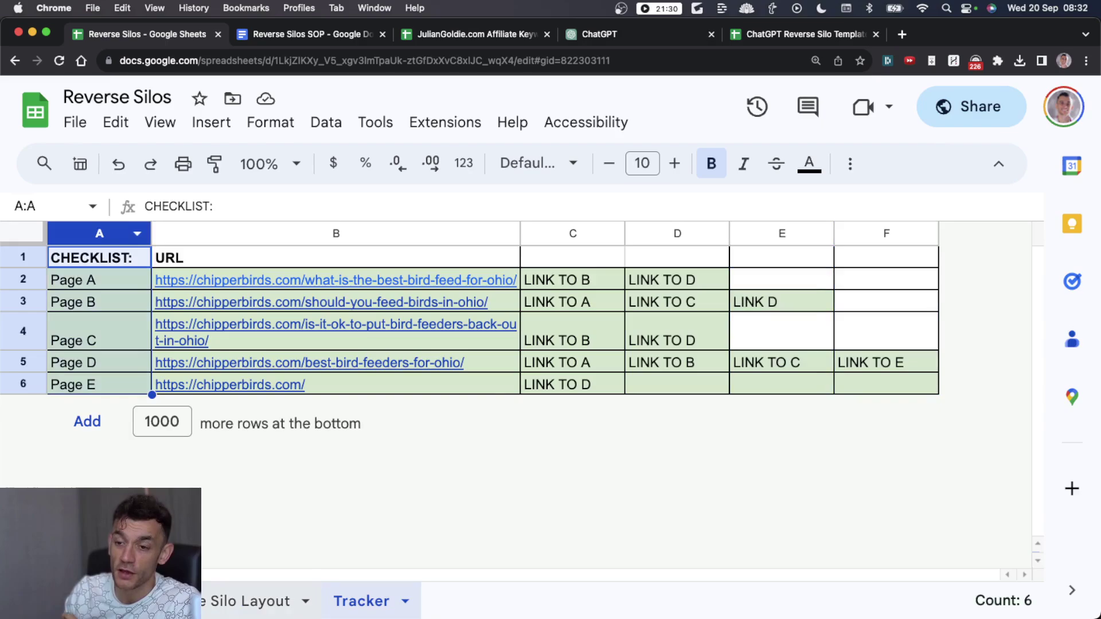
click(258, 601)
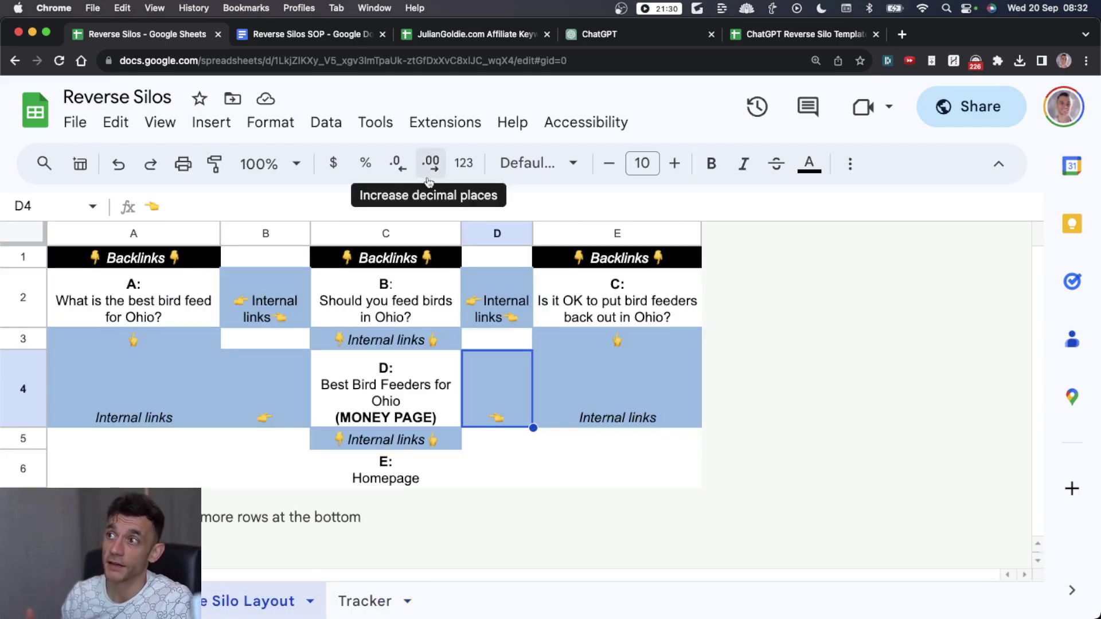
Switch to the JulianGoldie.com Affiliate Keywords sheet and highlight the four seranking keywords in B2:B5, checking the page linked in C2
click(458, 34)
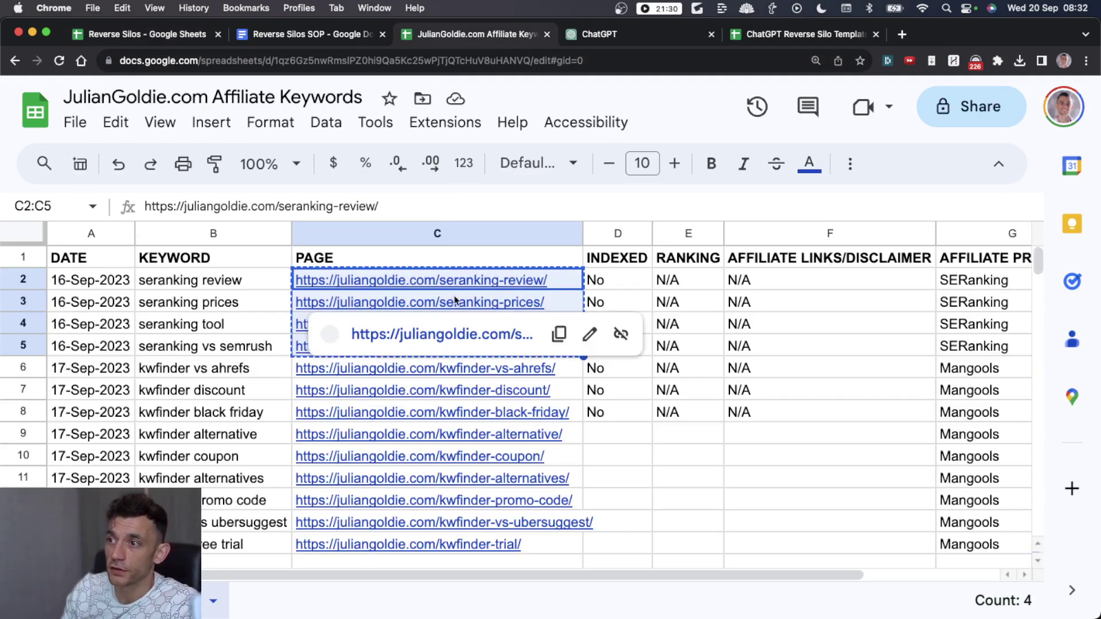
click(100, 289)
drag(152, 287, 209, 315)
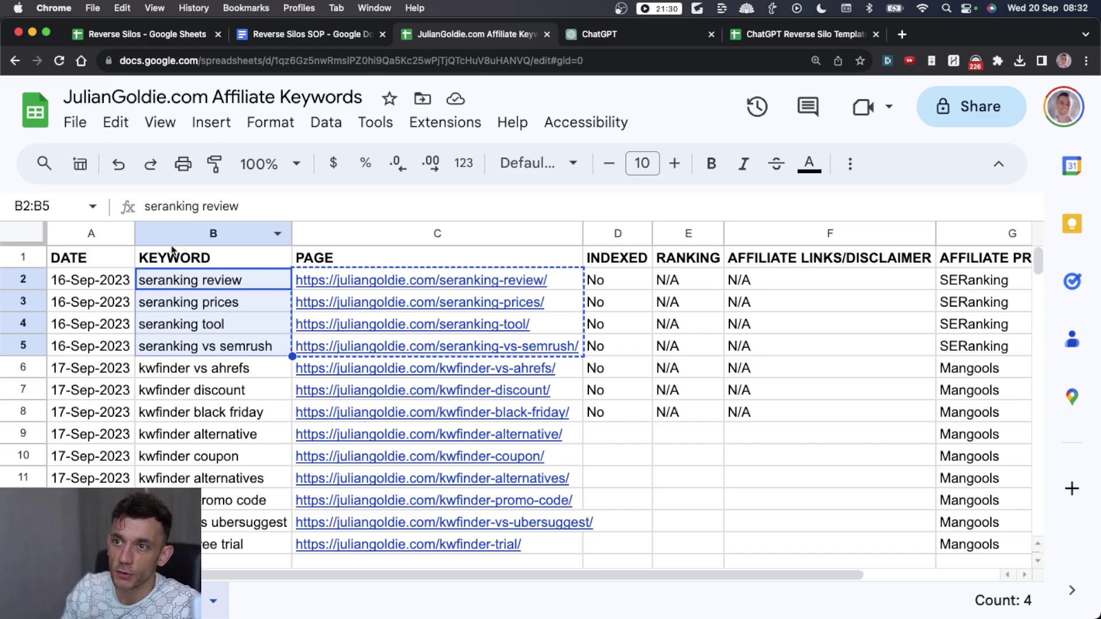
click(383, 280)
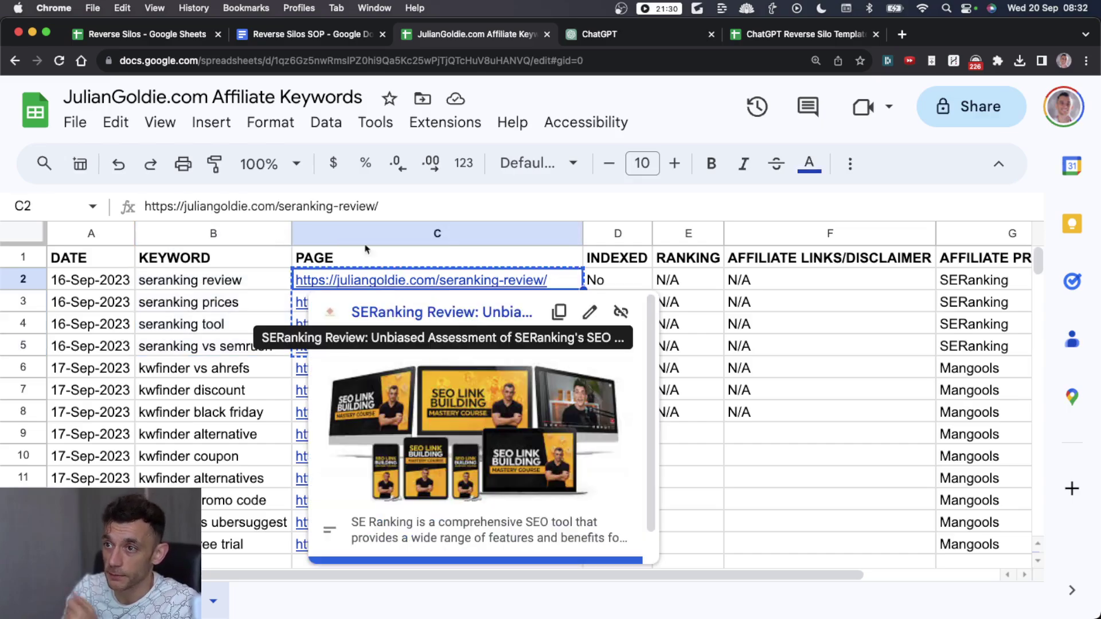
key(Left)
key(Down)
key(Down)
click(247, 292)
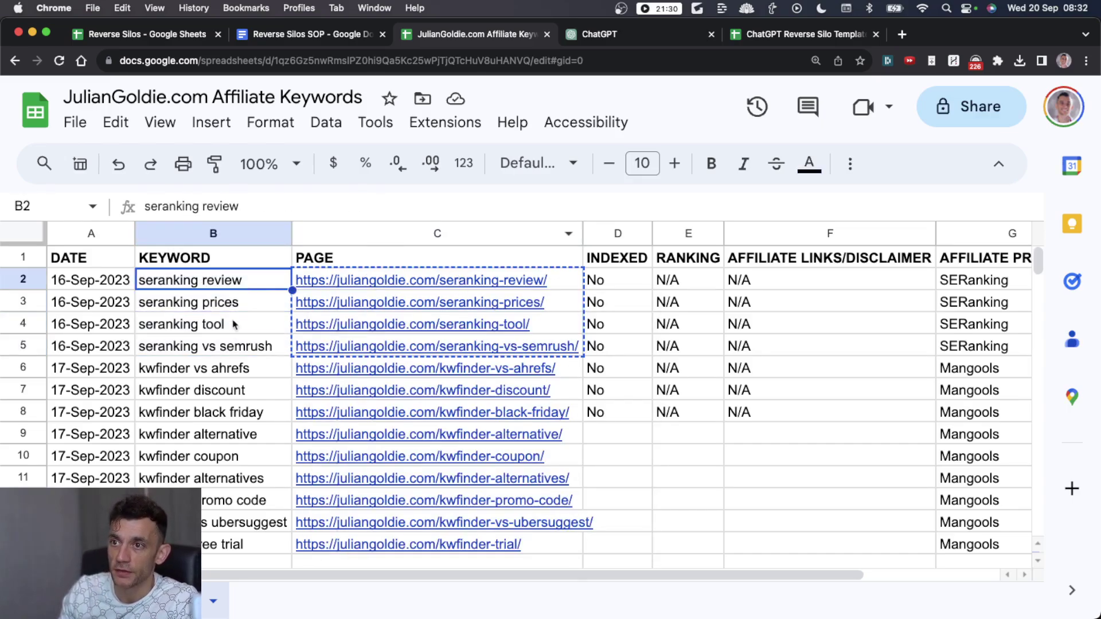
shift+click(238, 352)
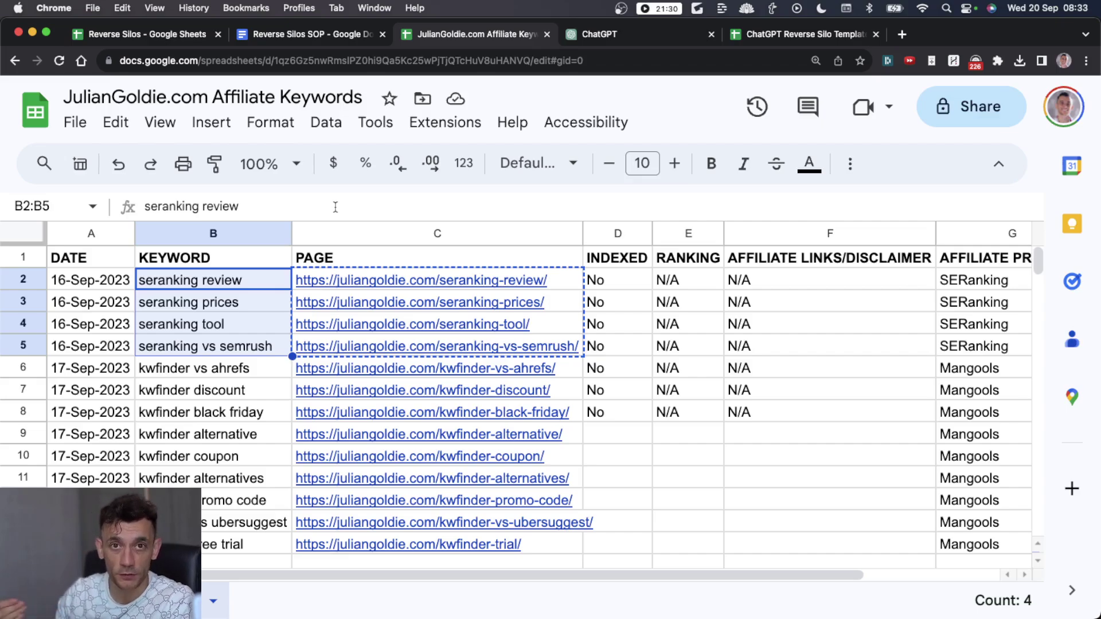
Go through the seranking review, prices, tool and vs semrush keywords individually and highlight them together as one silo group
click(238, 280)
click(240, 305)
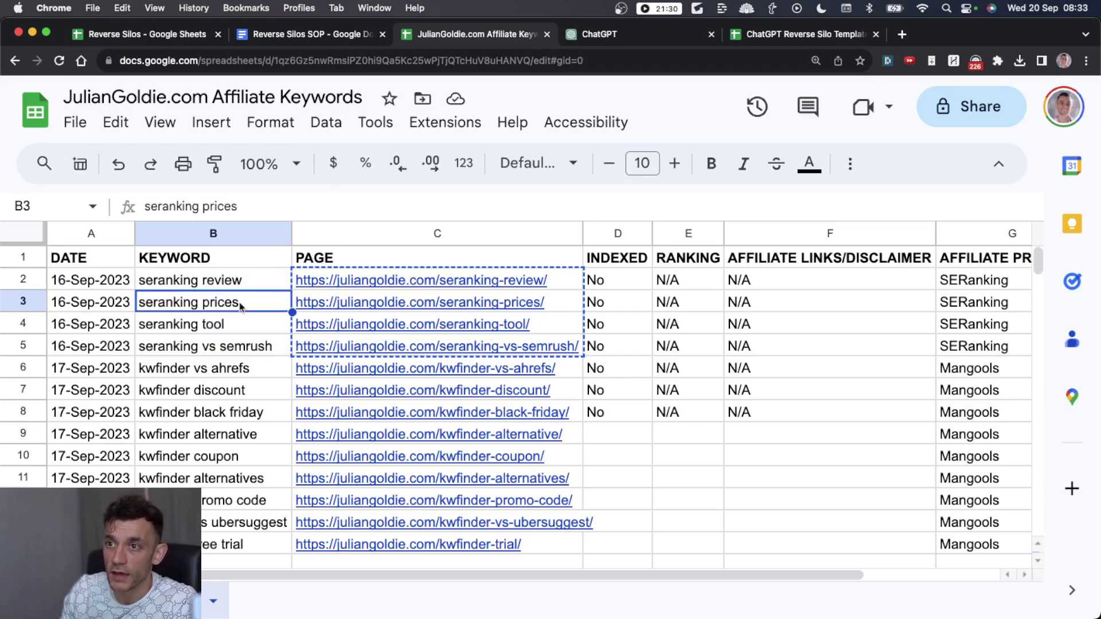
click(237, 329)
click(239, 352)
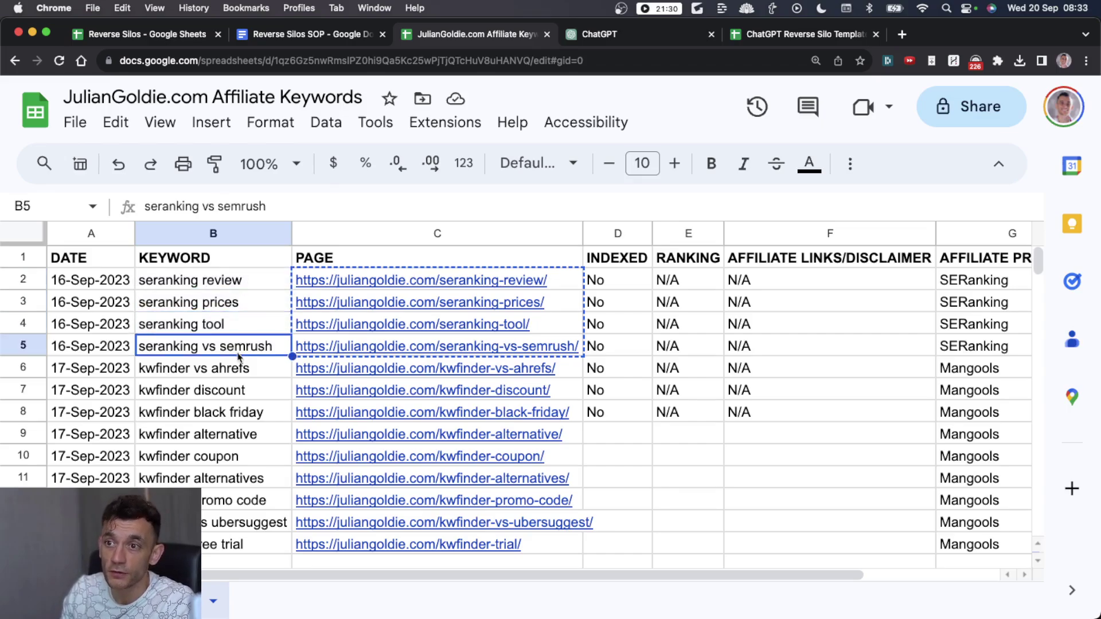
click(202, 310)
click(197, 280)
shift+click(198, 349)
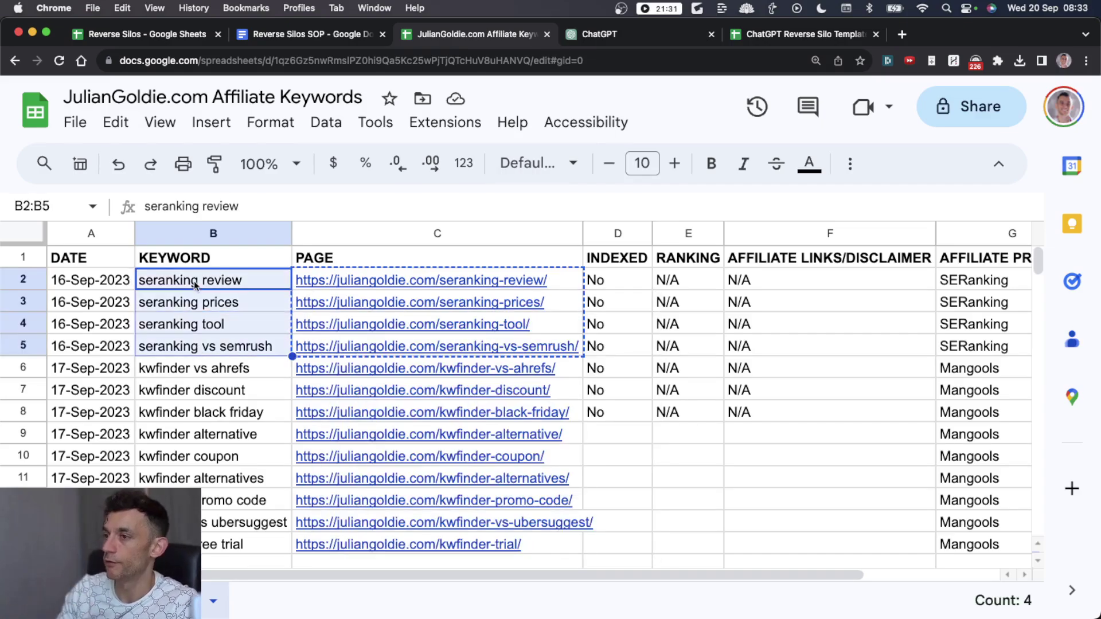
Switch to the ChatGPT conversation and highlight the Advanced Data Analysis mode and the prompt requesting a reverse silo CSV template
key(ctrl+Tab)
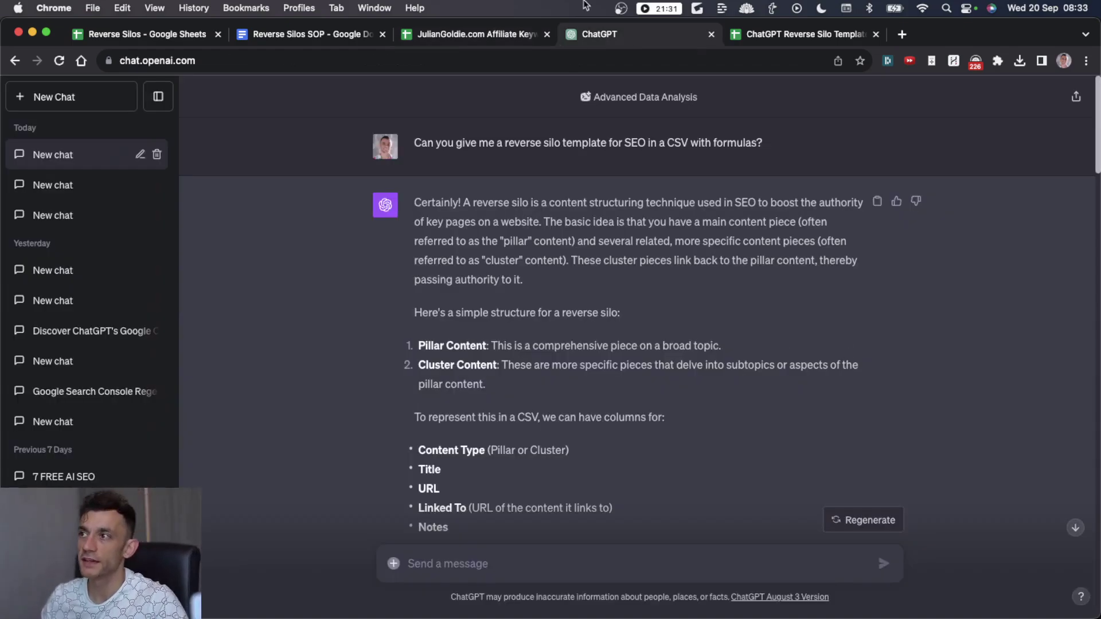
drag(700, 106, 514, 88)
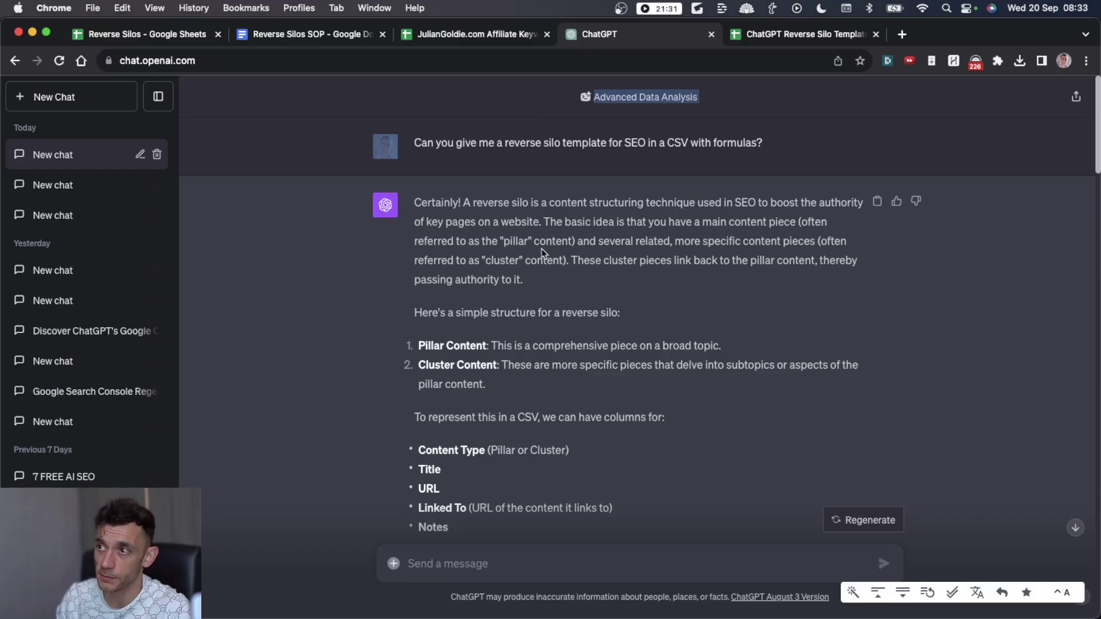
drag(617, 312, 611, 312)
drag(386, 136, 405, 150)
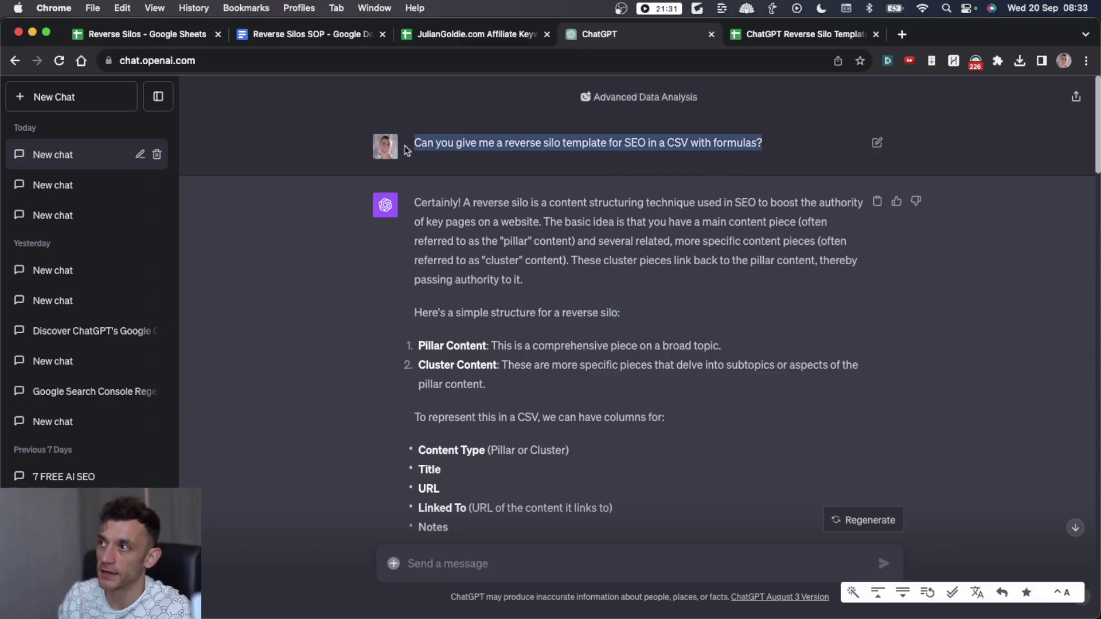
click(600, 212)
Read through ChatGPT's explanation of the reverse silo, highlighting the passage up to the pillar and cluster content descriptions
scroll(521, 338, down, 3)
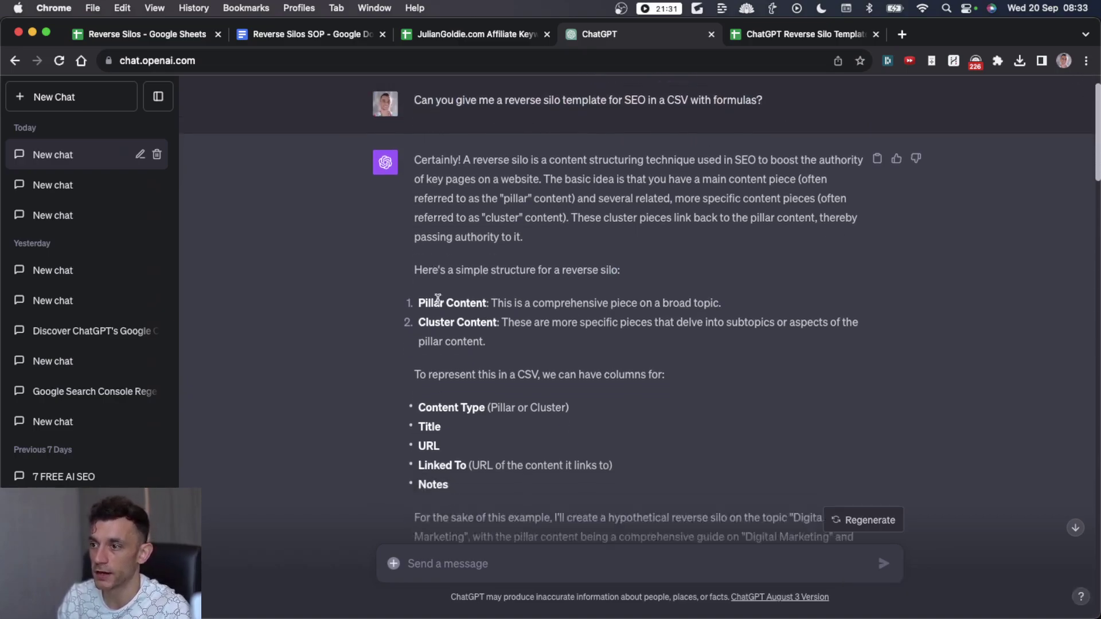
drag(400, 239, 648, 245)
click(648, 245)
drag(397, 246, 499, 283)
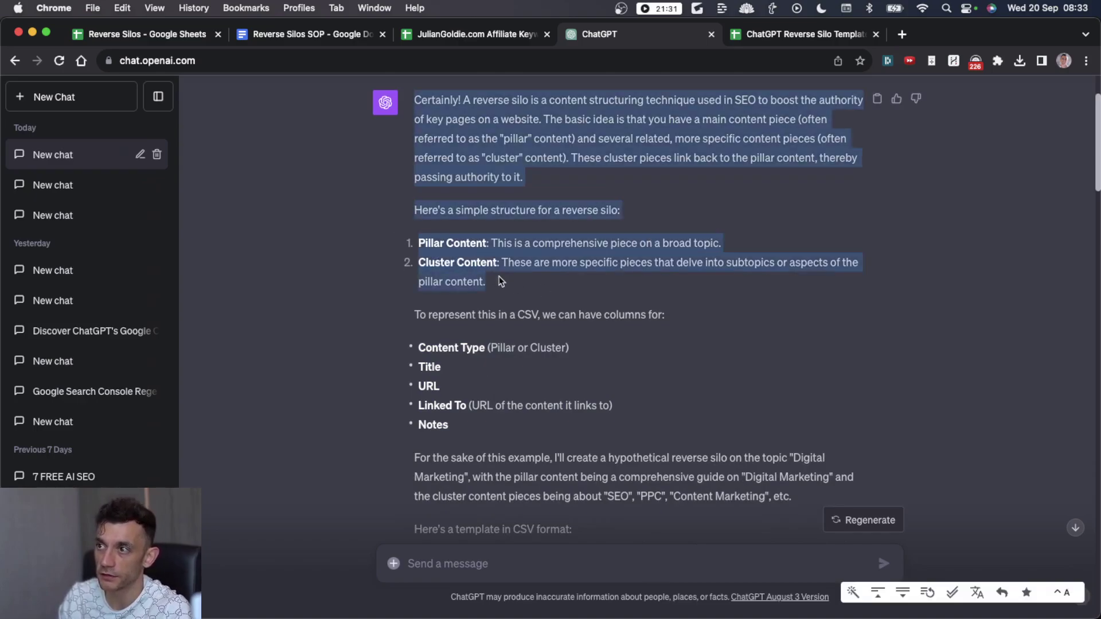
click(492, 299)
scroll(492, 300, down, 4)
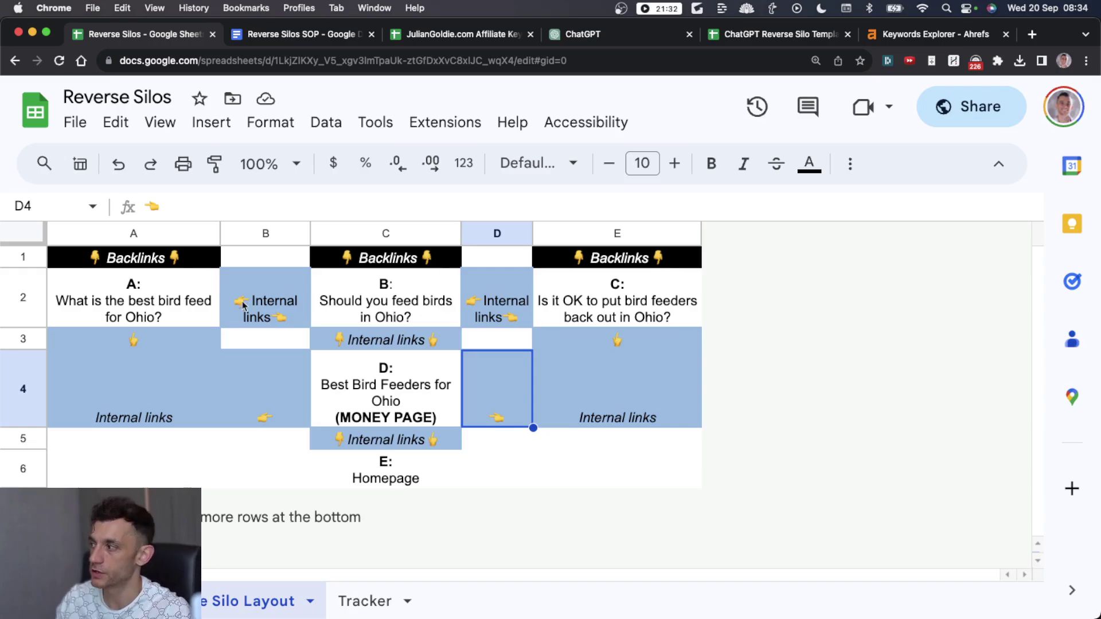
Switch to Ahrefs Keywords Explorer and open the matching terms list for "seranking"
click(891, 41)
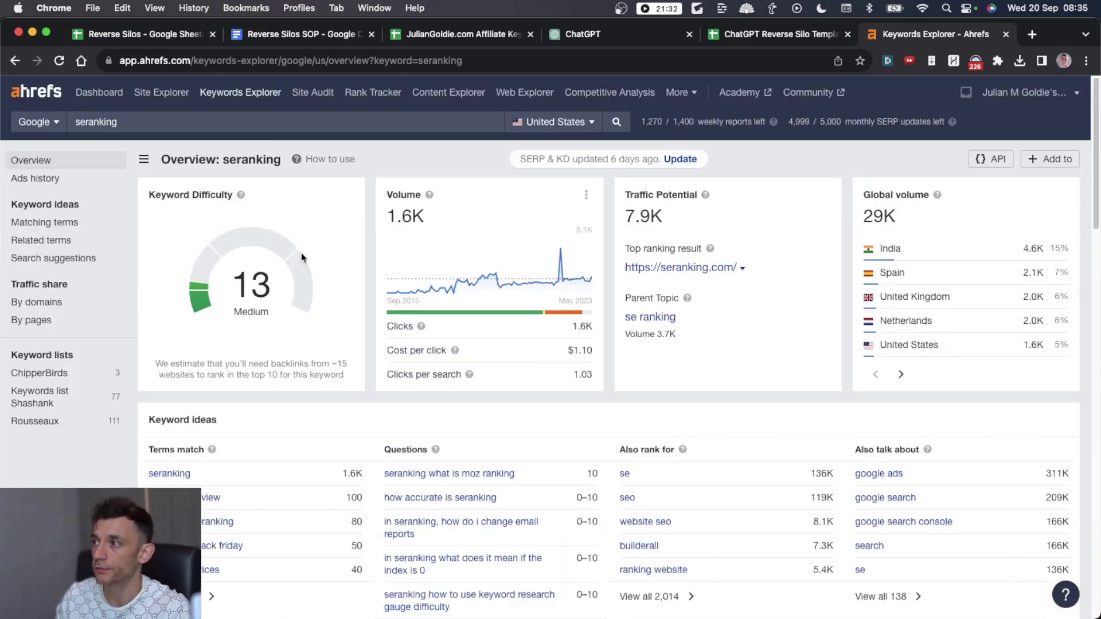
key(super+a)
key(super+c)
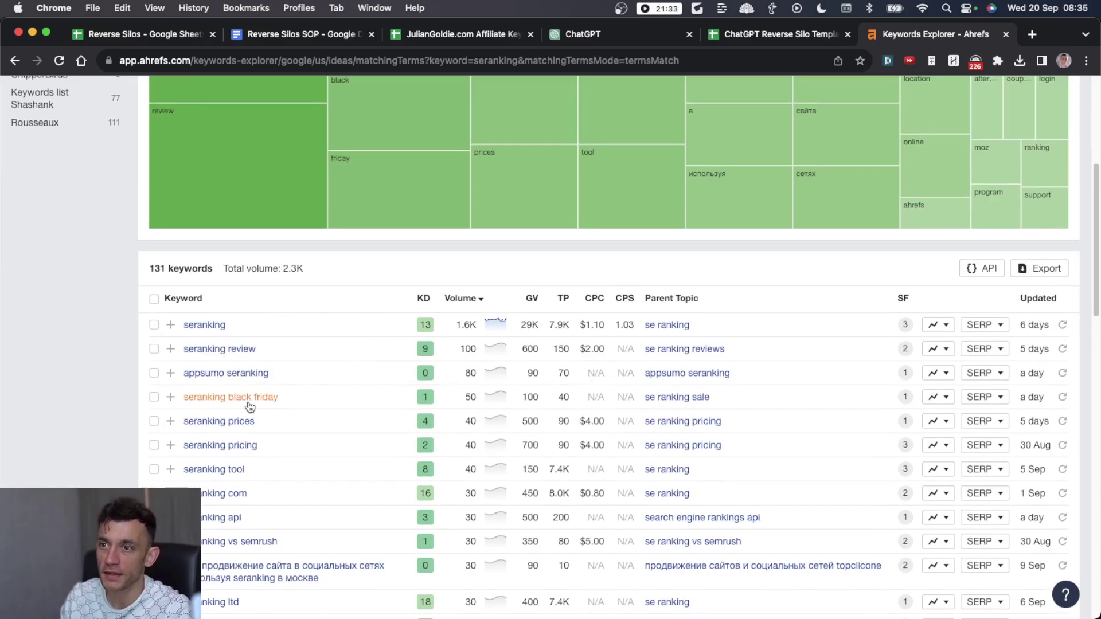
scroll(223, 394, down, 3)
Tick the keywords seranking review, seranking prices, seranking tool and seranking vs semrush in the matching terms list
click(154, 225)
click(153, 297)
click(153, 348)
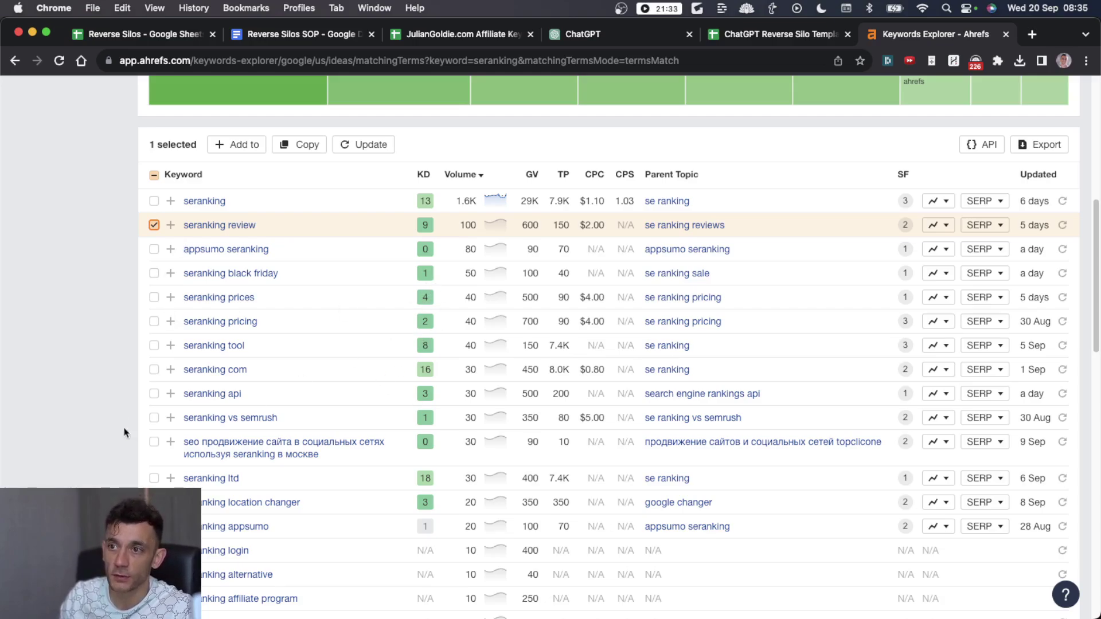
click(154, 297)
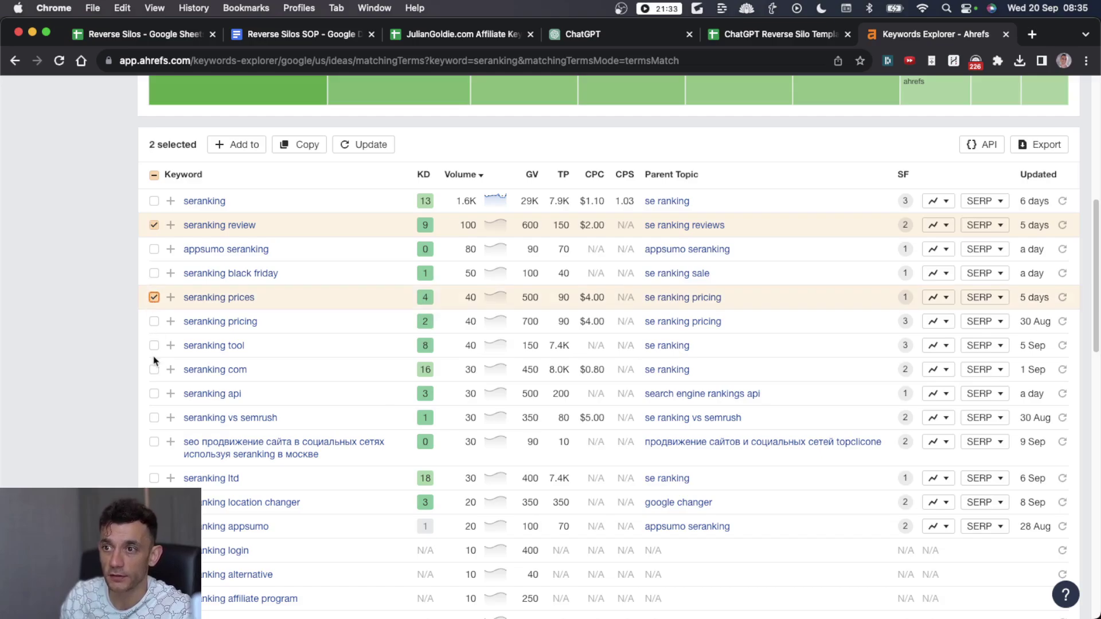
click(153, 297)
click(154, 297)
click(154, 345)
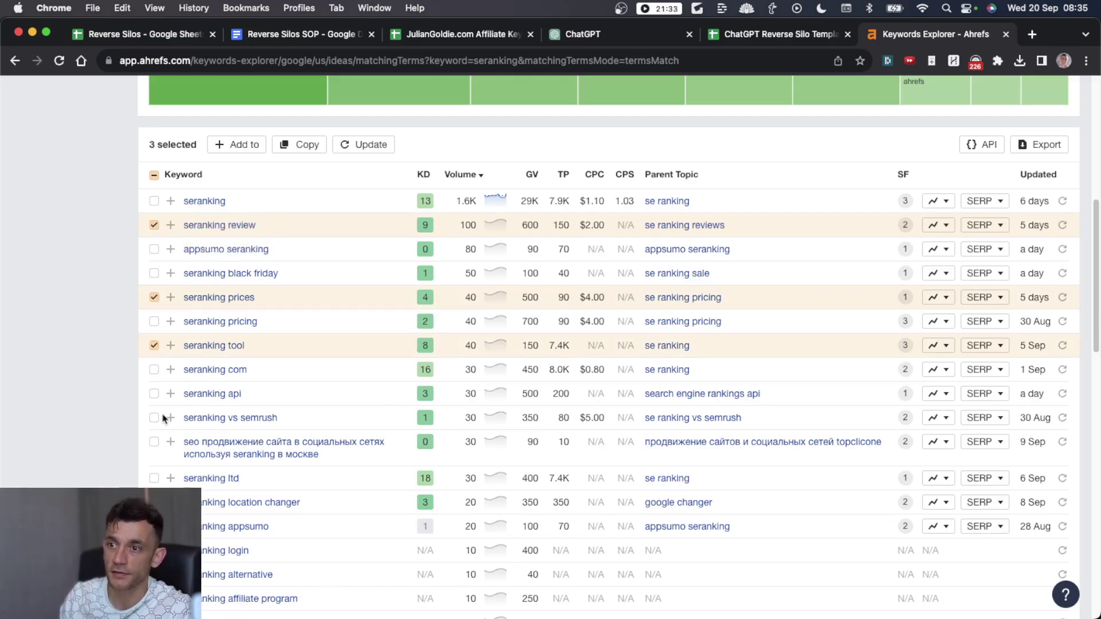
click(155, 418)
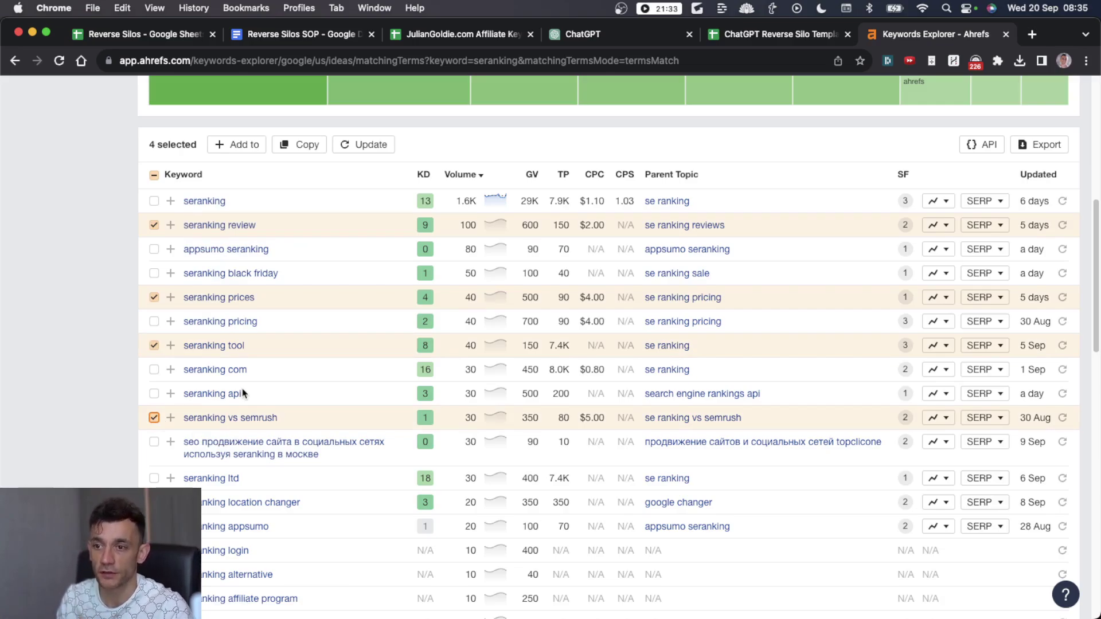
Examine the "People also ask" questions in Google's results for "seranking review" as supporting topics, and close the search page
scroll(314, 263, up, 2)
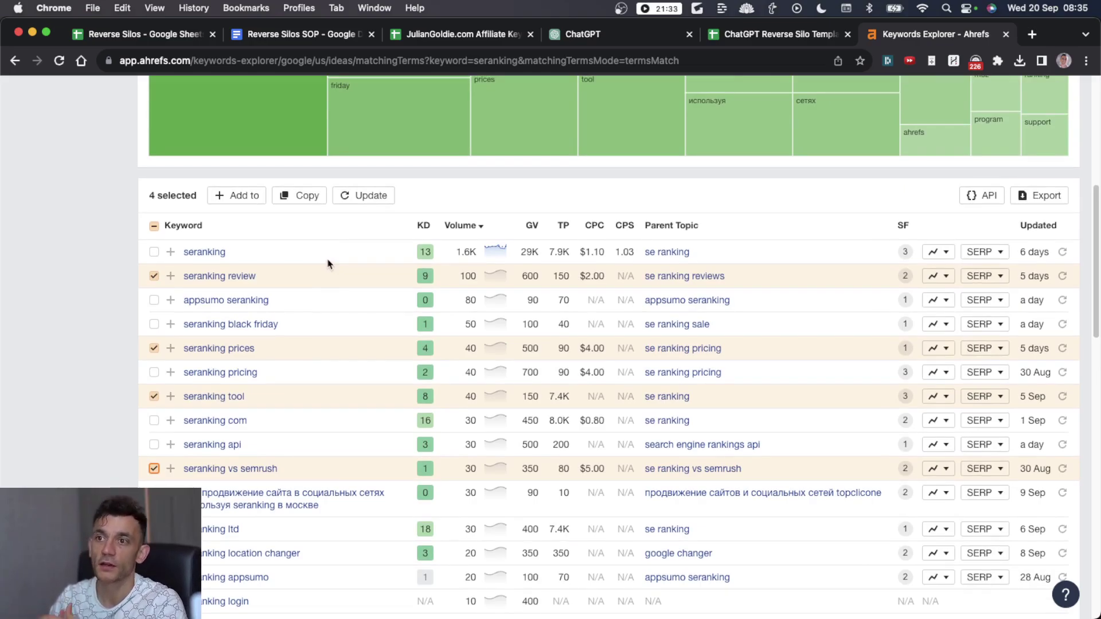
scroll(381, 160, up, 10)
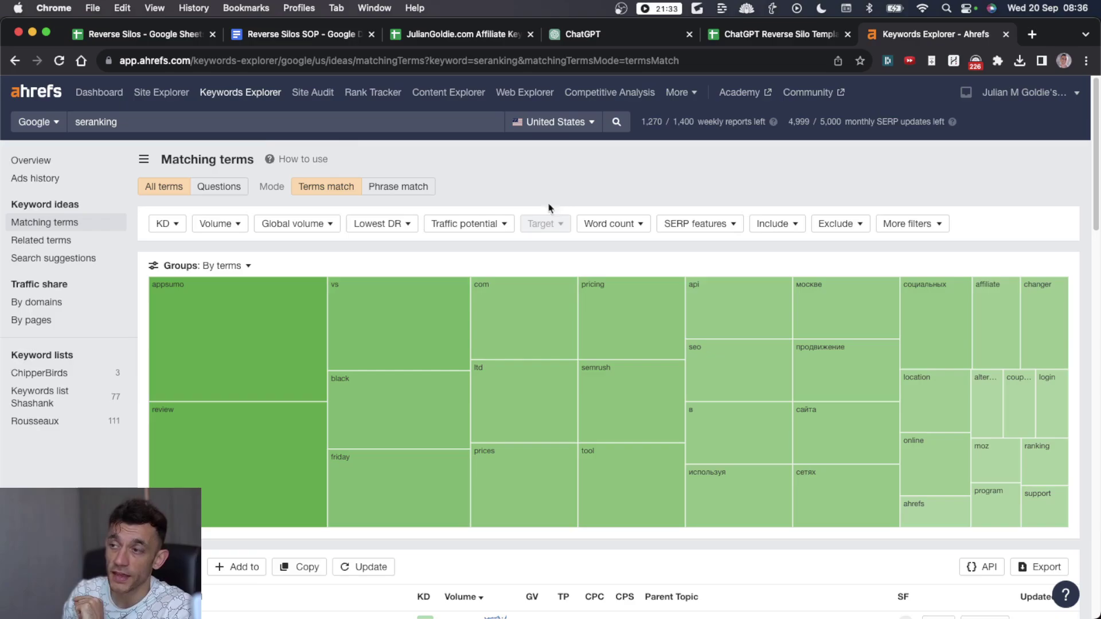
scroll(531, 322, down, 10)
scroll(356, 236, up, 4)
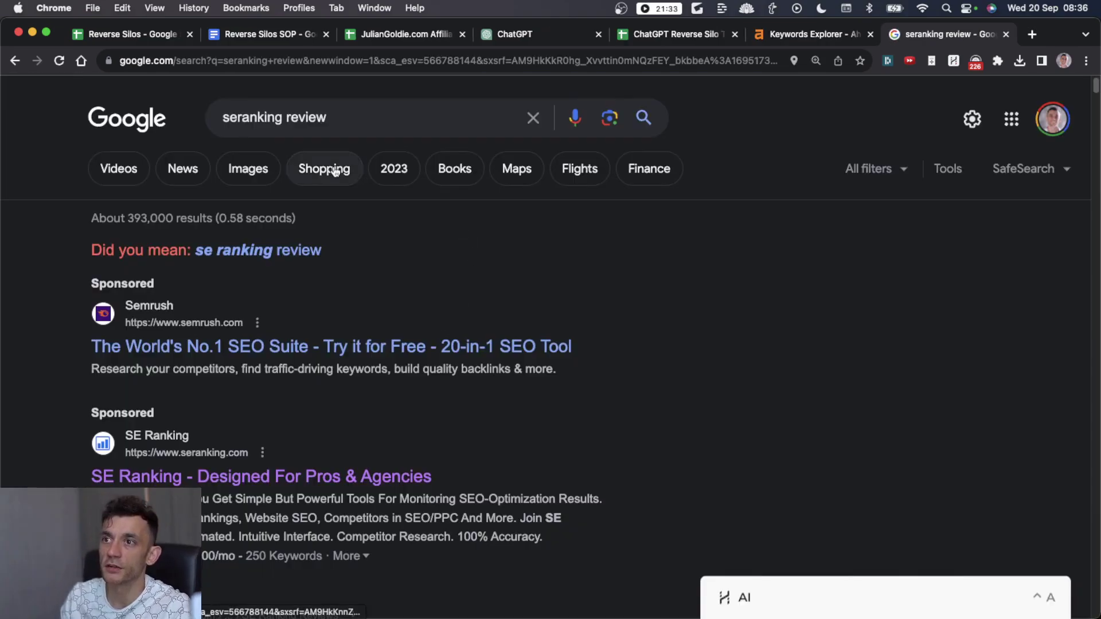
triple_click(317, 109)
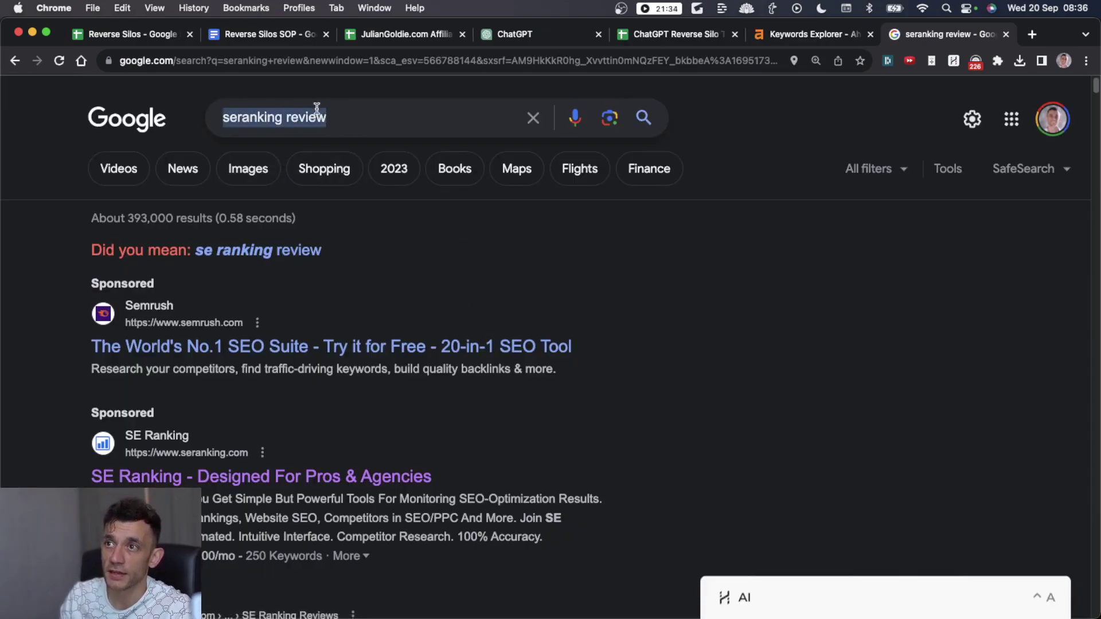
scroll(586, 342, down, 8)
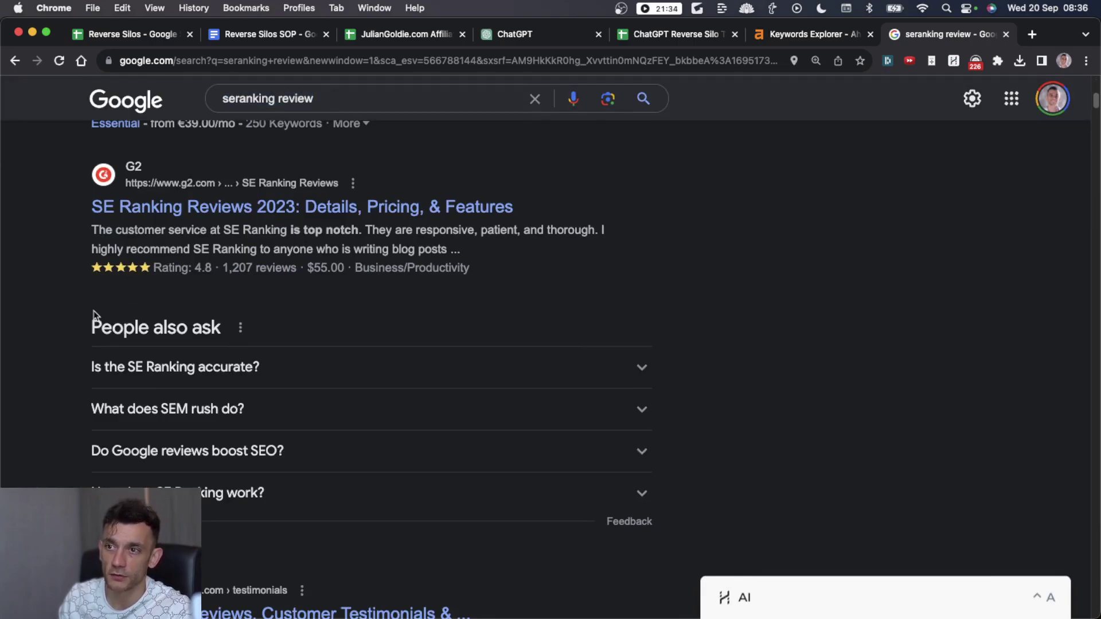
drag(97, 317, 264, 493)
click(27, 321)
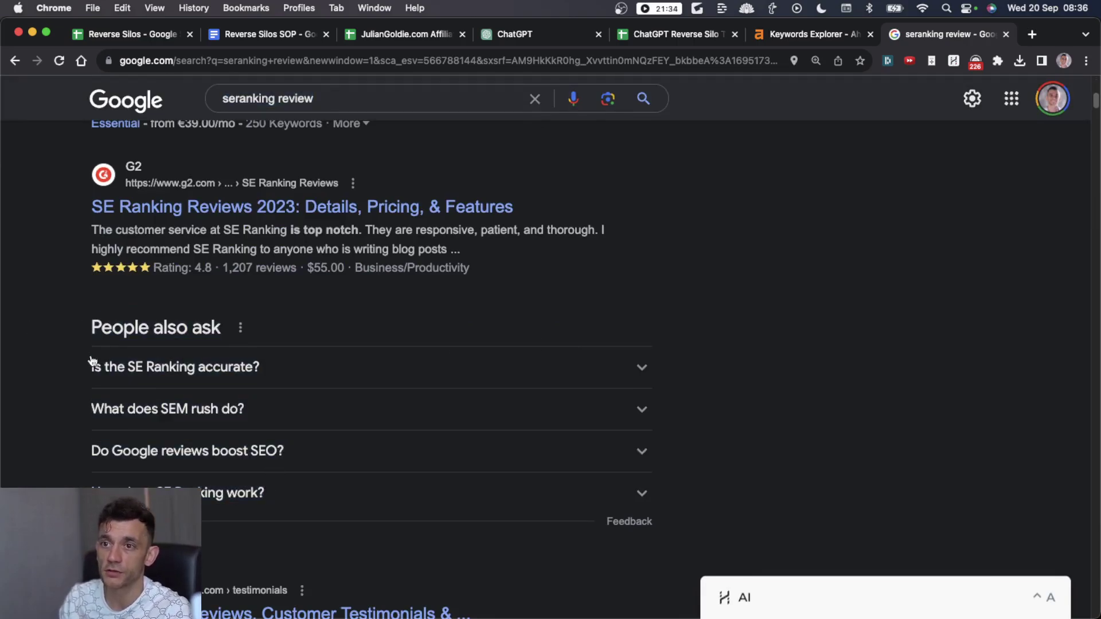
drag(92, 317, 283, 508)
click(25, 442)
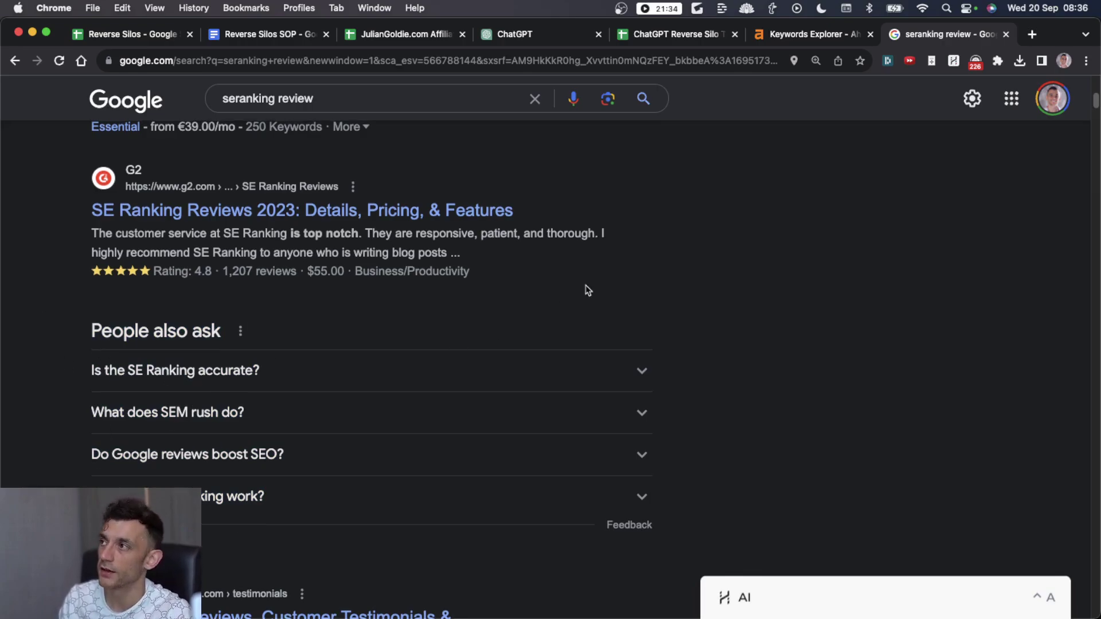
scroll(584, 286, up, 10)
key(super+w)
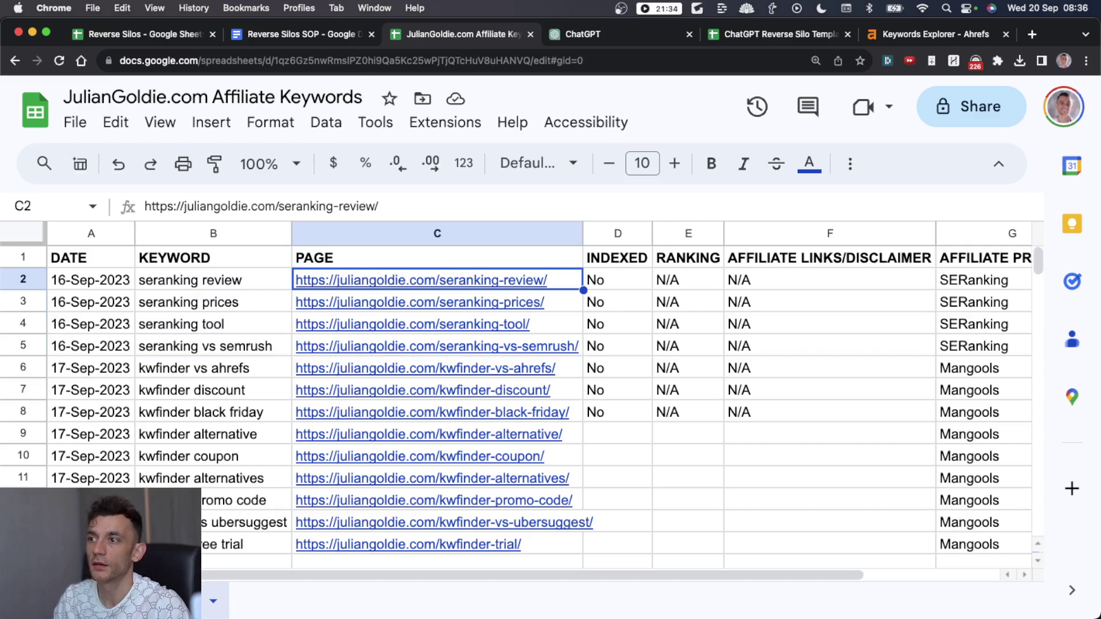
In the JulianGoldie.com Affiliate Keywords sheet, open the four seranking page links in C2:C5 in new browser tabs
key(shift+Down)
key(shift+Down)
key(shift+Down)
key(alt+Return)
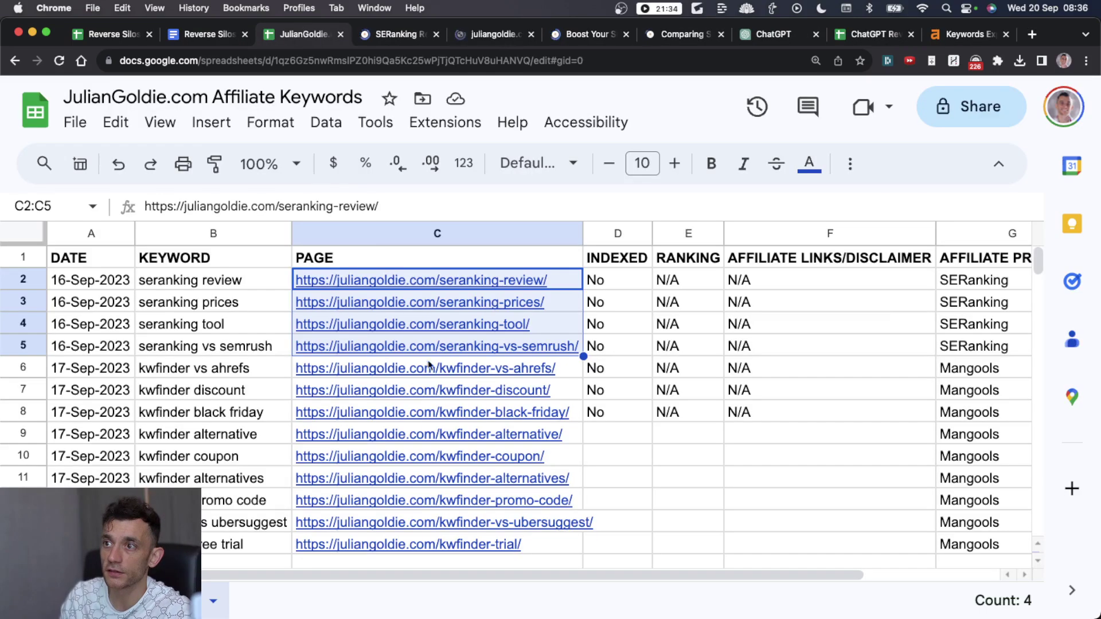
Review the four seranking page links in the PAGE column of the affiliate keywords sheet, selecting the seranking rows
click(362, 280)
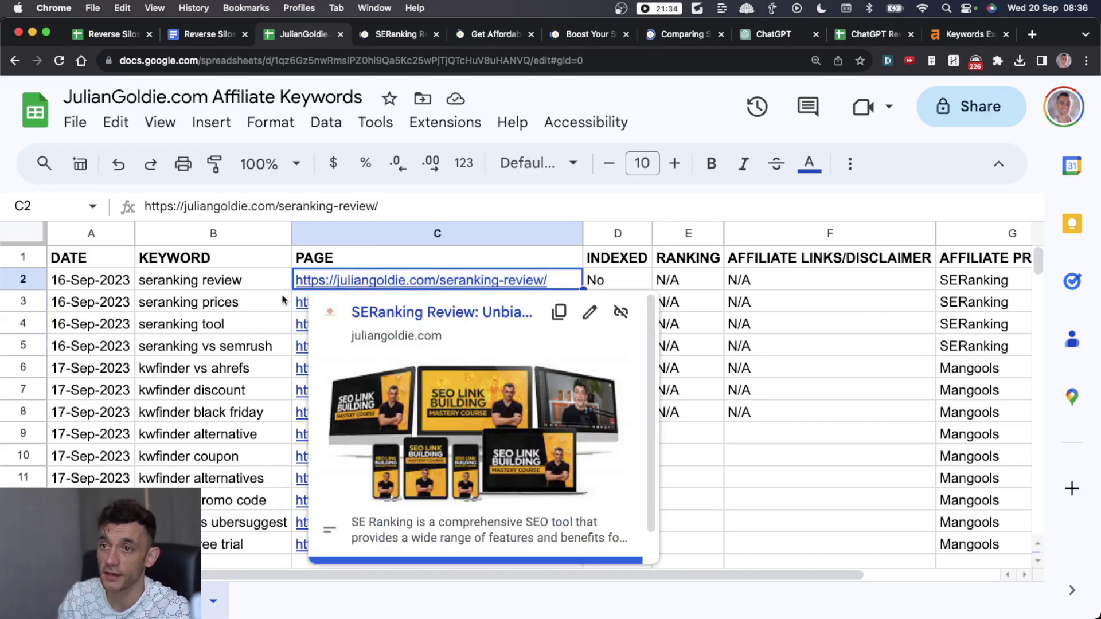
click(282, 300)
key(Down)
key(Right)
key(Up)
key(Down)
key(Down)
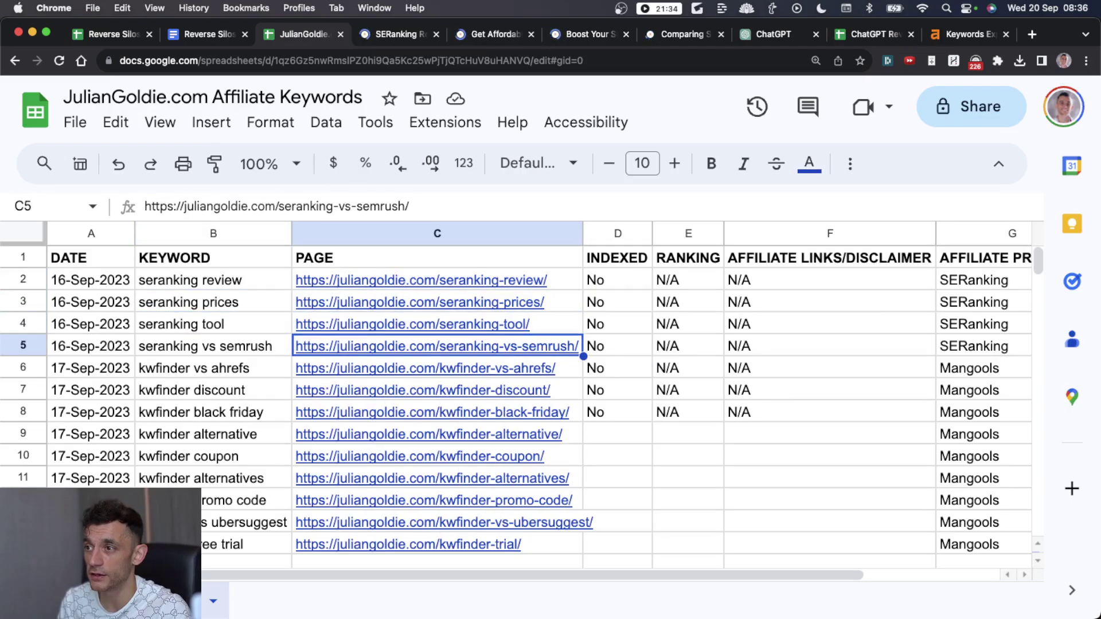
key(shift+Up)
key(shift+Up)
Examine the published seranking review and seranking prices articles, including the prices article's customer support and competitor comparison sections
click(399, 35)
scroll(482, 447, down, 5)
click(496, 34)
scroll(428, 390, down, 4)
scroll(427, 389, down, 8)
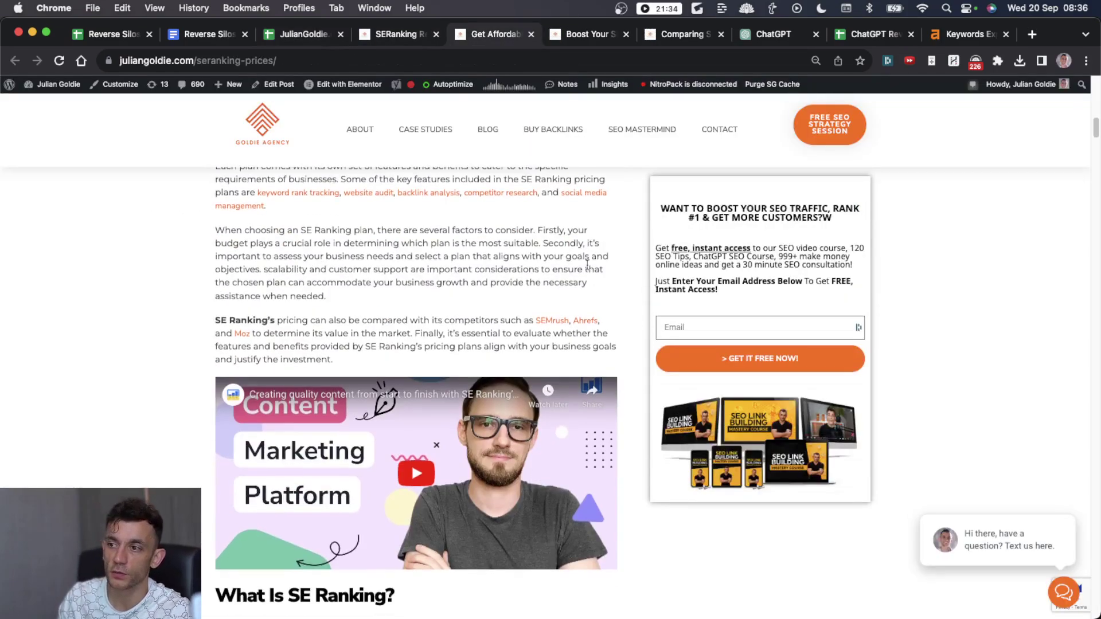
scroll(307, 353, down, 20)
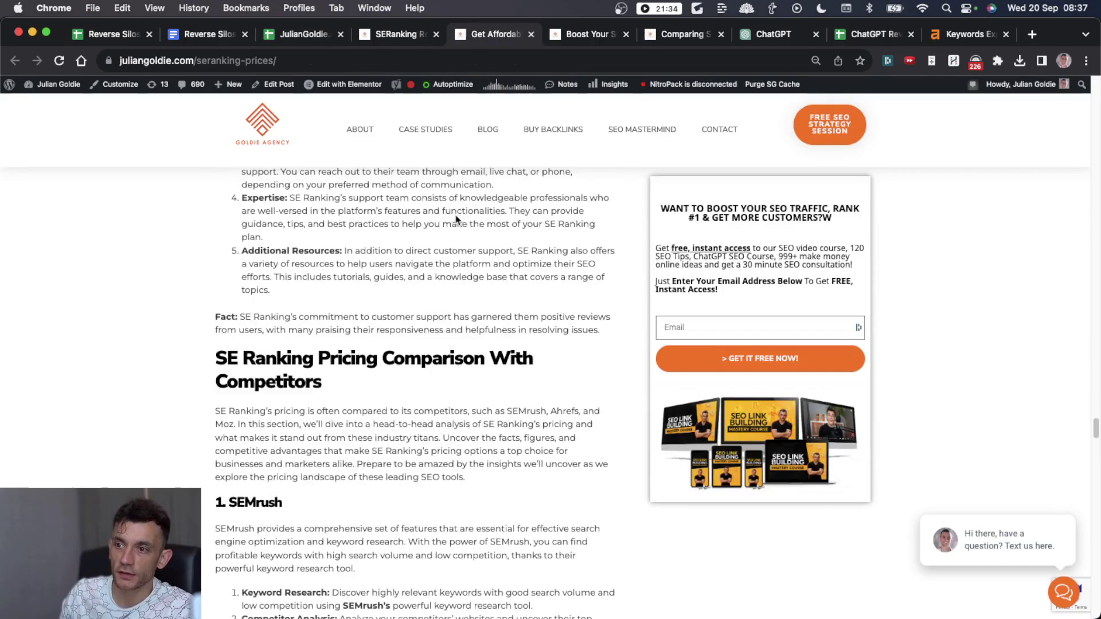
scroll(456, 236, up, 15)
scroll(412, 321, down, 20)
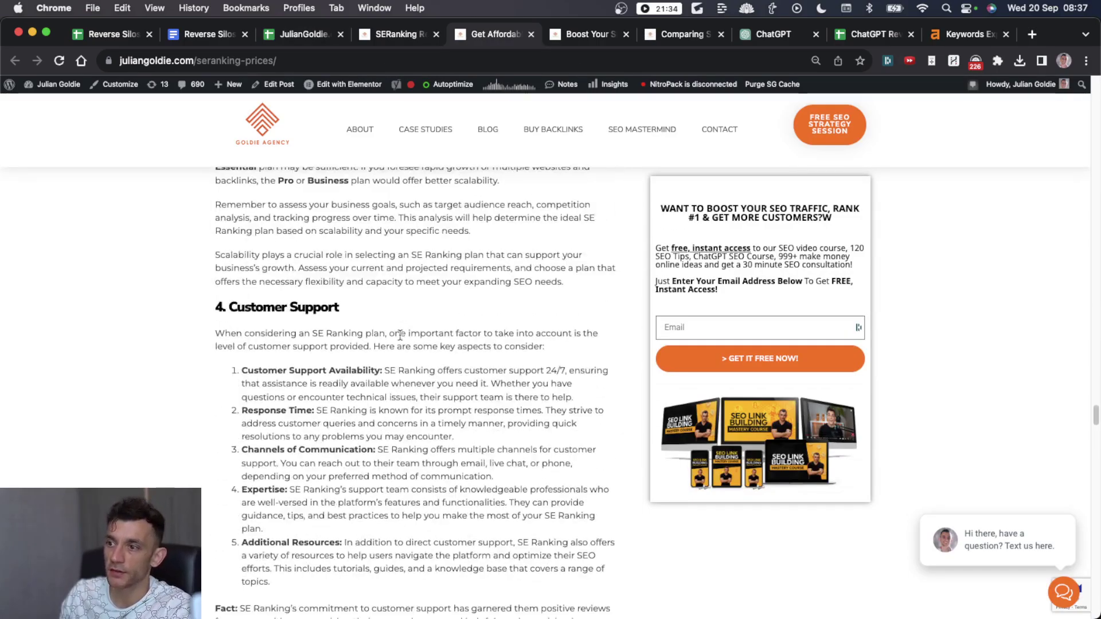
scroll(400, 346, up, 20)
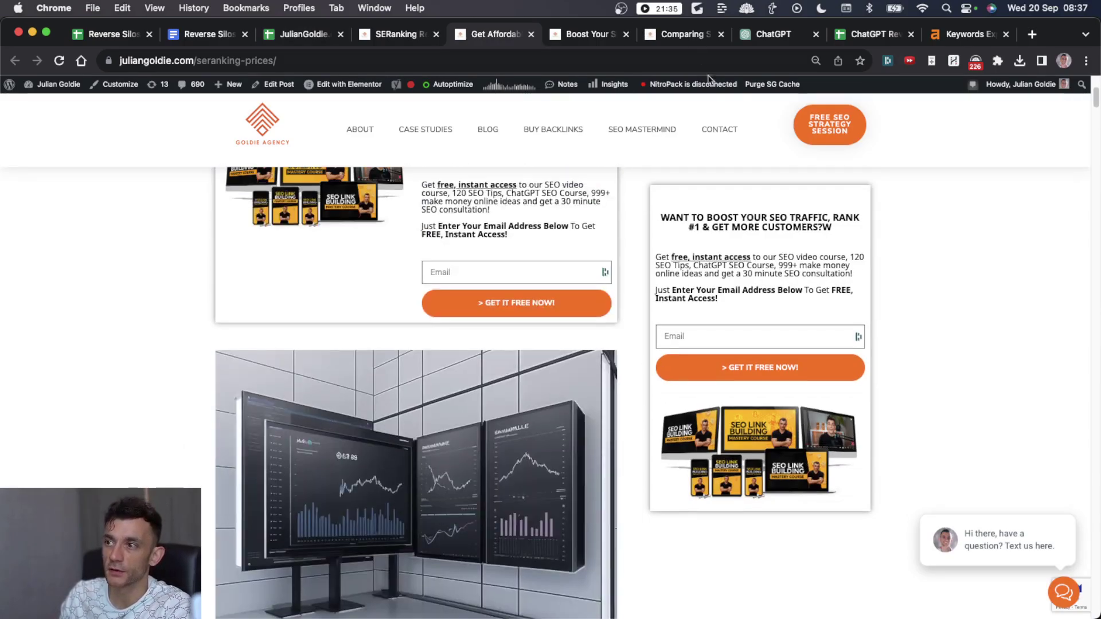
Examine the published seranking vs semrush article, from its header image through the features and comparison sections
key(ctrl+Tab)
key(ctrl+Tab)
scroll(438, 433, down, 20)
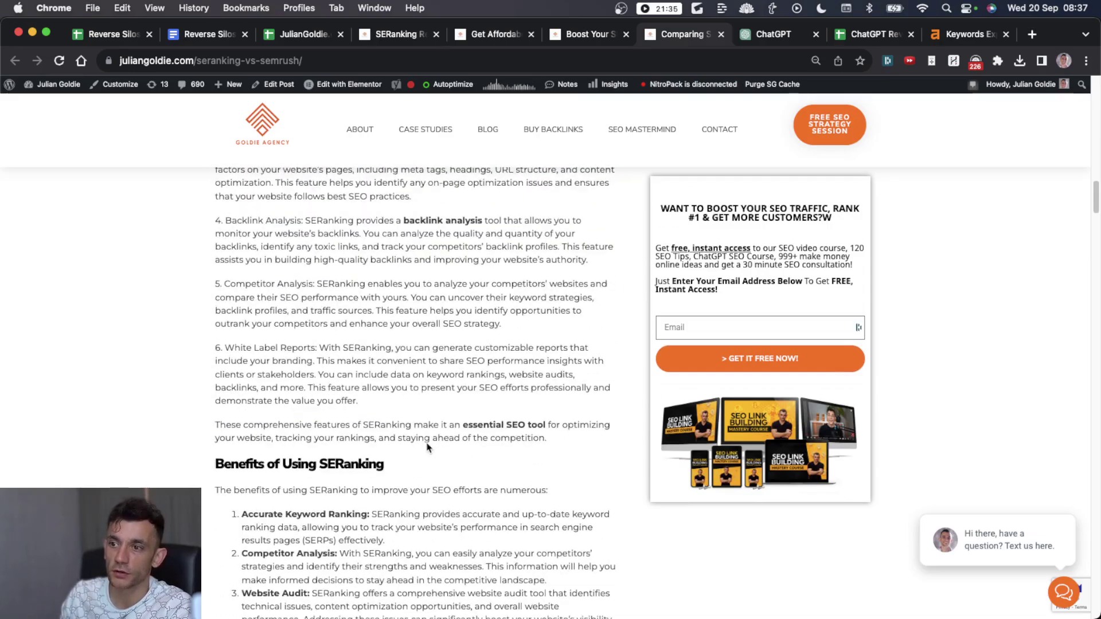
scroll(417, 456, down, 20)
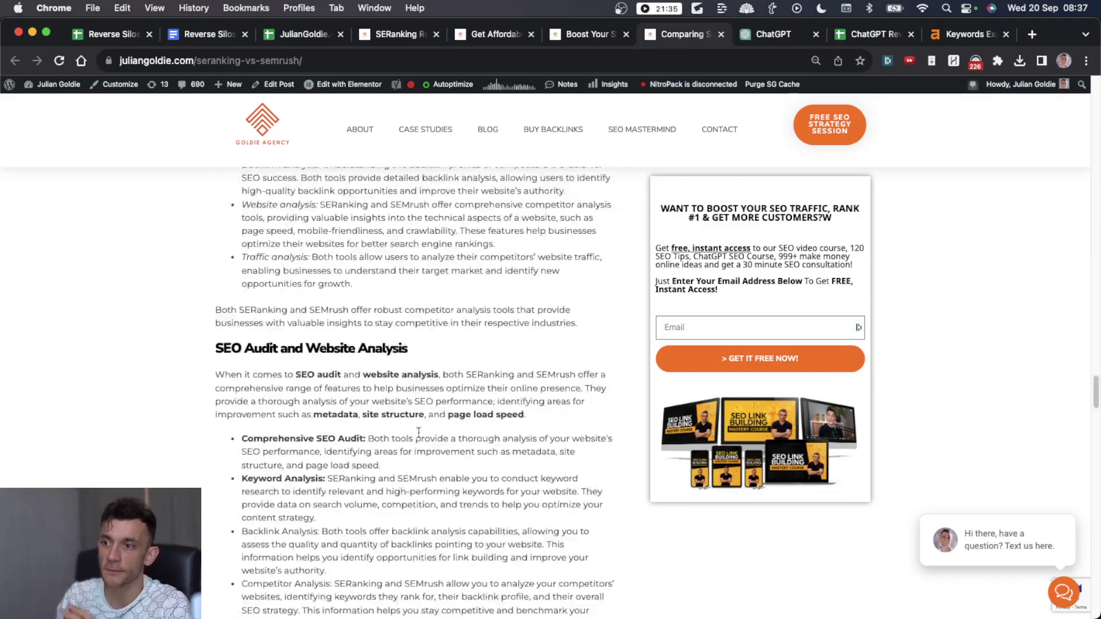
scroll(421, 311, up, 20)
scroll(421, 312, up, 5)
scroll(422, 311, down, 5)
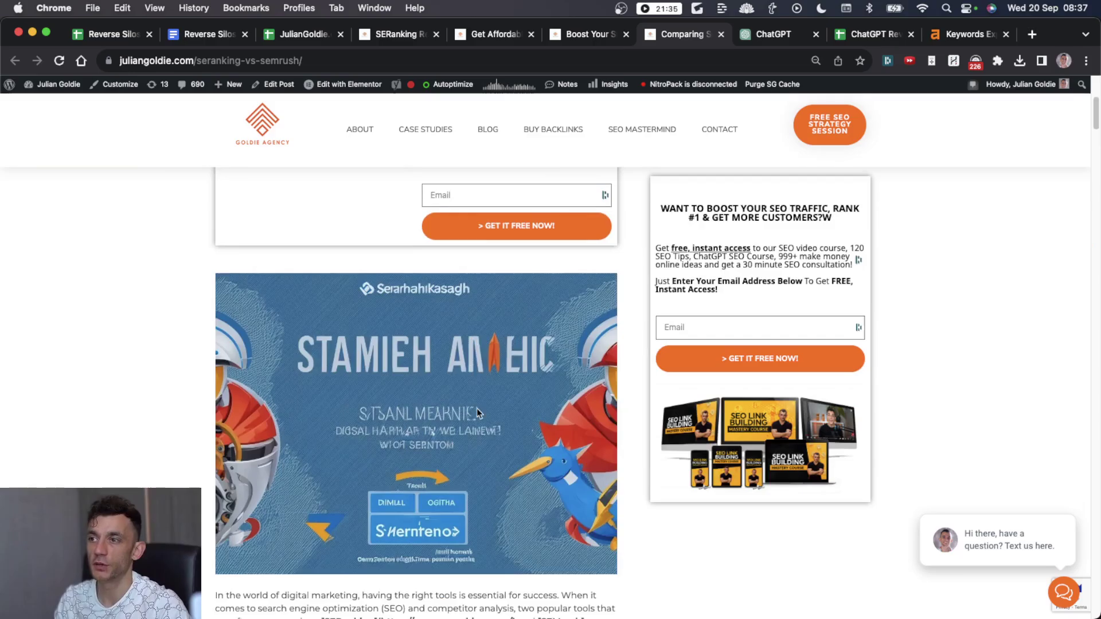
Close the four seranking article tabs and view the reverse silo structure in the ChatGPT conversation
shift+click(381, 33)
key(super+w)
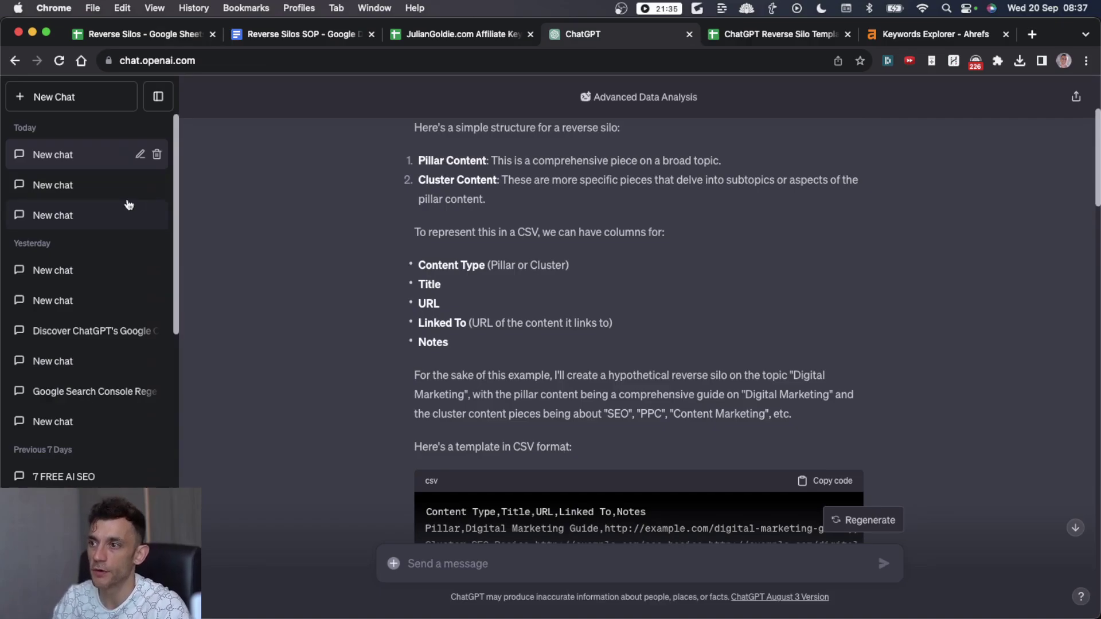
scroll(570, 363, down, 5)
scroll(568, 374, down, 5)
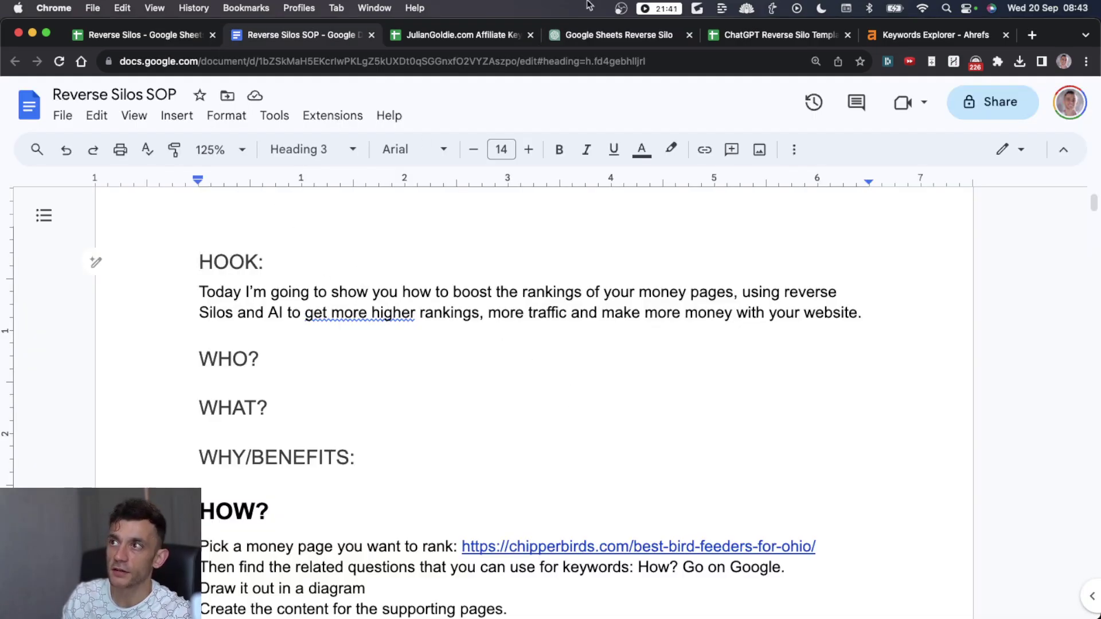
Switch to the Google Sheets reverse silo chat in ChatGPT and find the prompt requesting the whole interlinking template
click(590, 36)
click(311, 35)
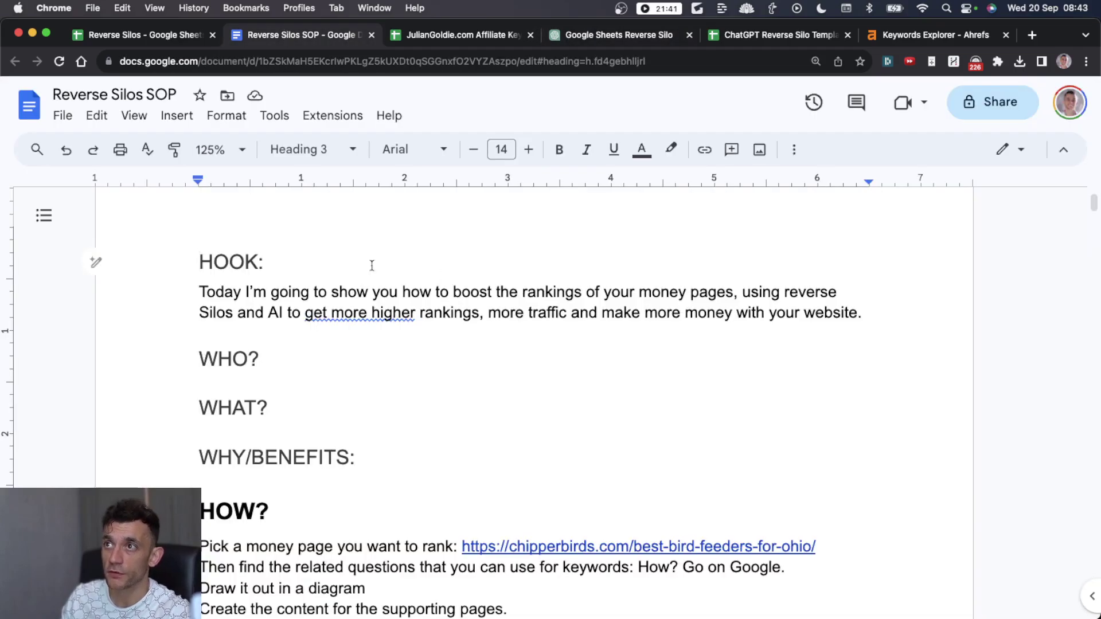
click(609, 35)
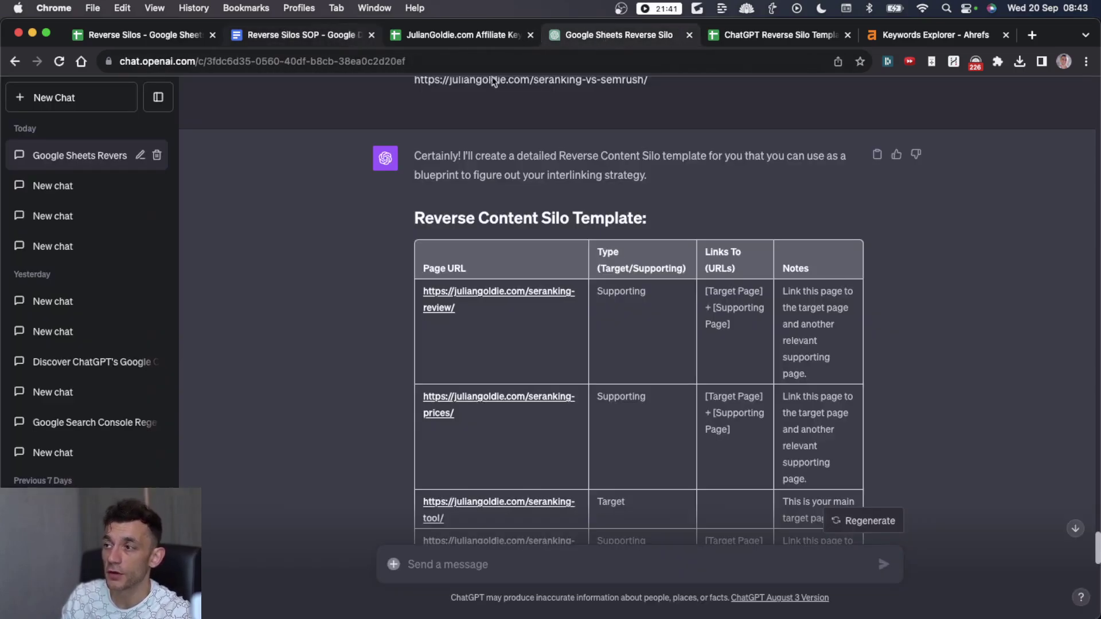
scroll(603, 361, up, 10)
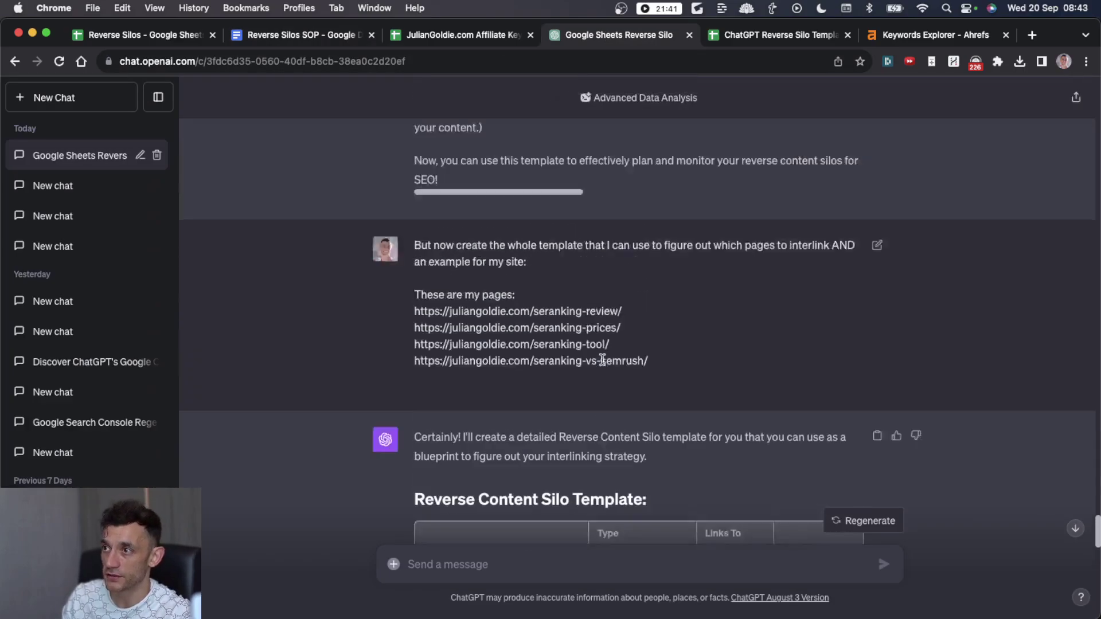
scroll(604, 367, down, 3)
scroll(435, 378, up, 10)
scroll(435, 378, up, 10)
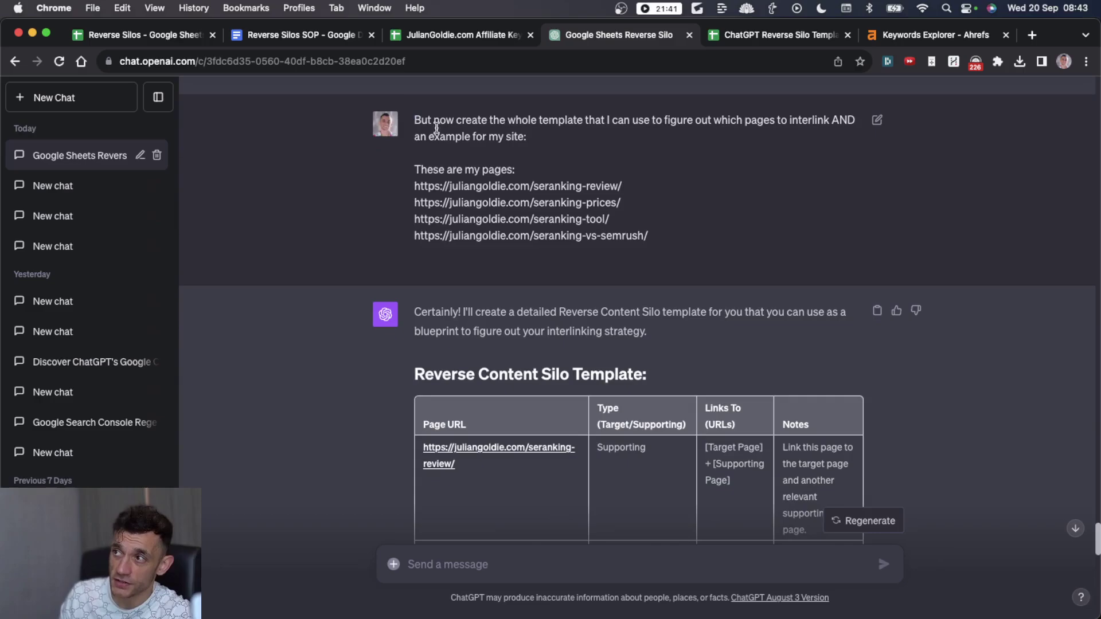
Highlight the whole template prompt in the chat, followed by its list of the four seranking page URLs
drag(413, 118, 657, 240)
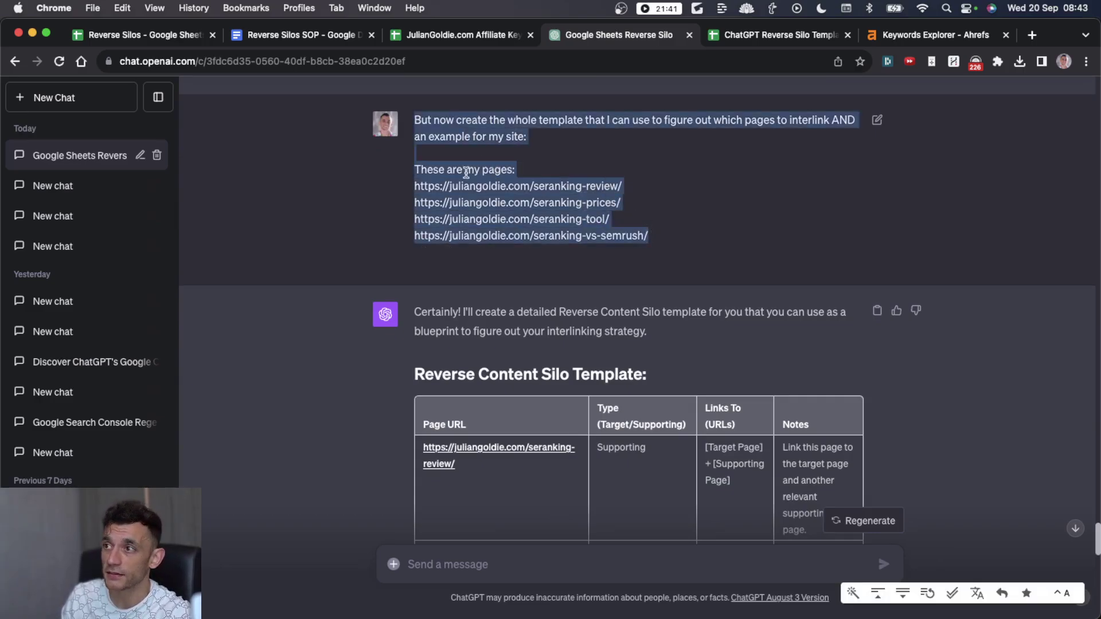
click(434, 165)
drag(417, 167, 651, 239)
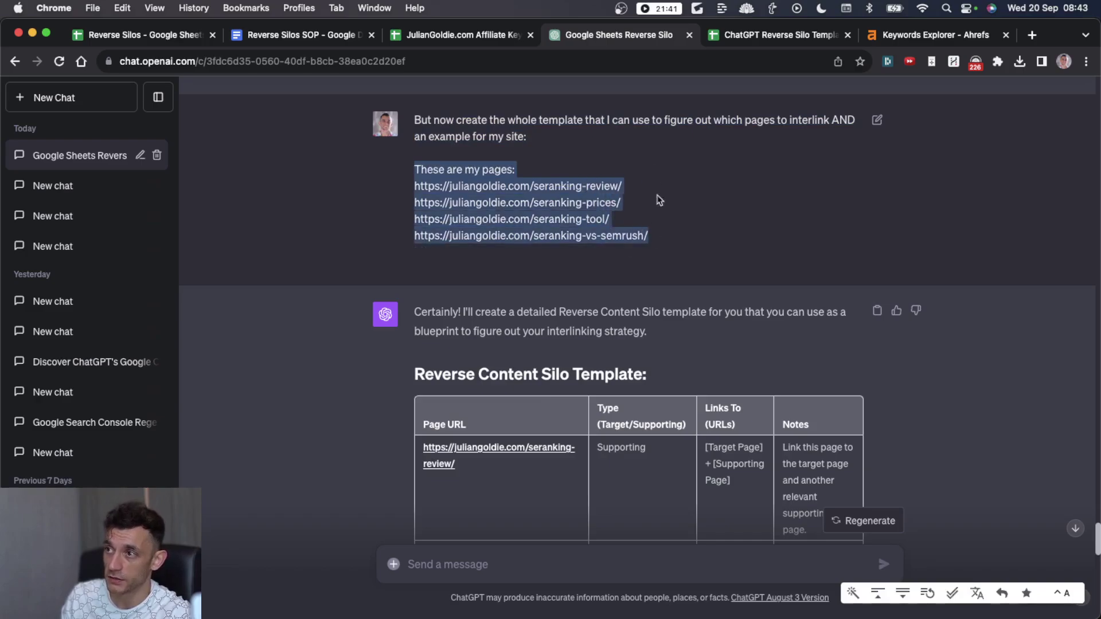
click(603, 209)
Examine ChatGPT's Reverse Content Silo Template table, highlighting the Target type of the seranking-tool page and the page rows
scroll(641, 263, down, 5)
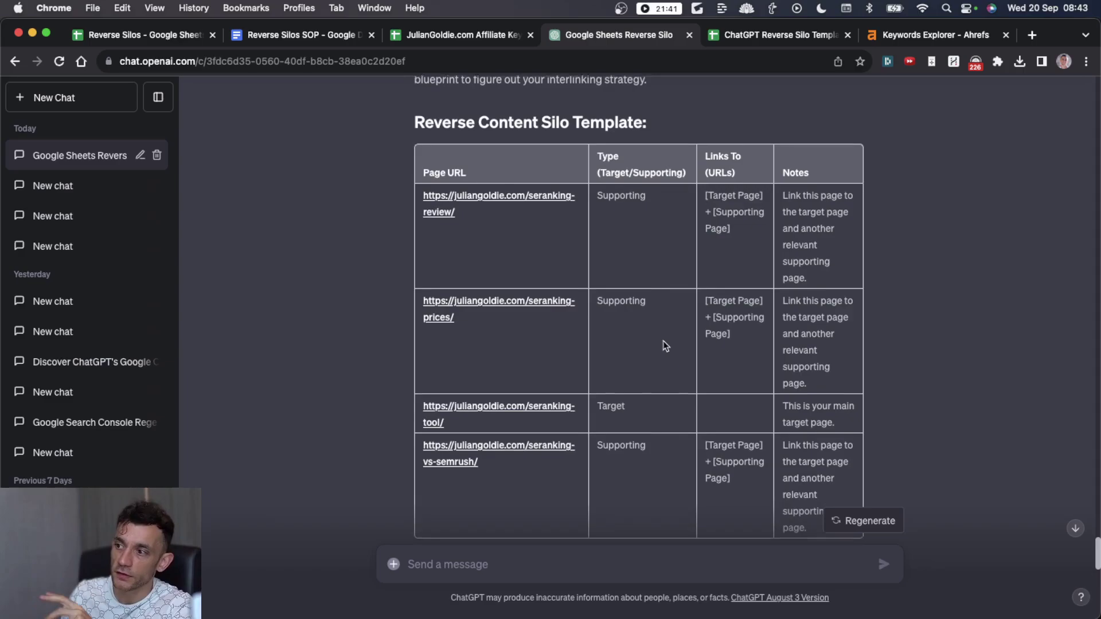
scroll(663, 343, down, 1)
double_click(606, 389)
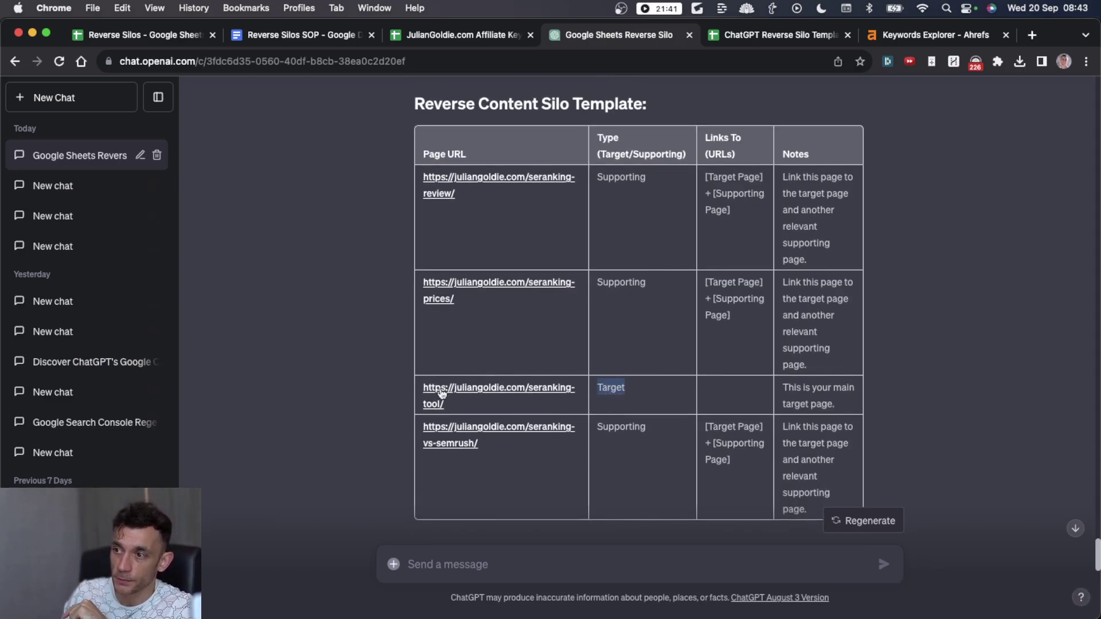
drag(422, 172, 560, 514)
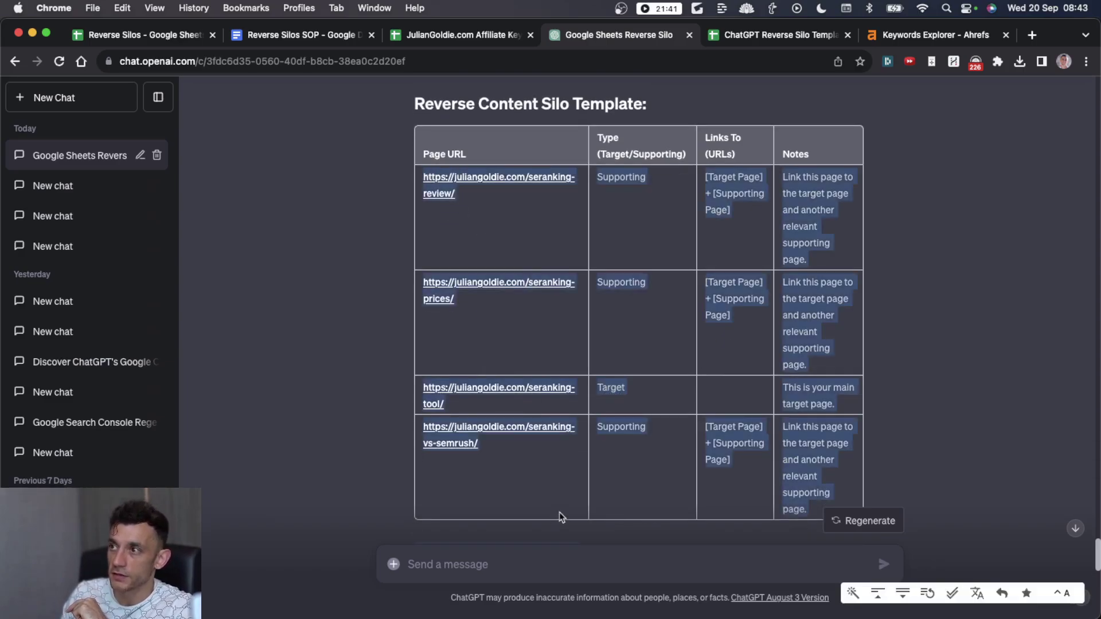
click(560, 514)
Examine the example silo table for the site, highlighting the Target and Supporting types and the Links To (URLs) entries
scroll(690, 85, down, 5)
drag(391, 101, 674, 141)
click(674, 141)
scroll(593, 218, down, 1)
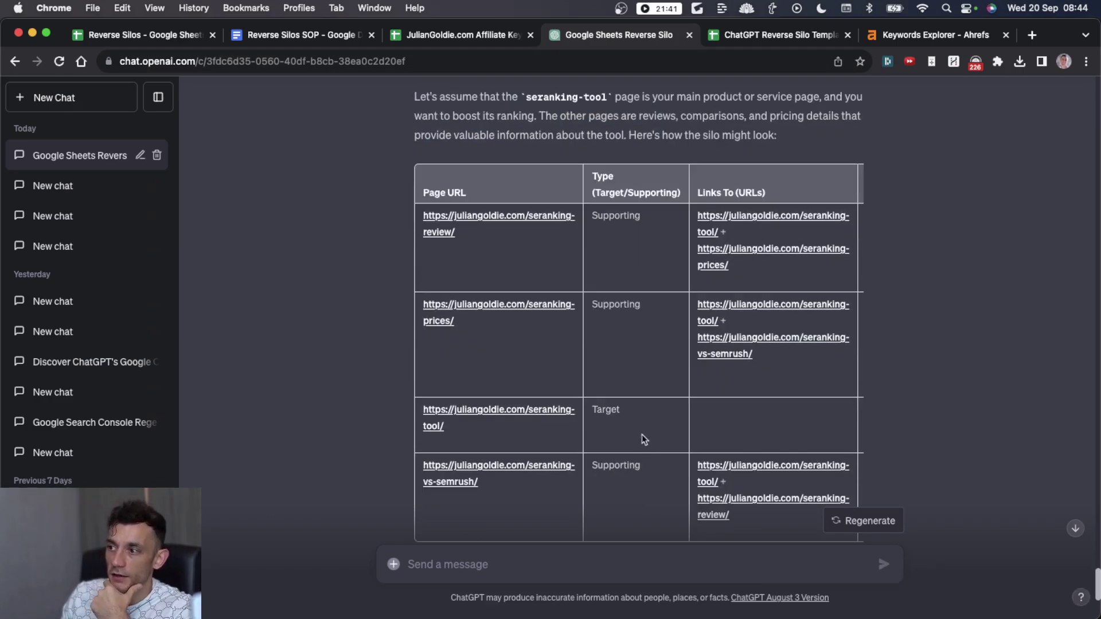
drag(642, 437, 601, 415)
double_click(613, 461)
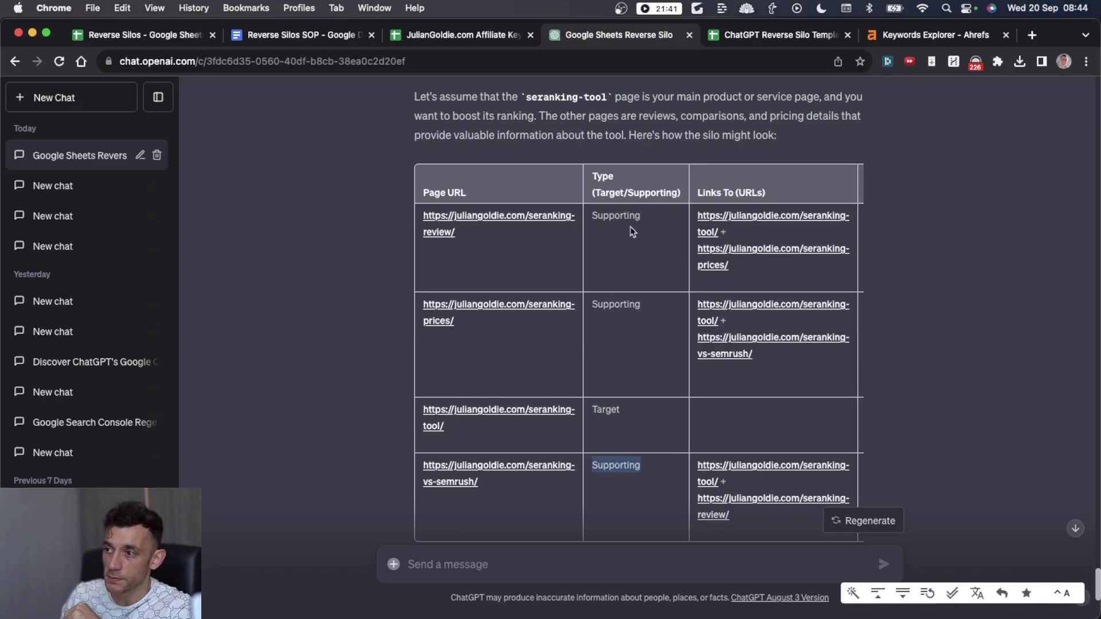
double_click(614, 305)
scroll(624, 317, down, 1)
scroll(763, 131, down, 1)
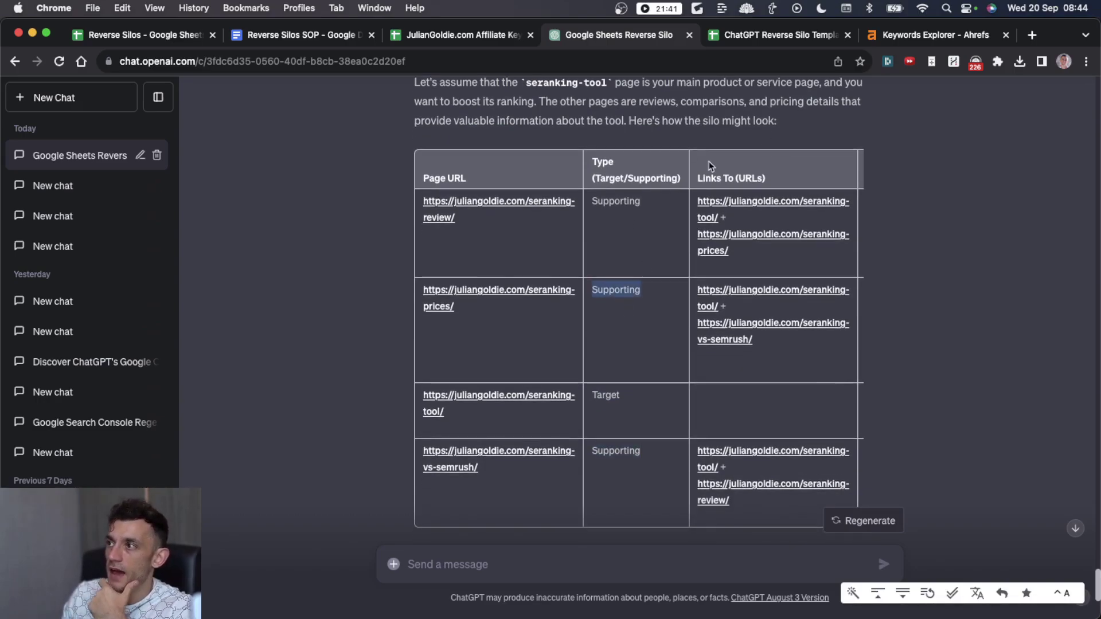
drag(710, 165, 642, 507)
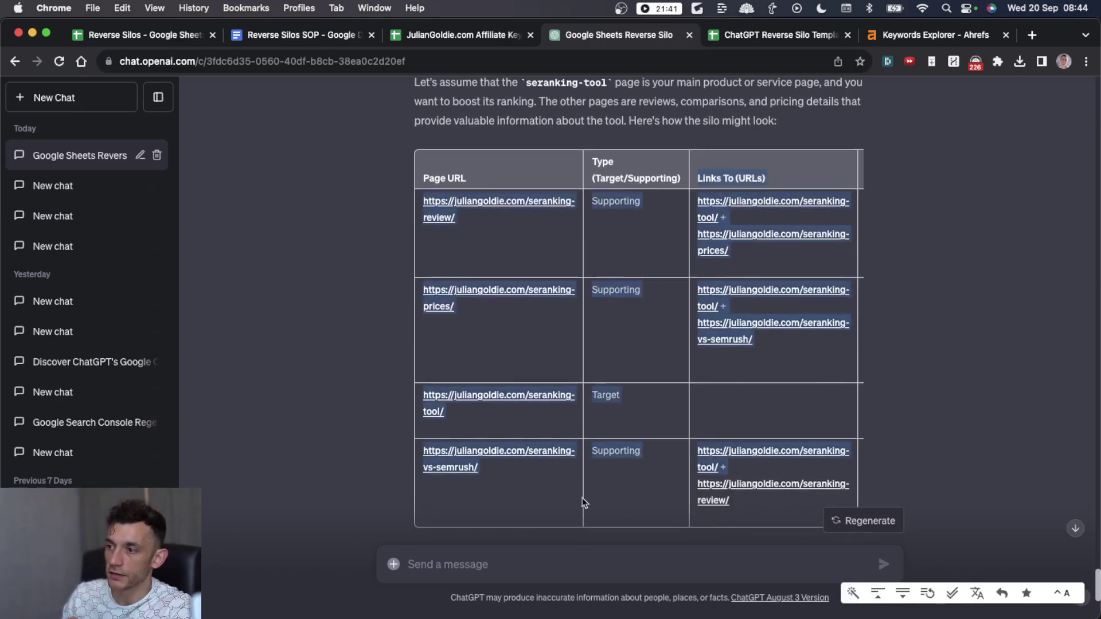
scroll(583, 501, down, 4)
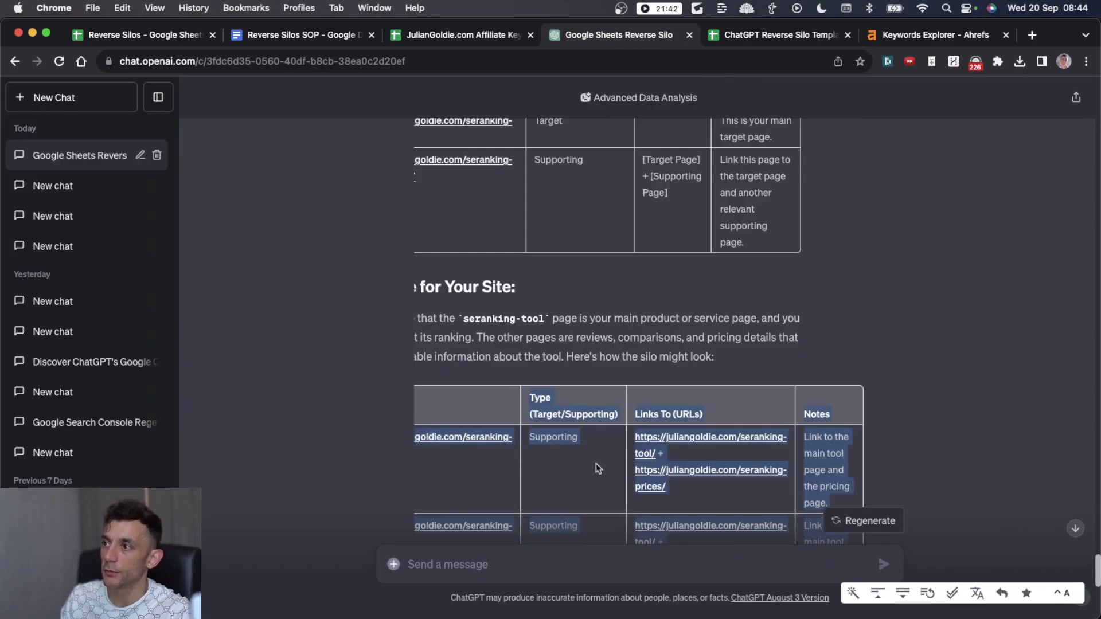
Switch to the ChatGPT Reverse Silo Template spreadsheet and fit the selected columns' widths to their content
click(774, 35)
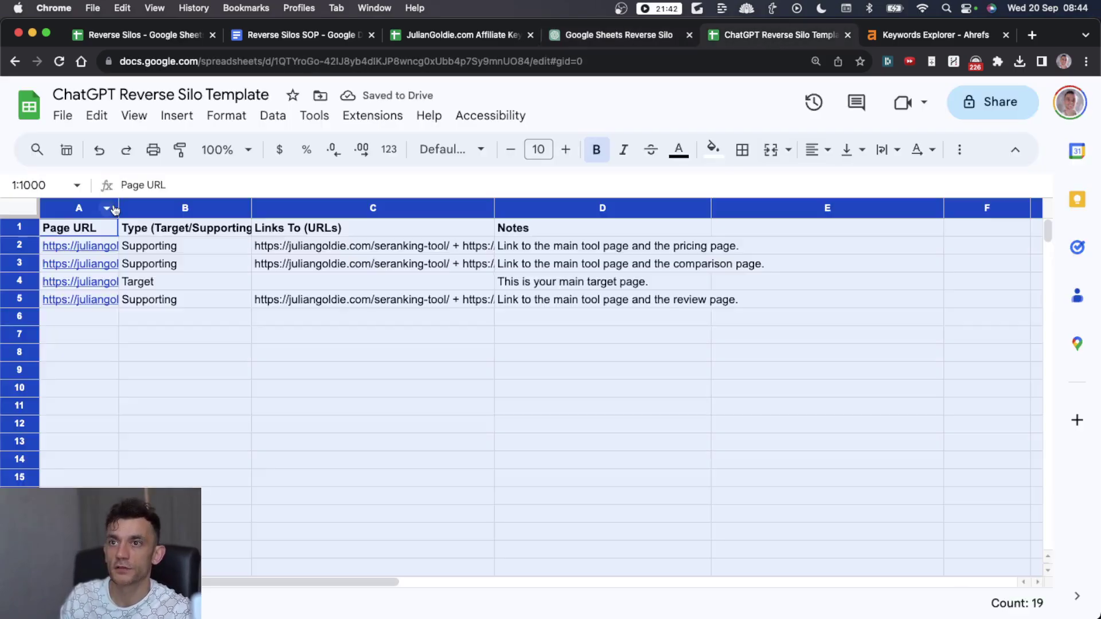
double_click(119, 208)
click(626, 318)
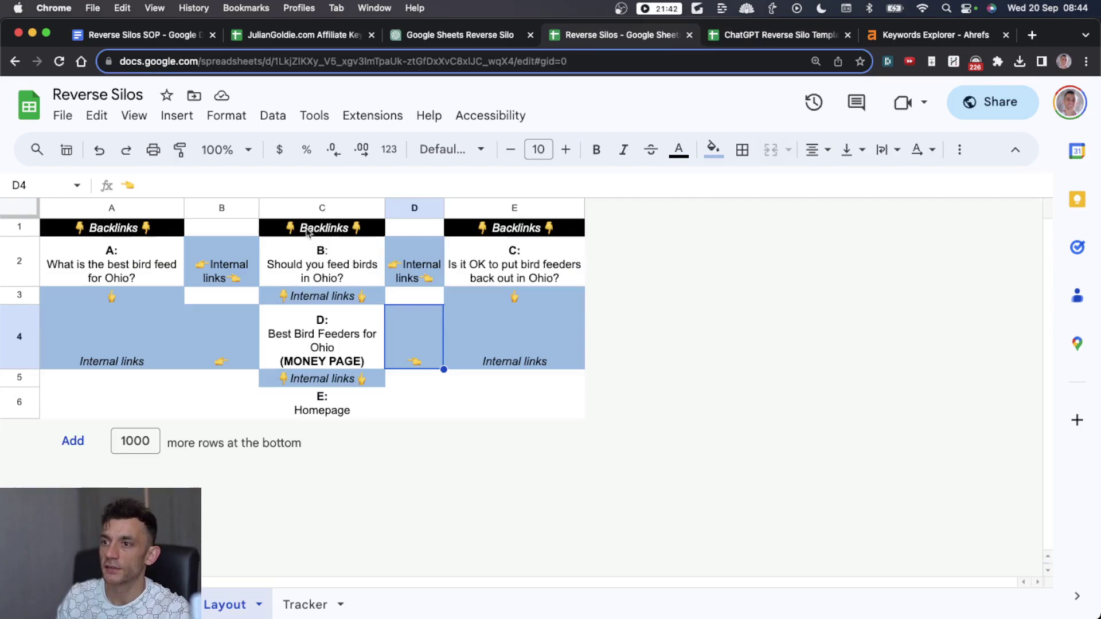
Compare the Reverse Silos layout sheet with the target and supporting page rows in the ChatGPT Reverse Silo Template
key(super+a)
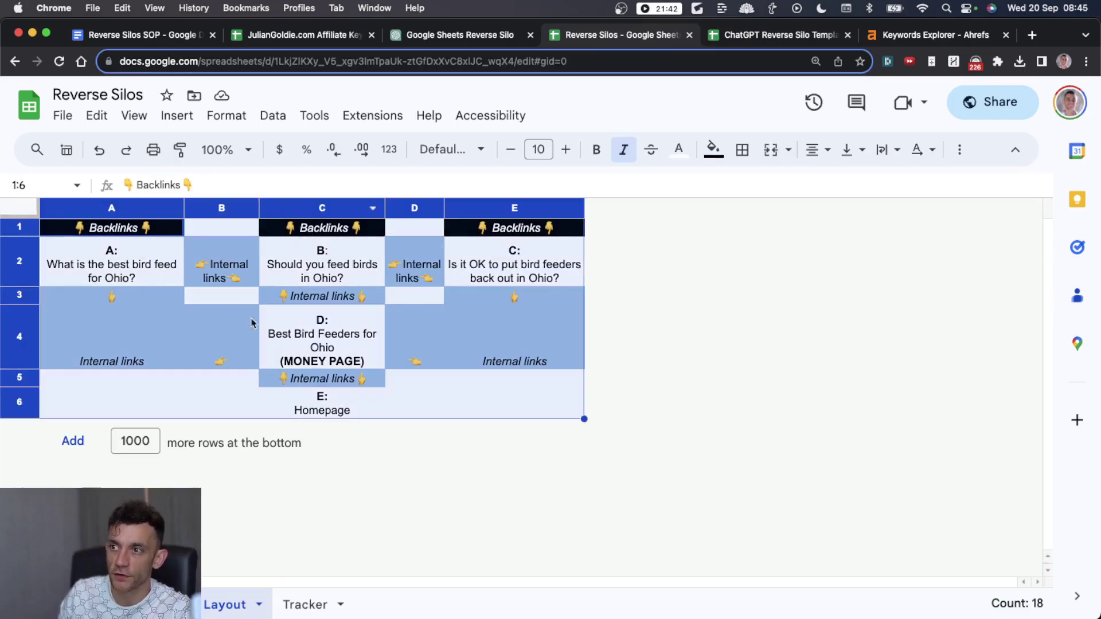
click(740, 36)
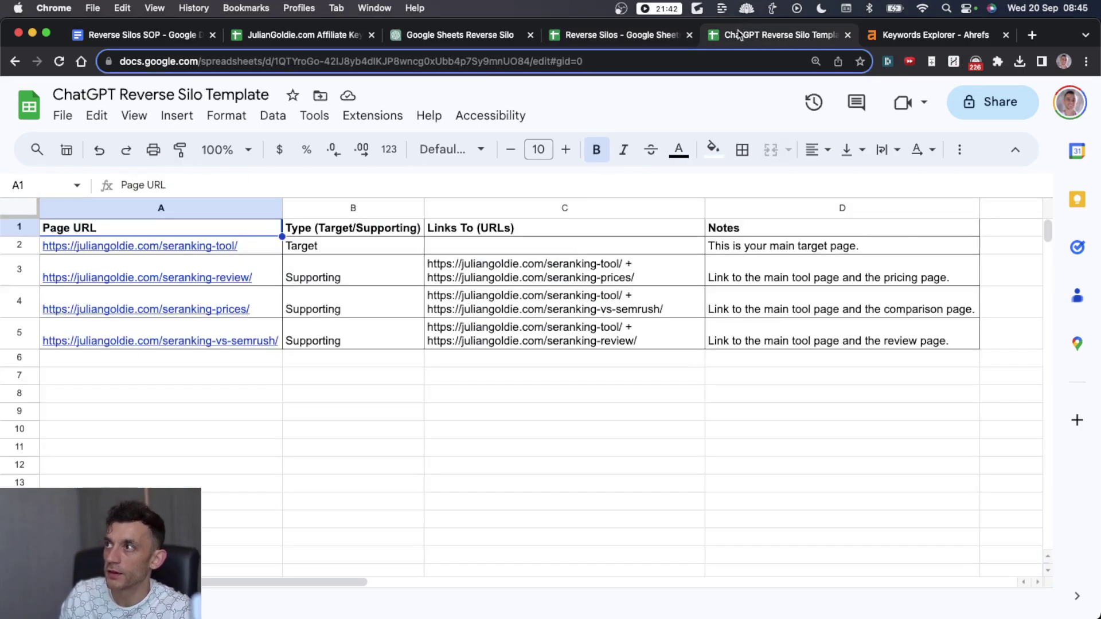
click(485, 271)
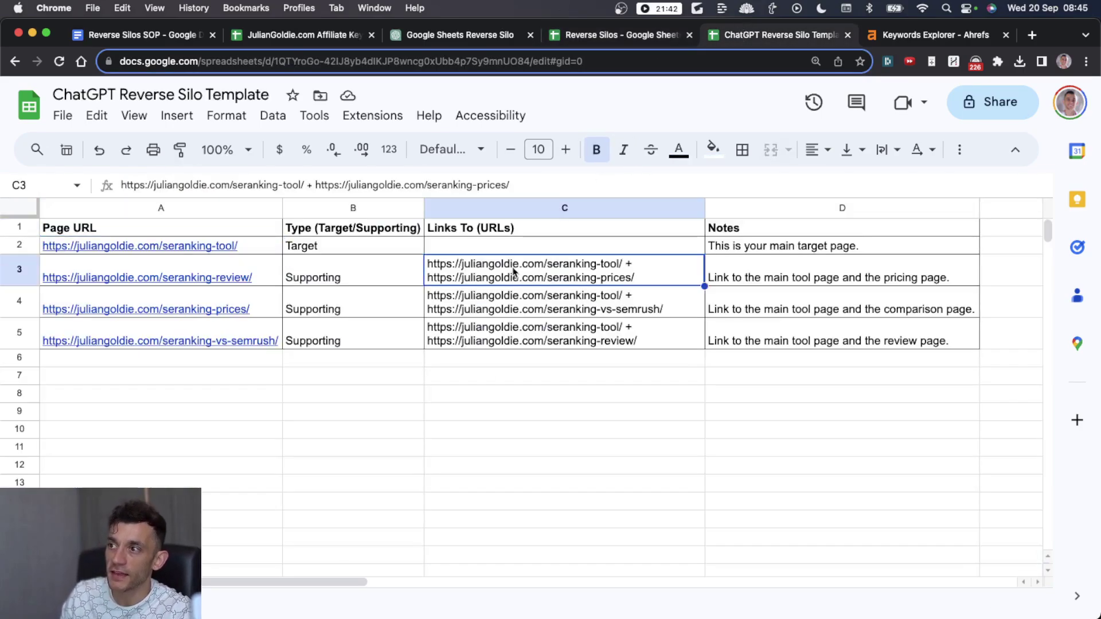
click(214, 227)
shift+click(745, 319)
click(564, 393)
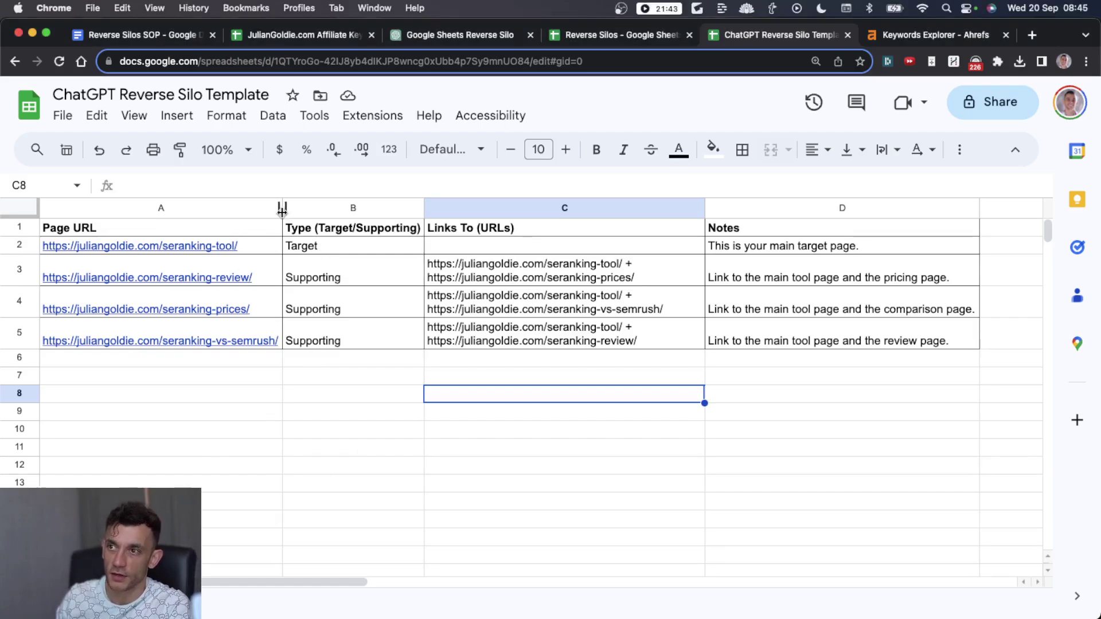
Review the template's Type (Target/Supporting), Links To (URLs) and Notes columns one by one, then the seranking-review row's link targets
click(335, 209)
click(493, 211)
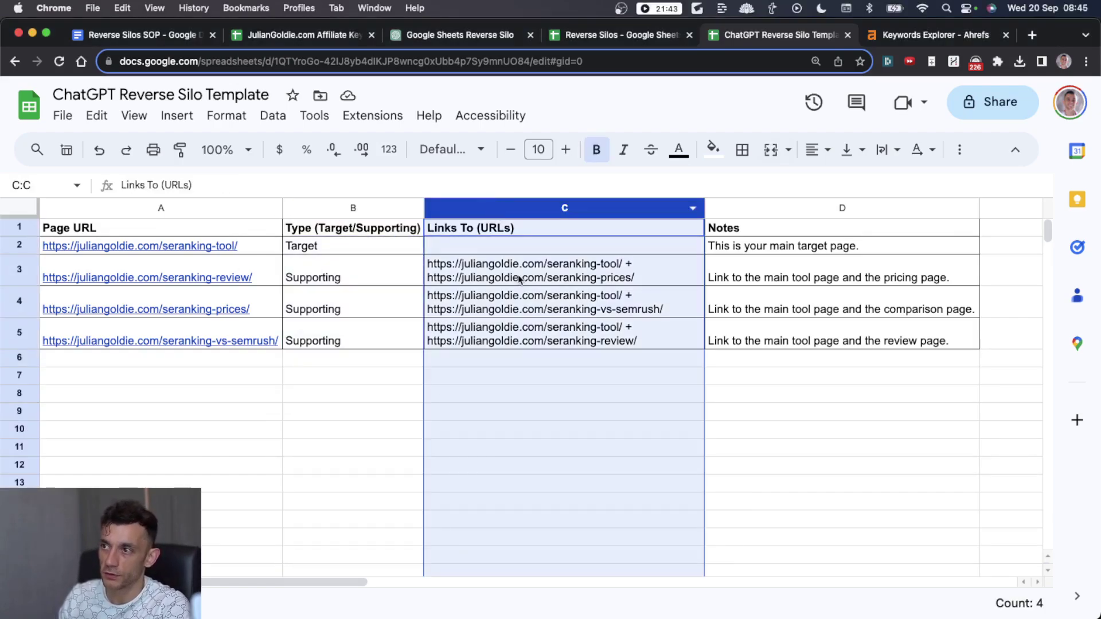
click(738, 213)
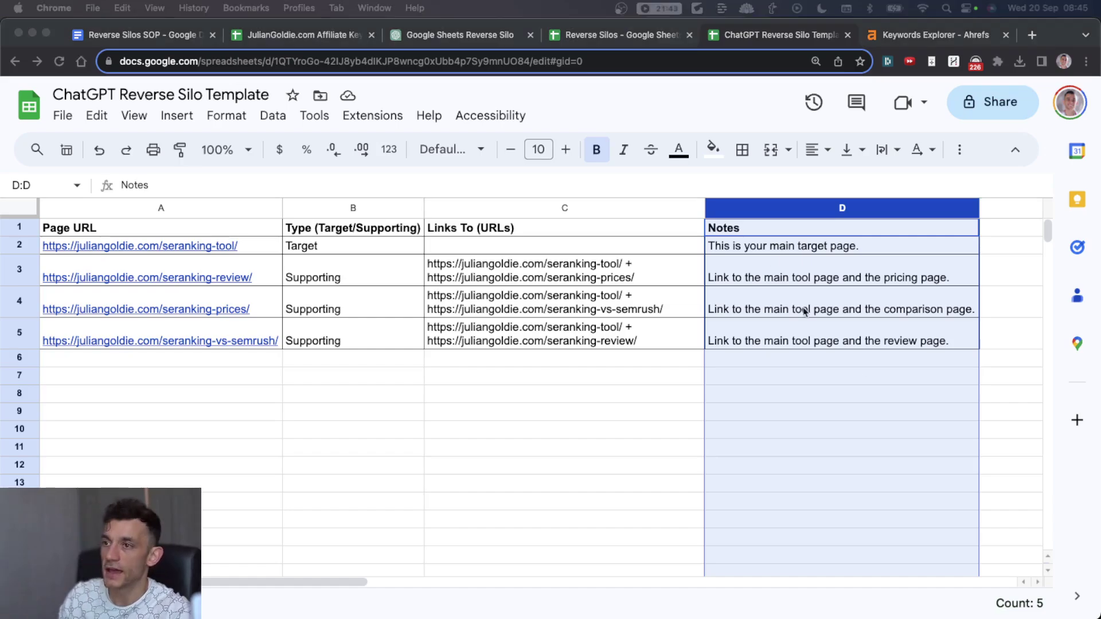
double_click(549, 277)
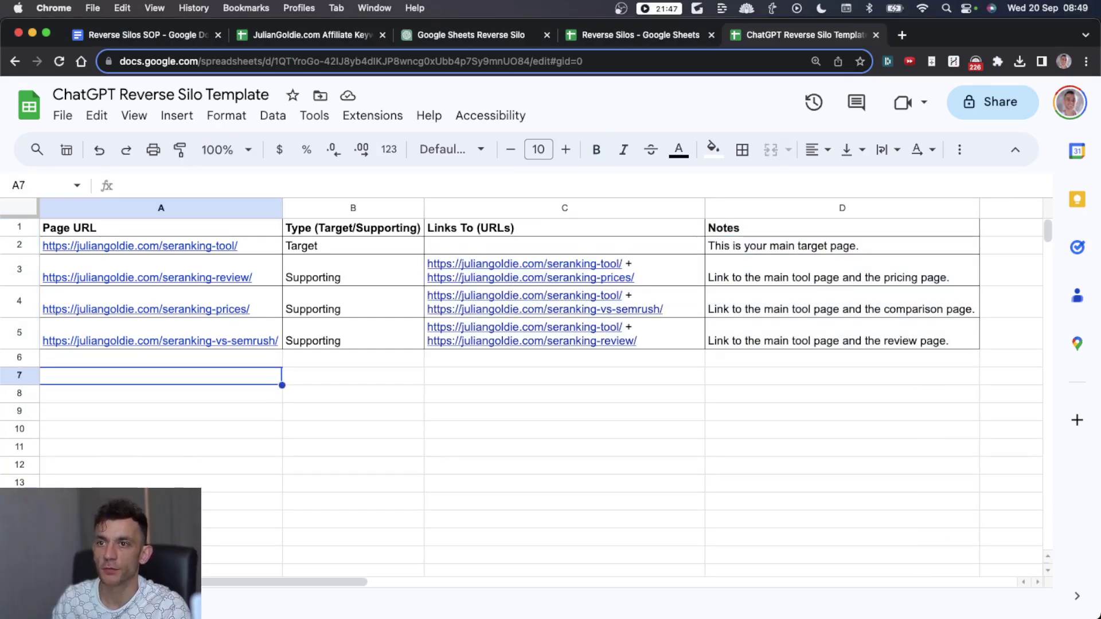
Open the three supporting page links from the template's Page URL column in new browser tabs
key(Up)
key(Up)
key(Up)
key(Up)
key(shift+Down)
key(shift+Down)
key(alt+Return)
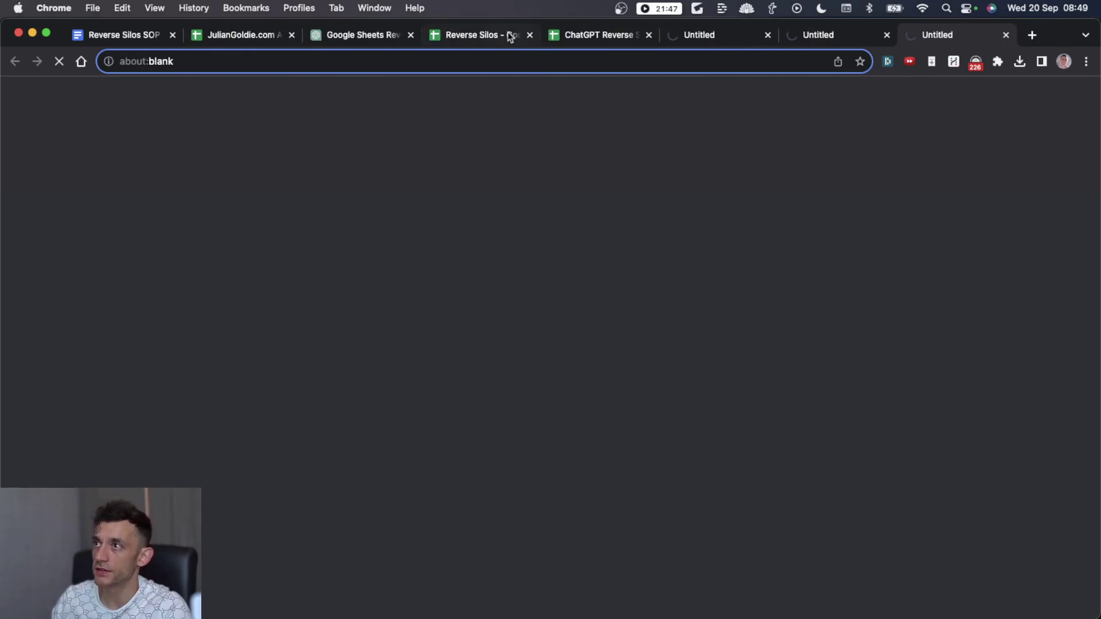
Return to the ChatGPT Reverse Silo Template and review the link targets and notes of the seranking-review row
click(576, 37)
click(542, 277)
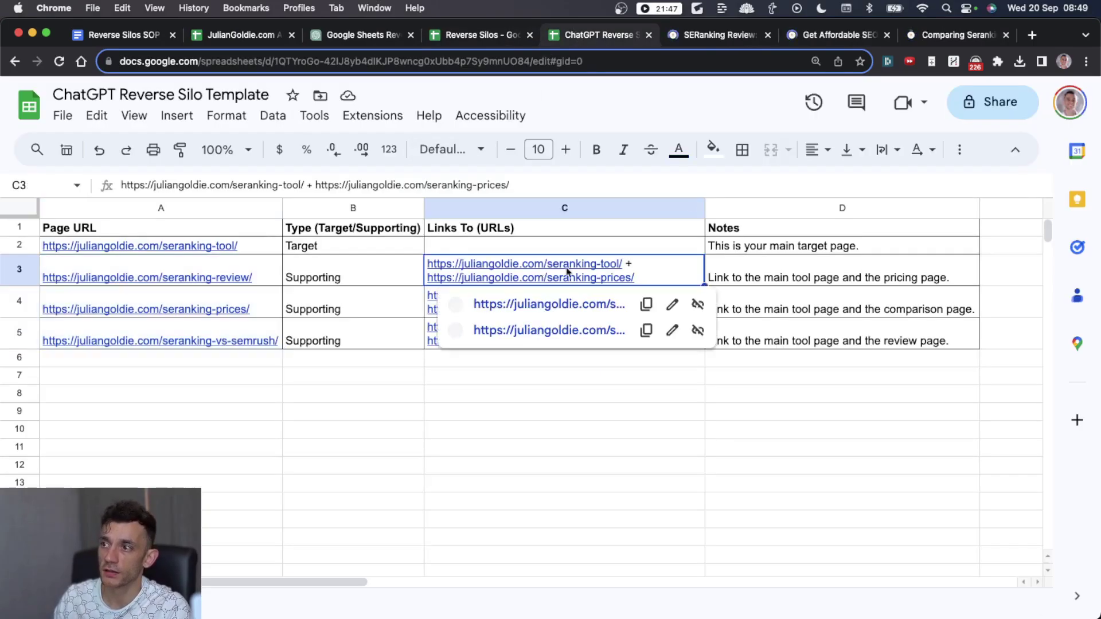
click(314, 271)
key(Left)
key(super+Right)
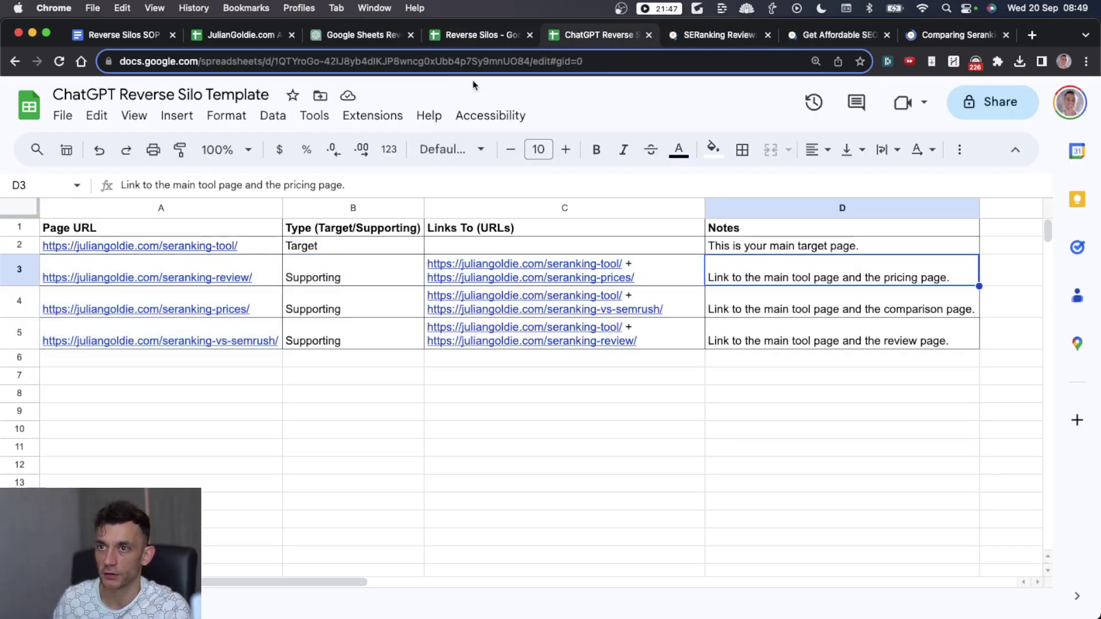
key(super+Left)
key(Right)
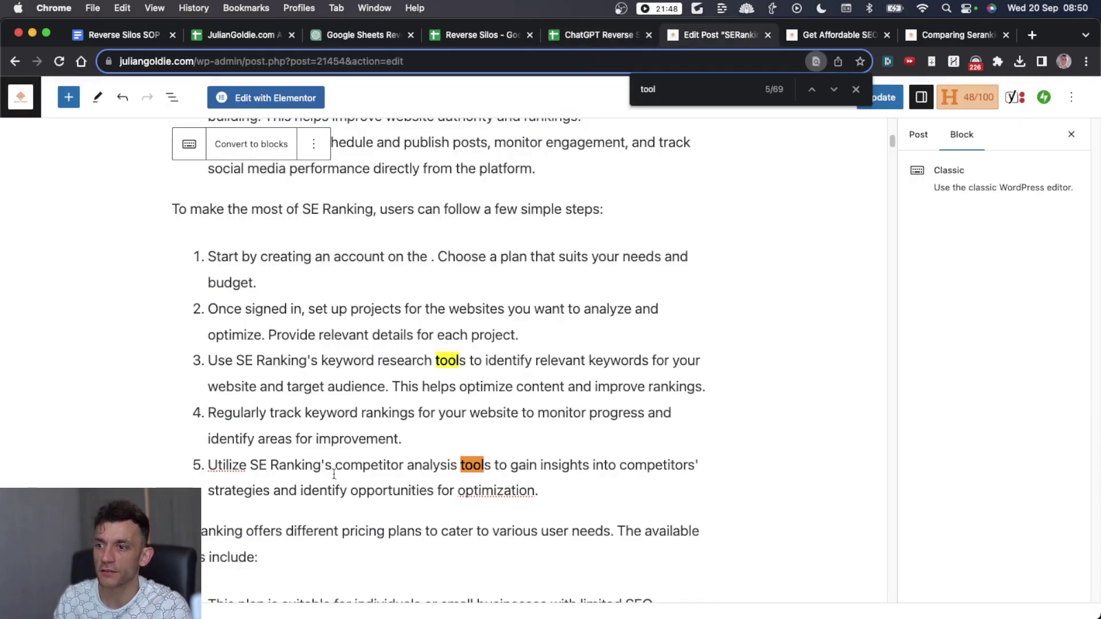
drag(251, 465, 491, 465)
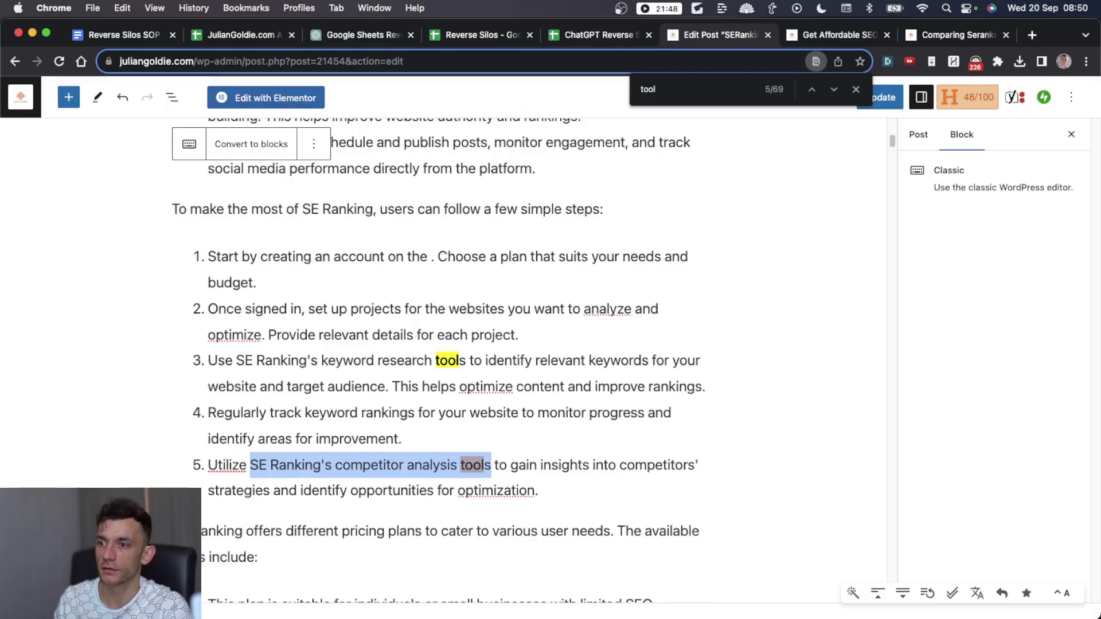
key(super+k)
text(https://juliangoldie.com/seranking-tool)
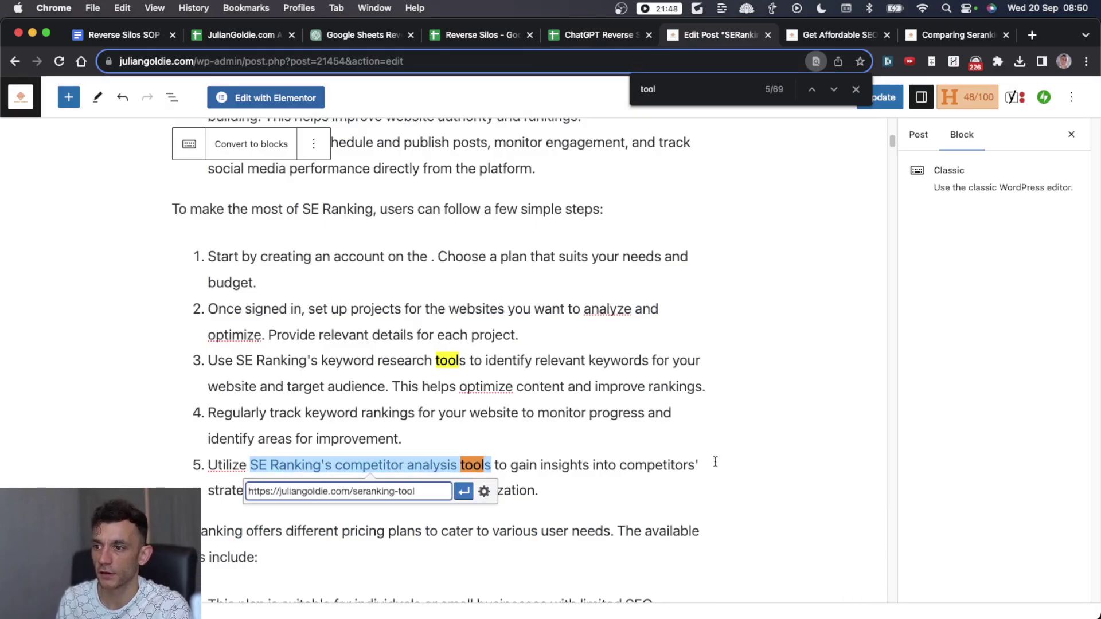
key(Return)
Link the FAQ text "budget-friendly price" to the juliangoldie.com/seranking-prices URL from the template and update the post
key(ctrl+shift+Tab)
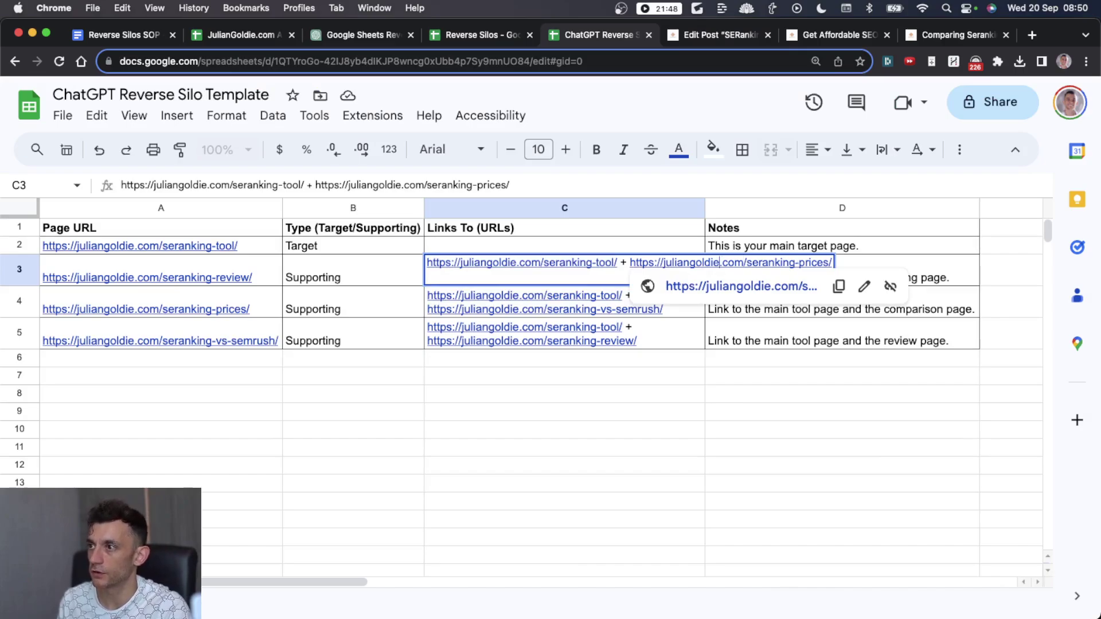
key(ctrl+Tab)
click(872, 97)
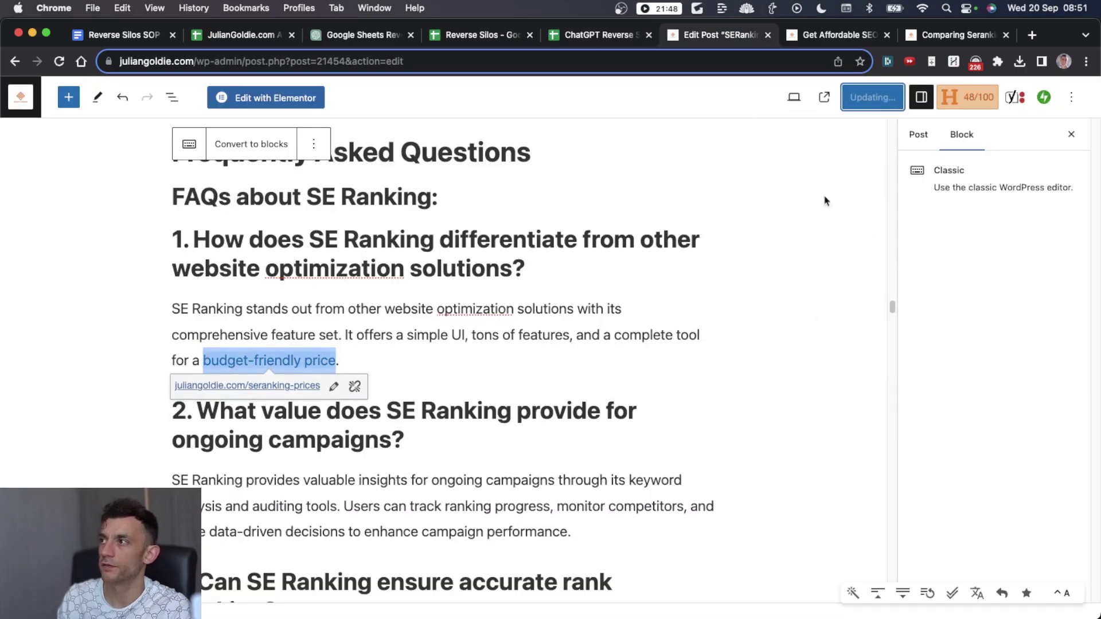
Mark the seranking-review row in the template as done by filling its cells with light green
click(609, 38)
click(991, 258)
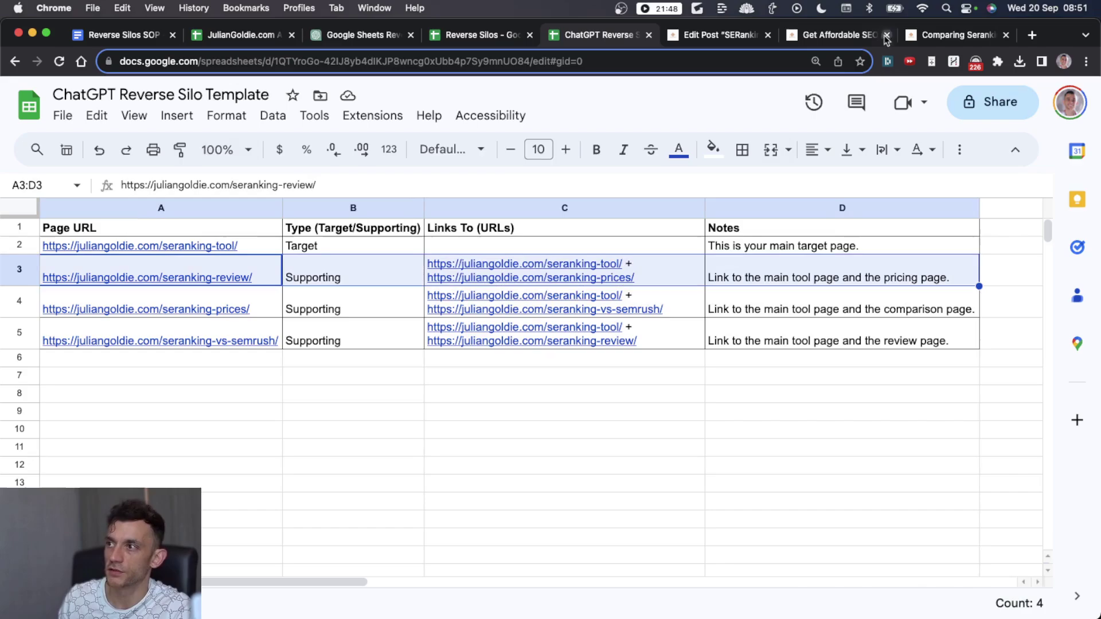
click(712, 149)
click(787, 248)
Review the seranking-prices row in the template as the supporting page that follows the seranking-review row
click(267, 310)
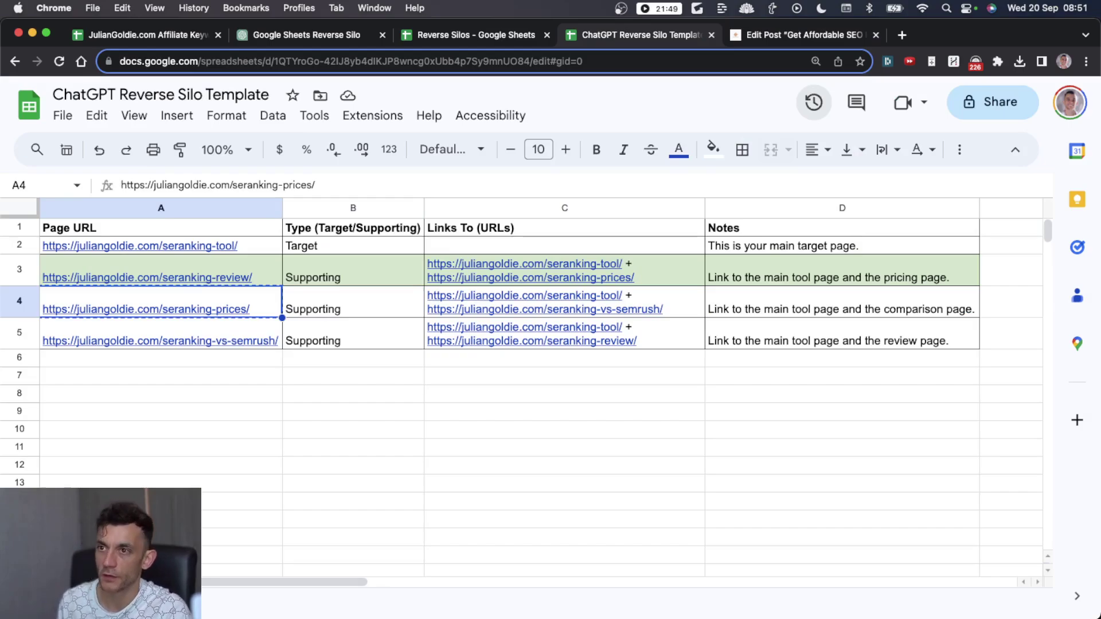
click(333, 300)
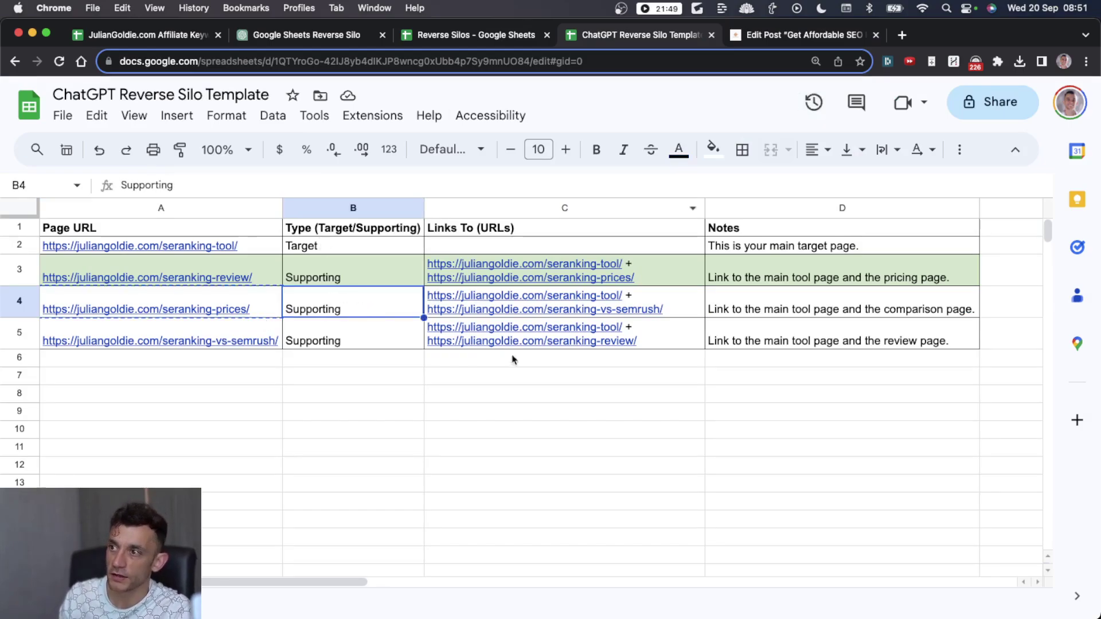
key(Left)
key(shift+Up)
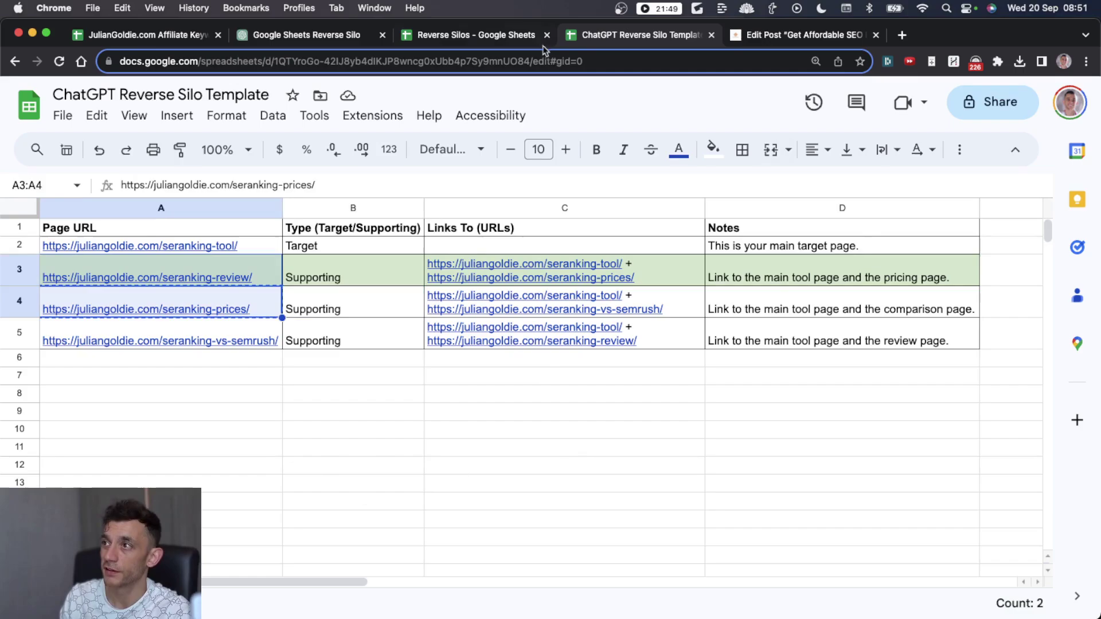
click(370, 299)
key(Left)
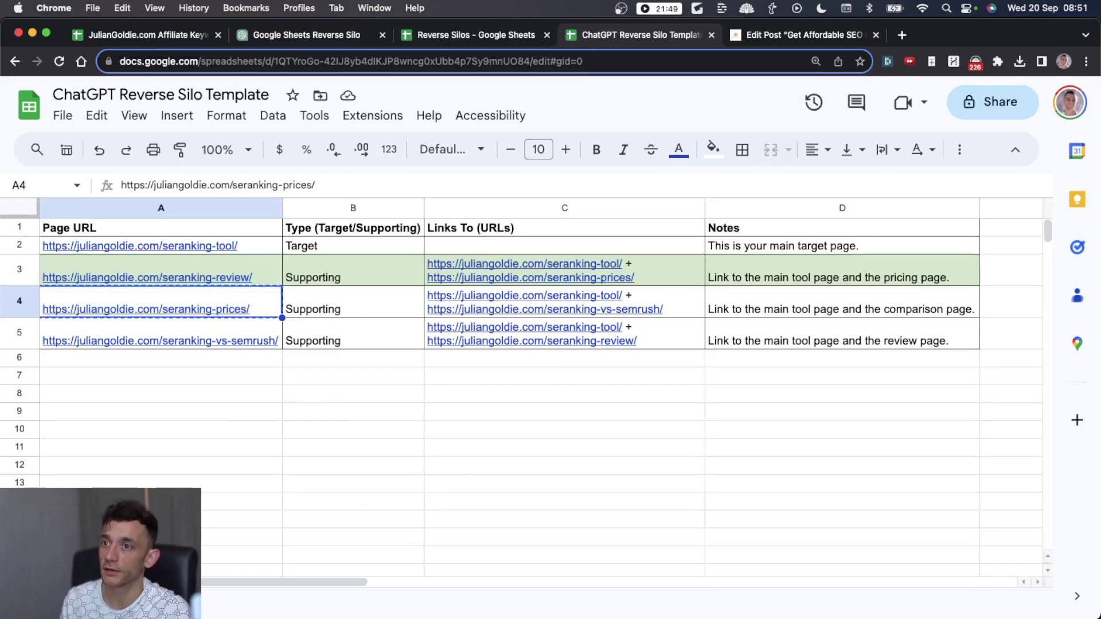
click(353, 301)
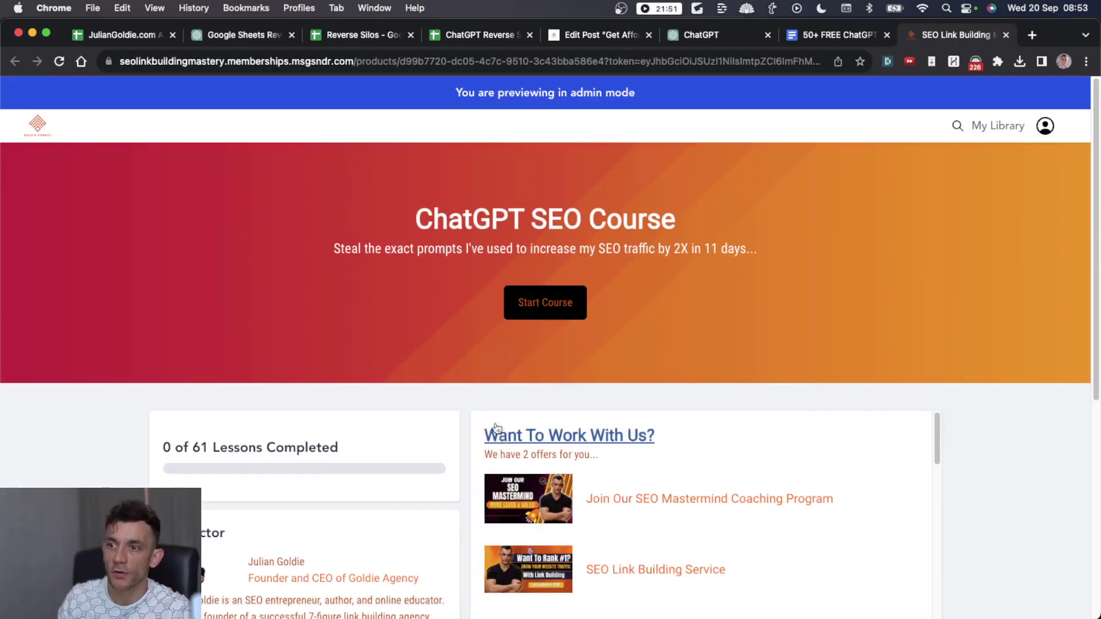
Browse the ChatGPT SEO Course's AI SEO Strategies lessons for the 2,000 word article prompt
scroll(950, 435, down, 1)
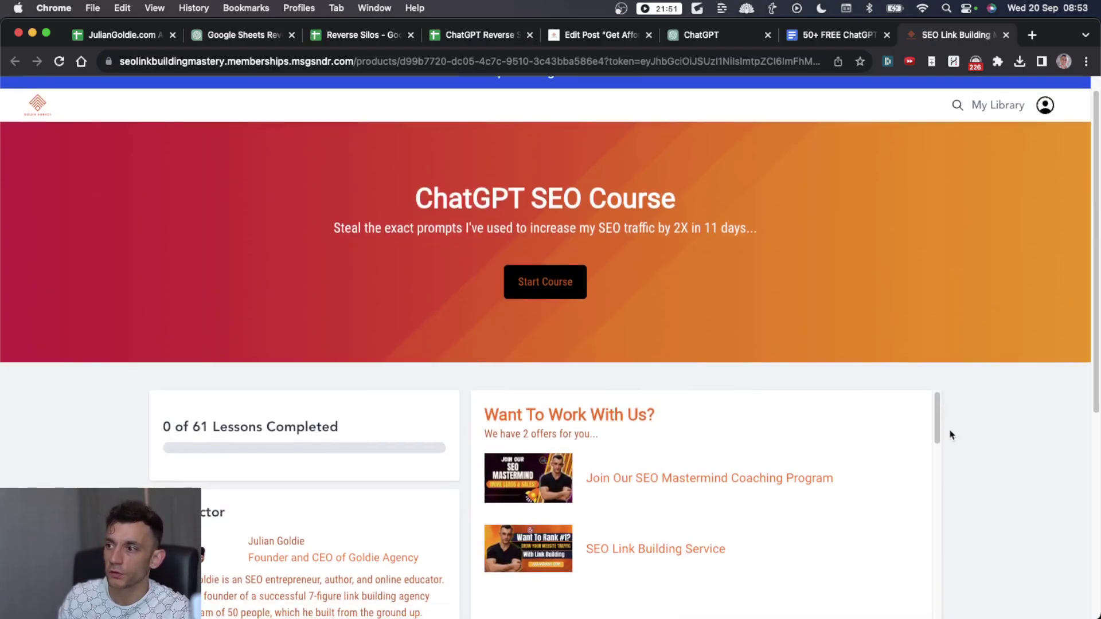
scroll(950, 436, down, 10)
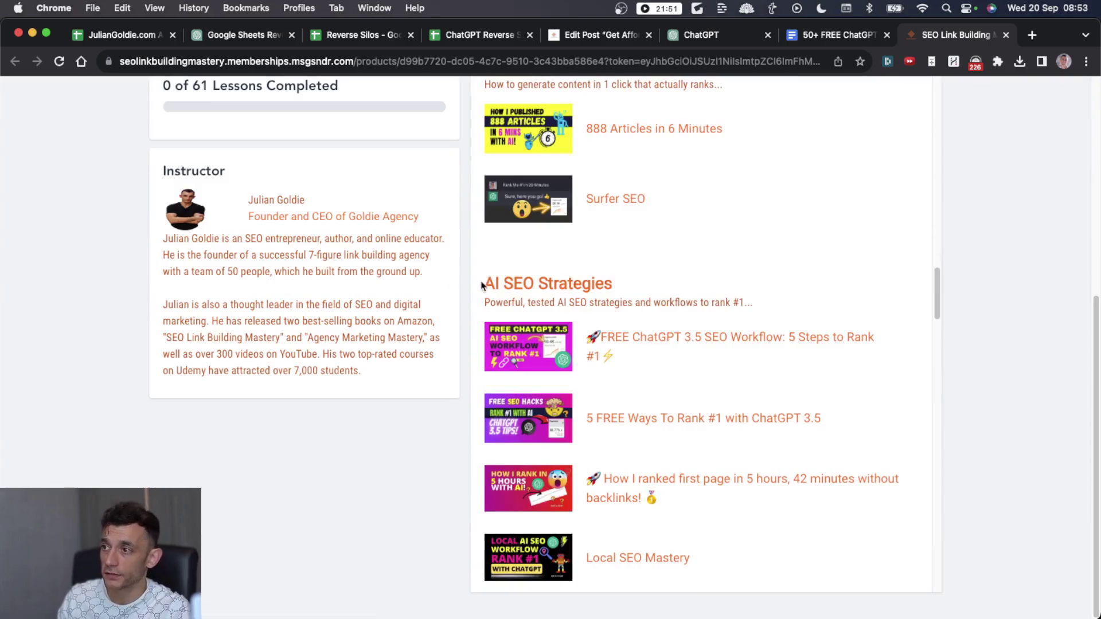
triple_click(481, 285)
scroll(713, 364, down, 8)
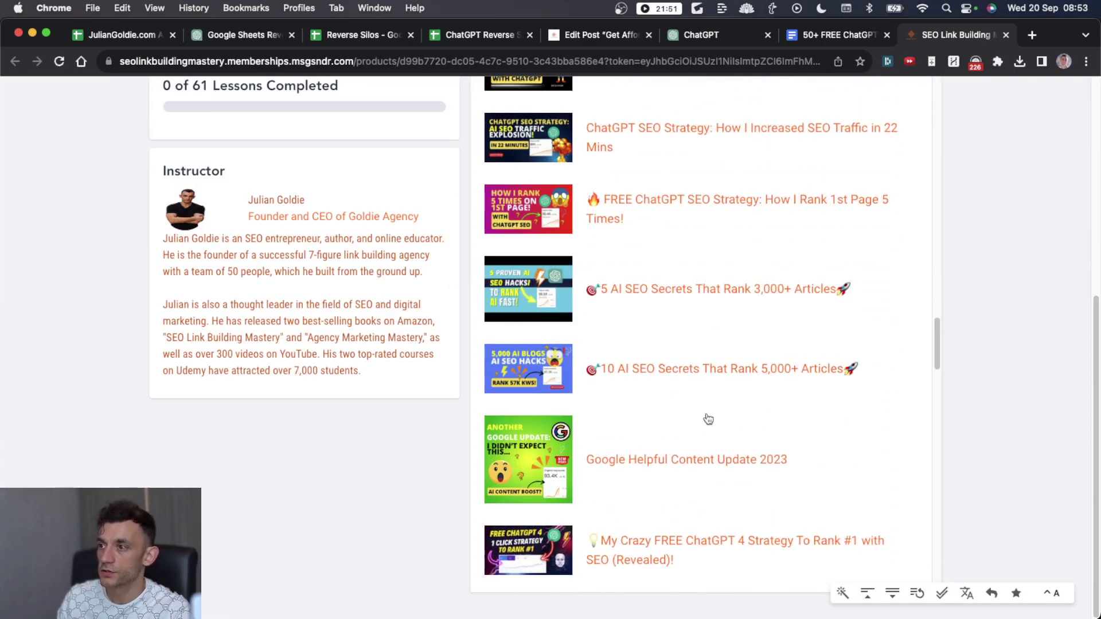
scroll(709, 419, down, 3)
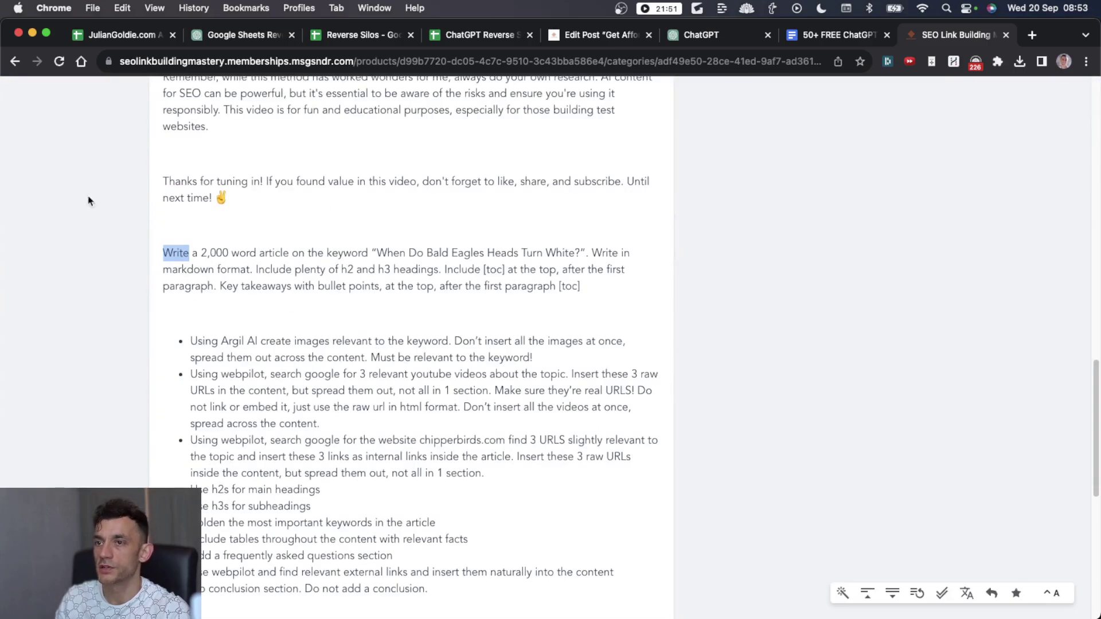
scroll(331, 398, down, 2)
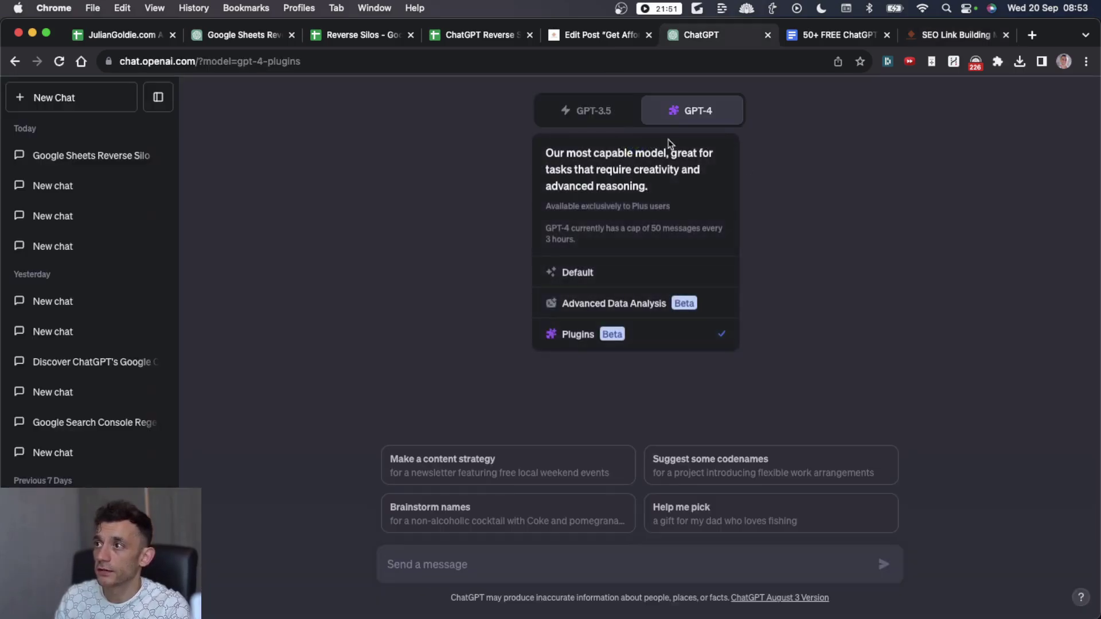
Put the 2,000 word article prompt into a new GPT-4 Plugins chat in ChatGPT and select its keyword phrase
click(559, 568)
key(super+v)
drag(790, 465, 596, 465)
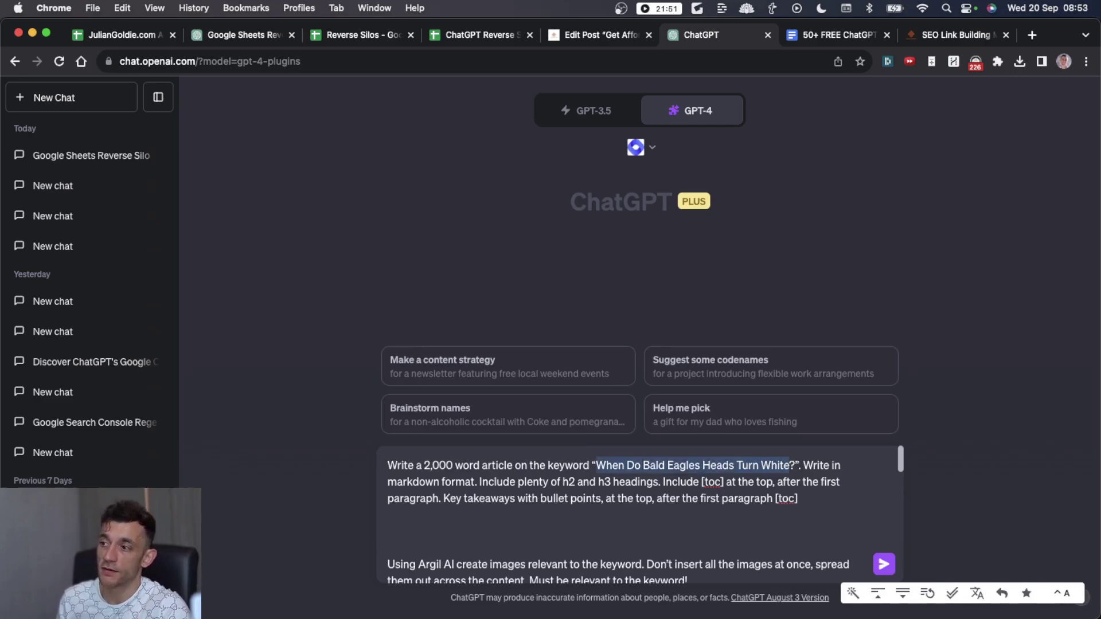
Switch to the Reverse Silo Template and look up the link targets of the seranking-prices row
key(super+4)
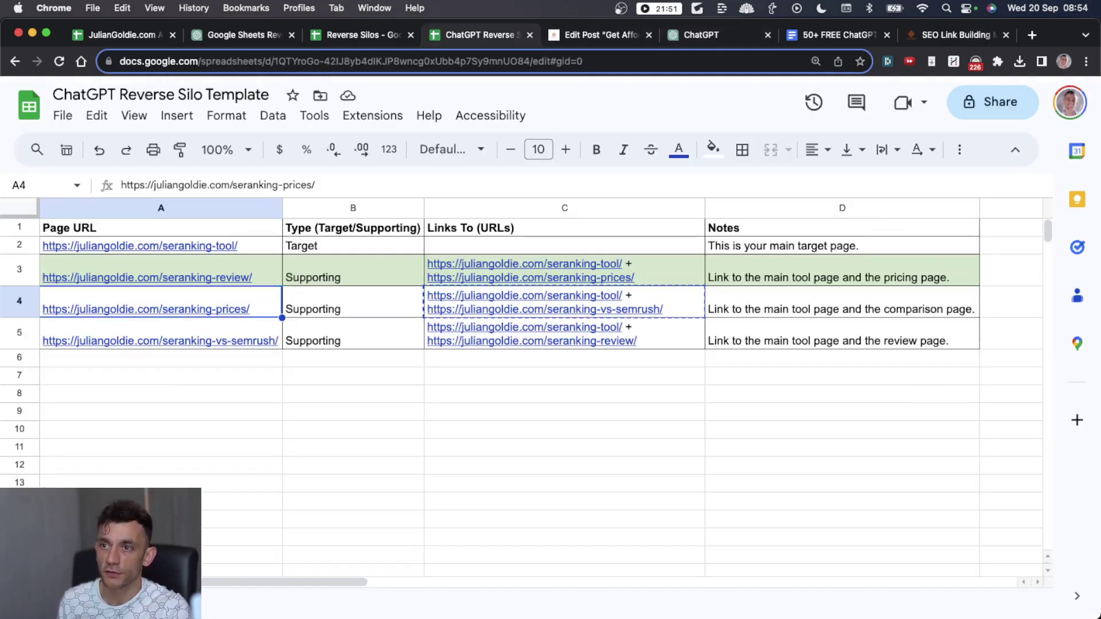
key(Right)
key(Right)
key(Right)
key(Left)
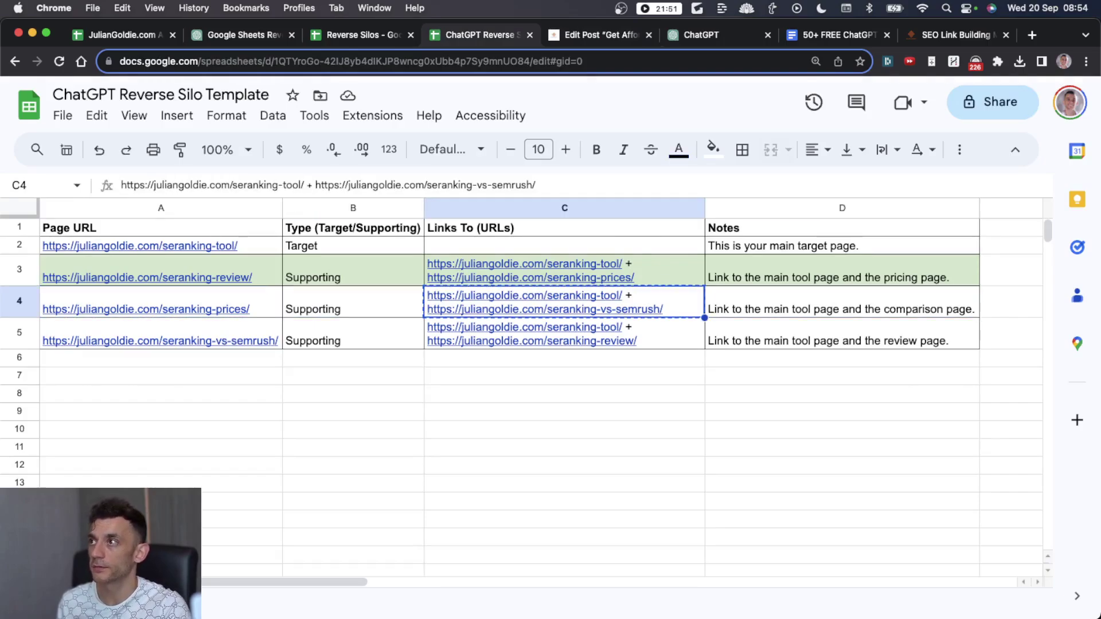
Delete the webpilot instruction about finding 3 chipperbirds.com URLs from the ChatGPT article prompt
key(super+6)
double_click(427, 498)
click(429, 499)
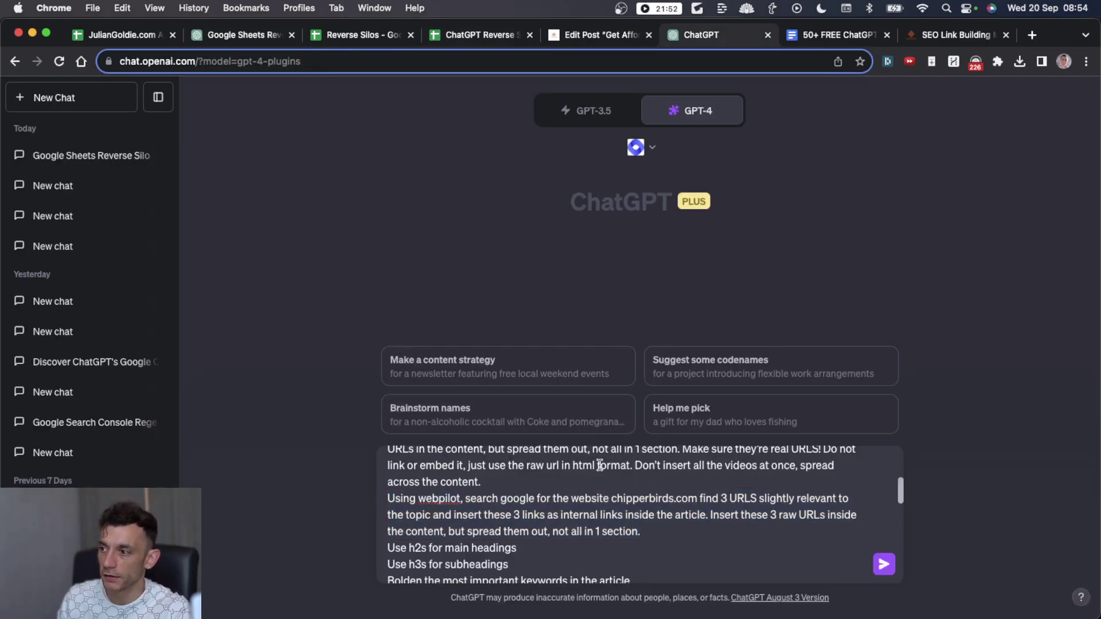
key(super+Left)
key(super+shift+Right)
key(shift+Down)
key(shift+Down)
key(BackSpace)
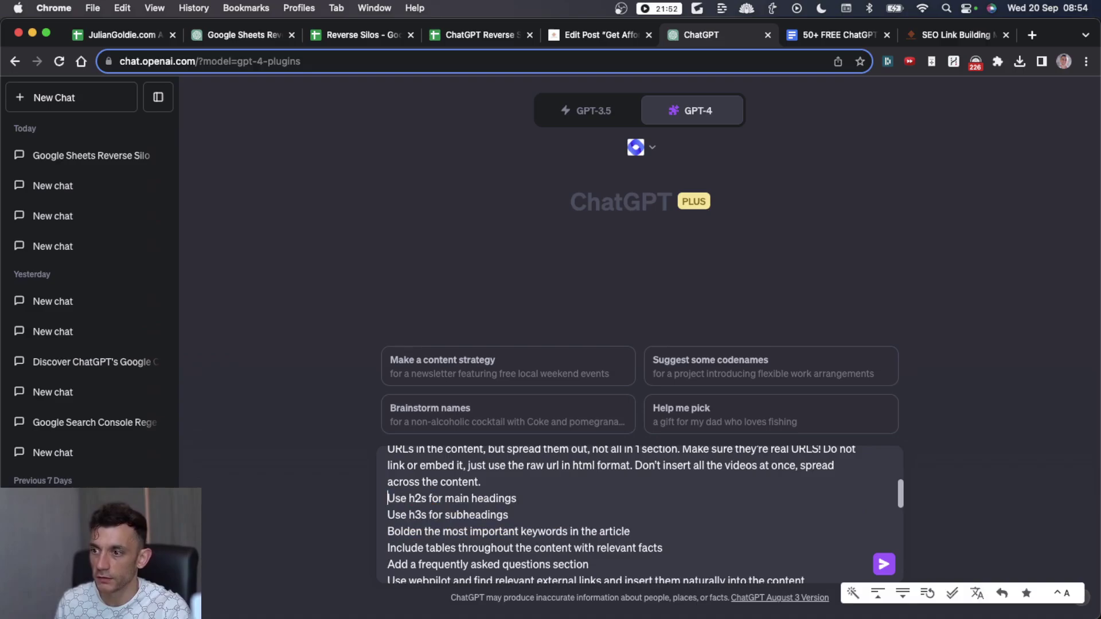
text(Internall)
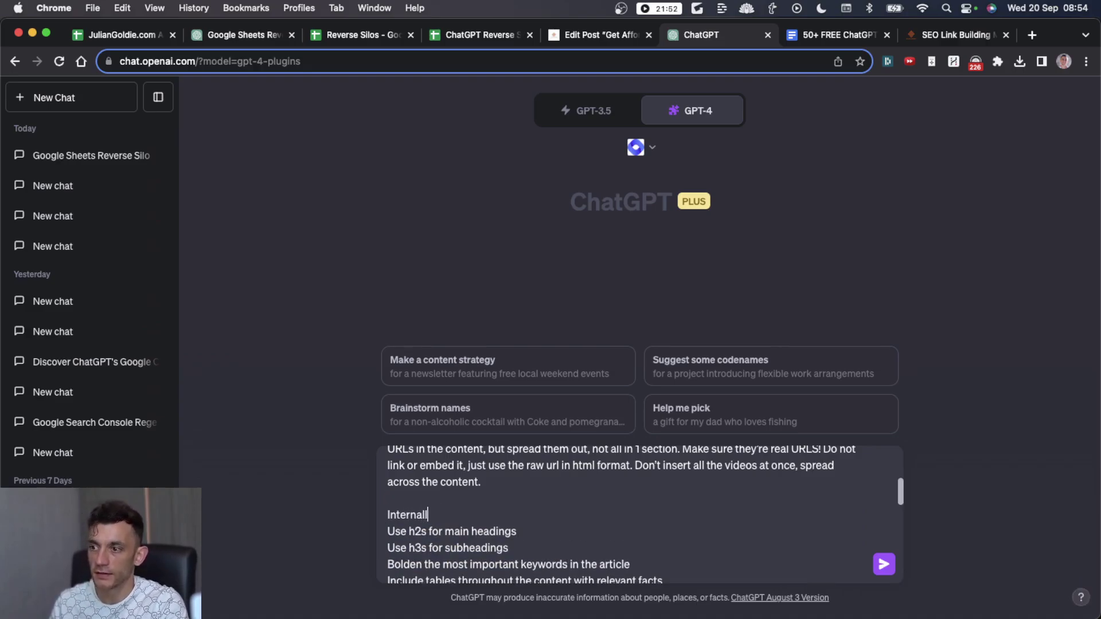
text(y link to these 2)
text(pages:  https://juliangoldie.com/seranking-tool https://juliangoldie.com/seranking-vs-semrush/)
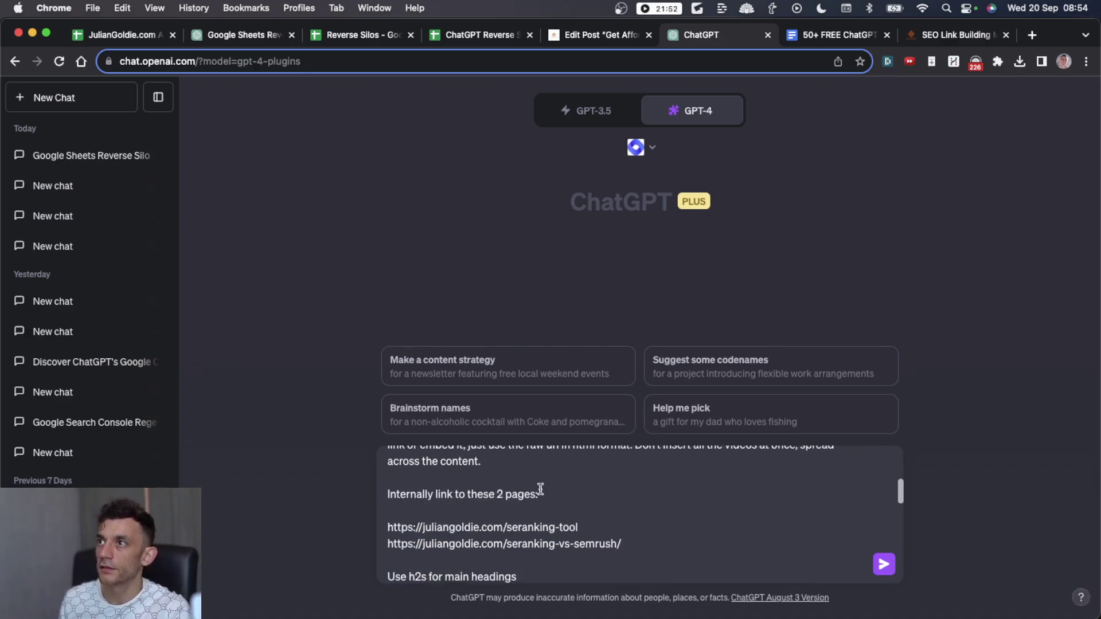
Check the prompt's two internal link URLs against the seranking-prices row in the template, and return to the ChatGPT chat
key(ctrl+shift+Tab)
key(ctrl+shift+Tab)
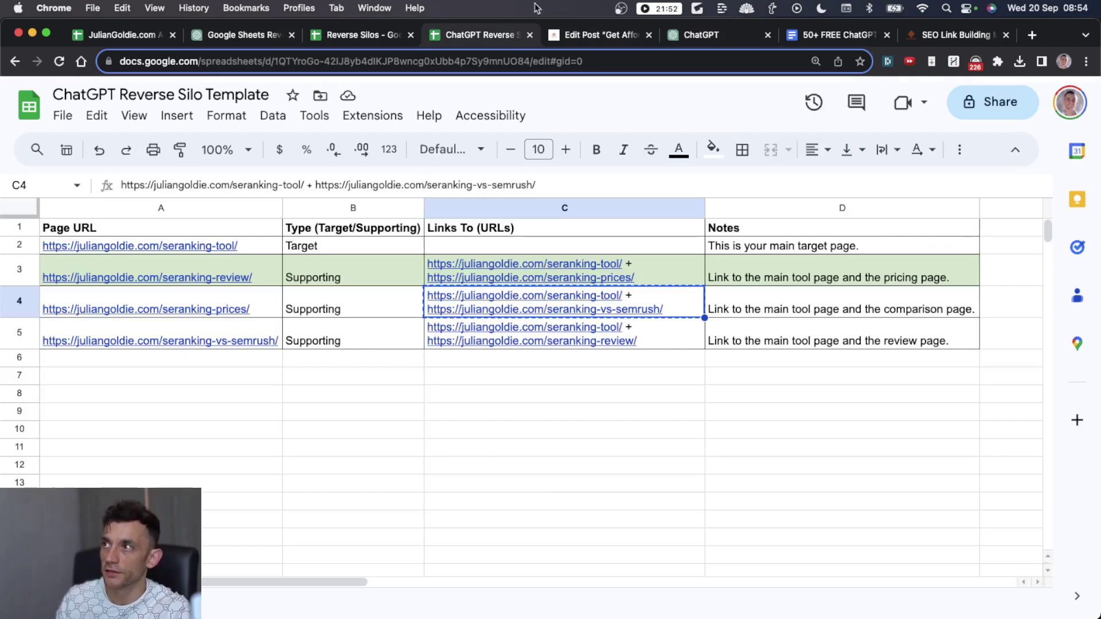
click(708, 37)
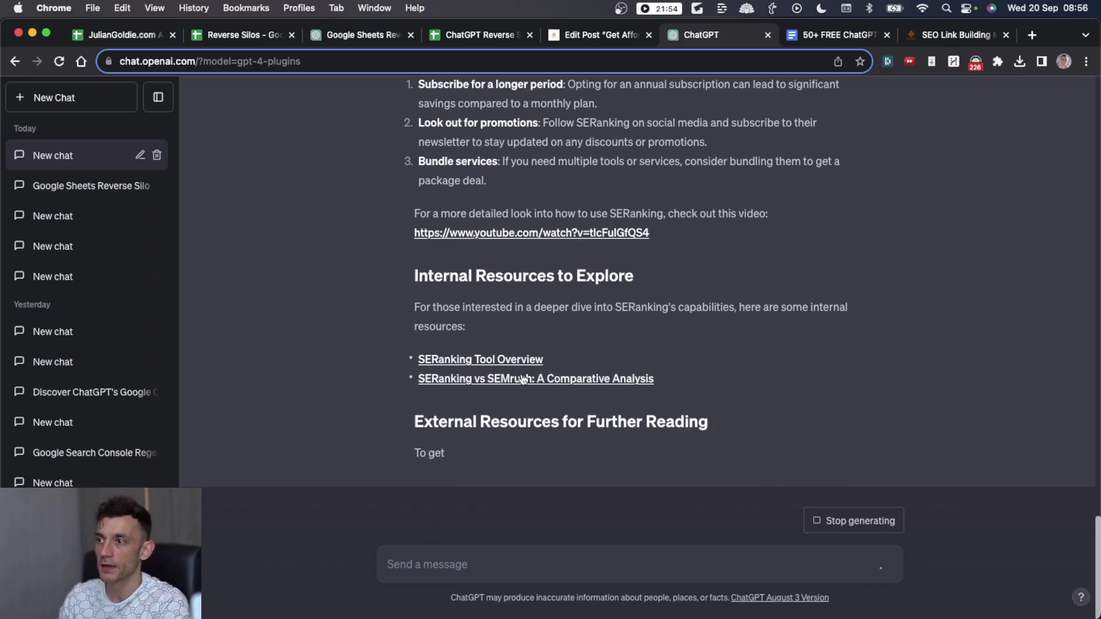
Open the generated article's two internal resource links in new tabs and inspect the seranking-vs-semrush page
super+click(524, 379)
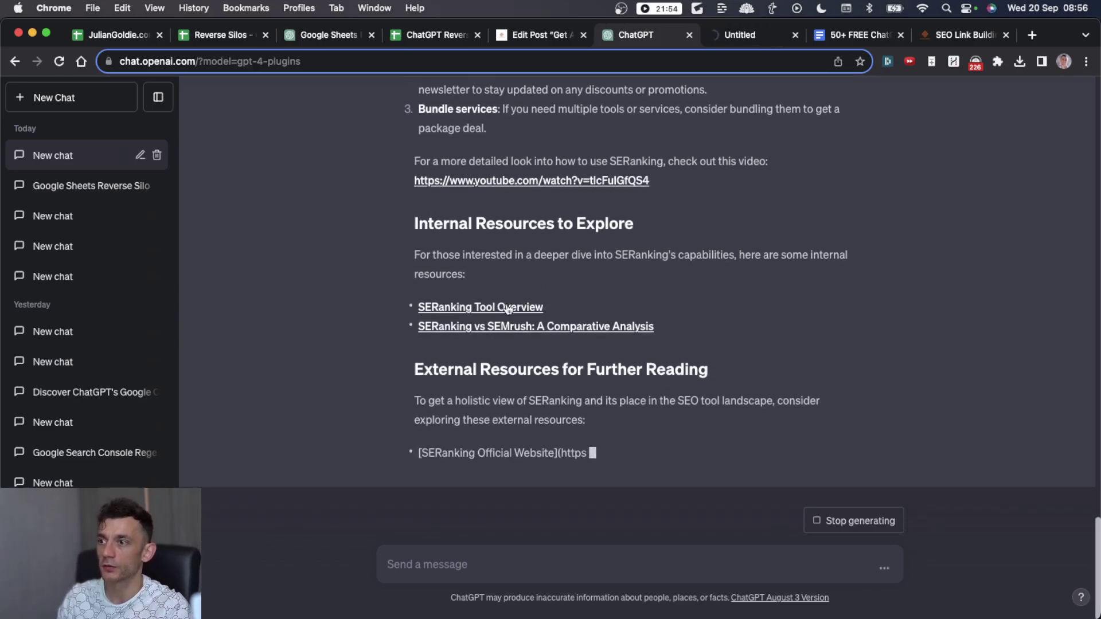
super+click(505, 325)
click(677, 35)
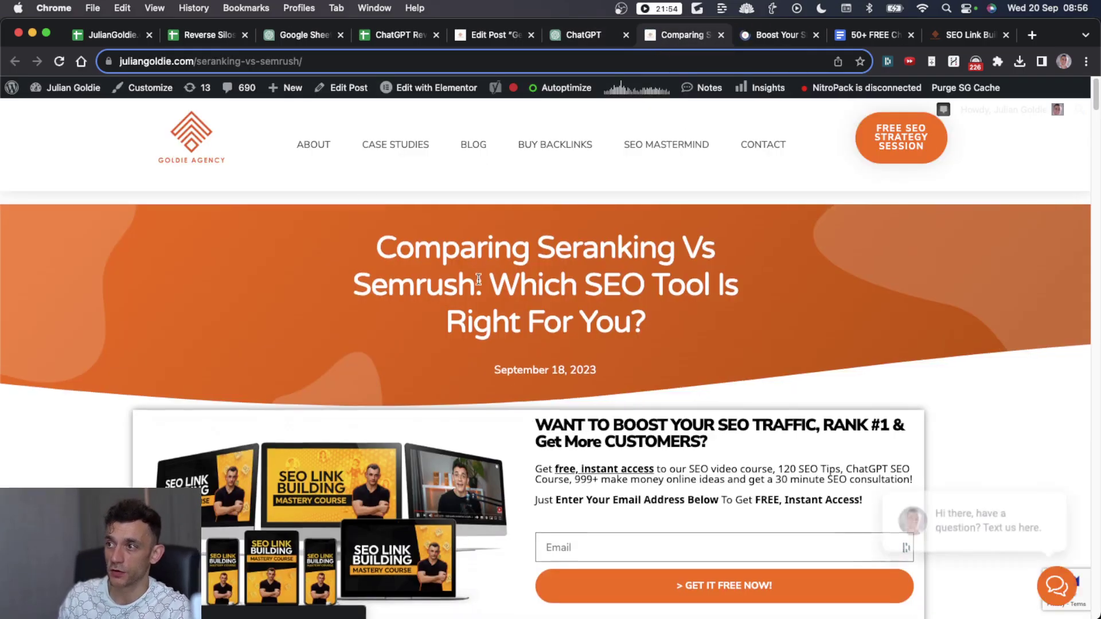
scroll(496, 474, down, 20)
scroll(539, 544, up, 10)
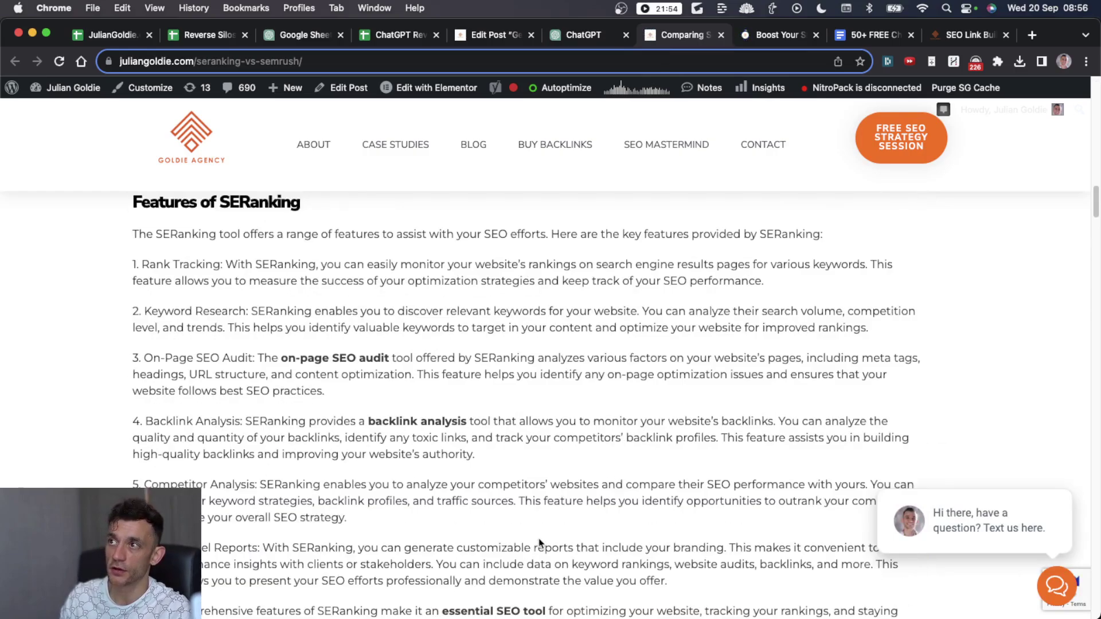
Review the "Example for Your Site" explanation and table in the ChatGPT chat that generated the silo template
key(super+3)
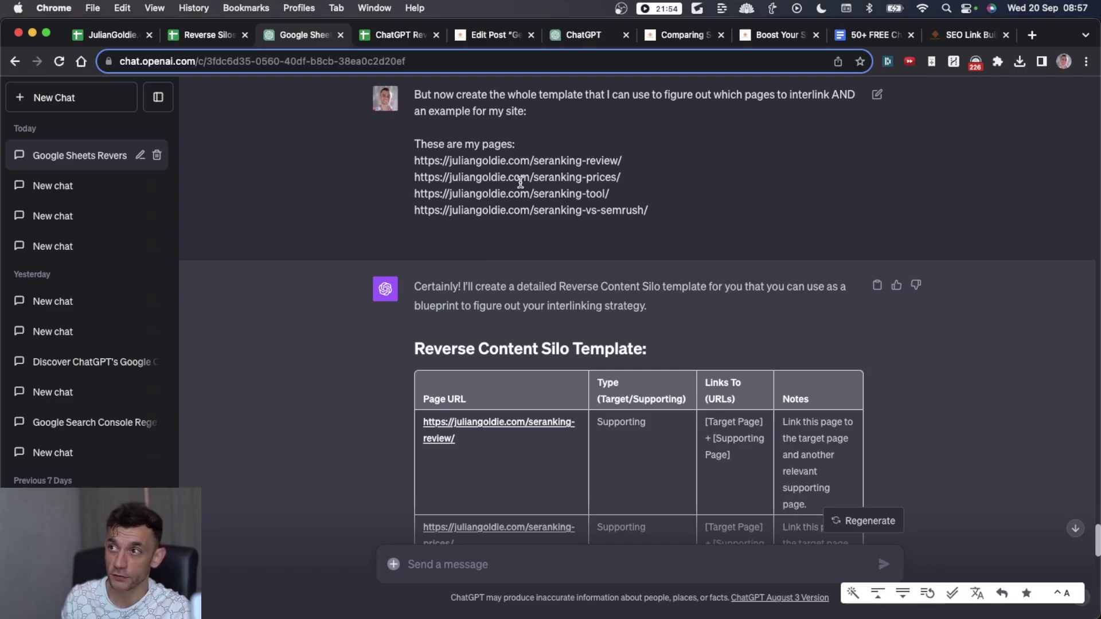
scroll(521, 182, down, 14)
scroll(392, 224, up, 3)
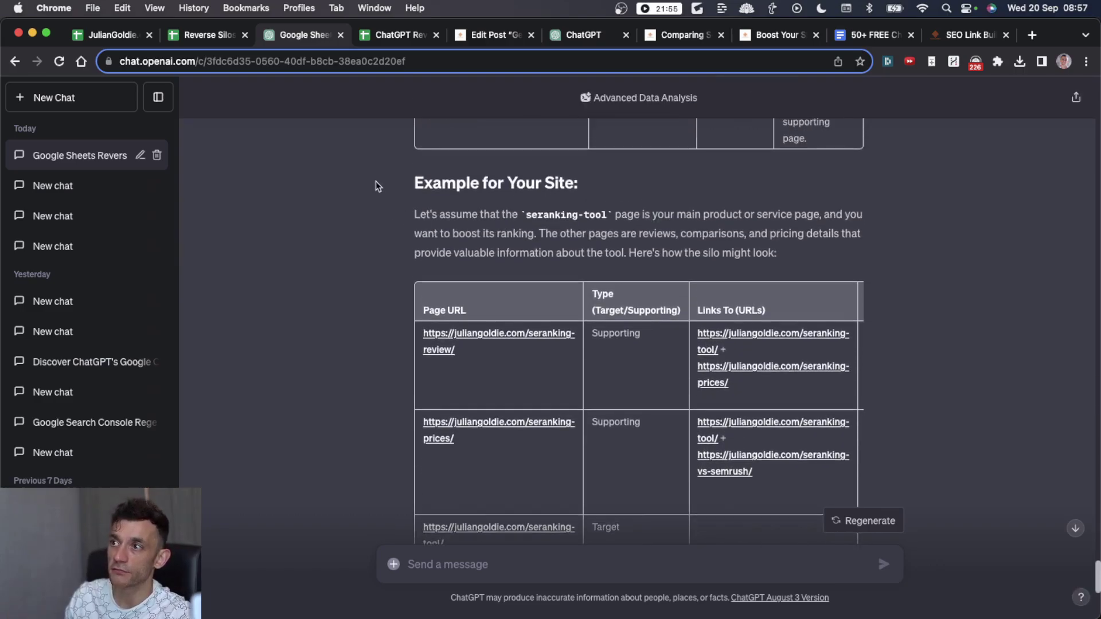
drag(407, 188, 770, 237)
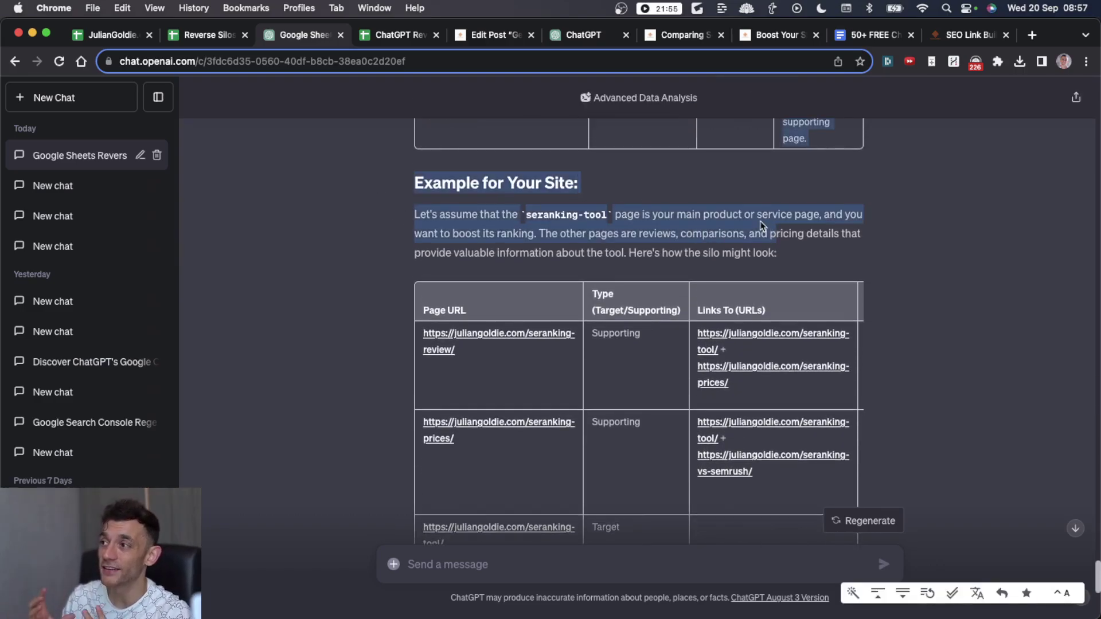
click(730, 197)
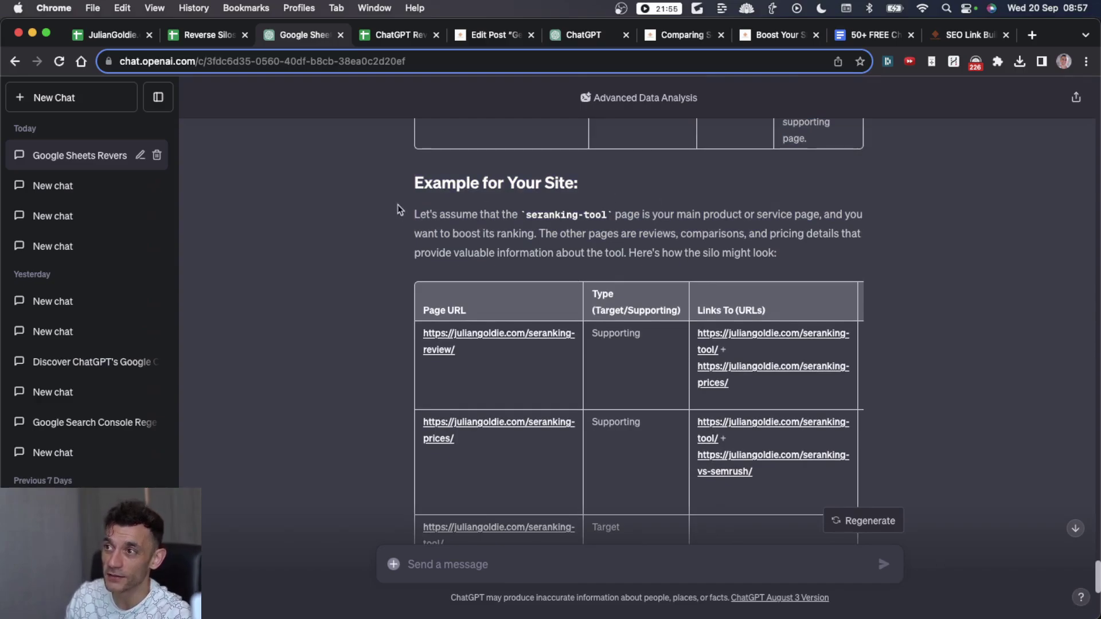
drag(398, 207, 792, 263)
click(771, 244)
Return to the generated SERanking pricing article in ChatGPT and review its "Internal Resources to Explore" section
click(593, 42)
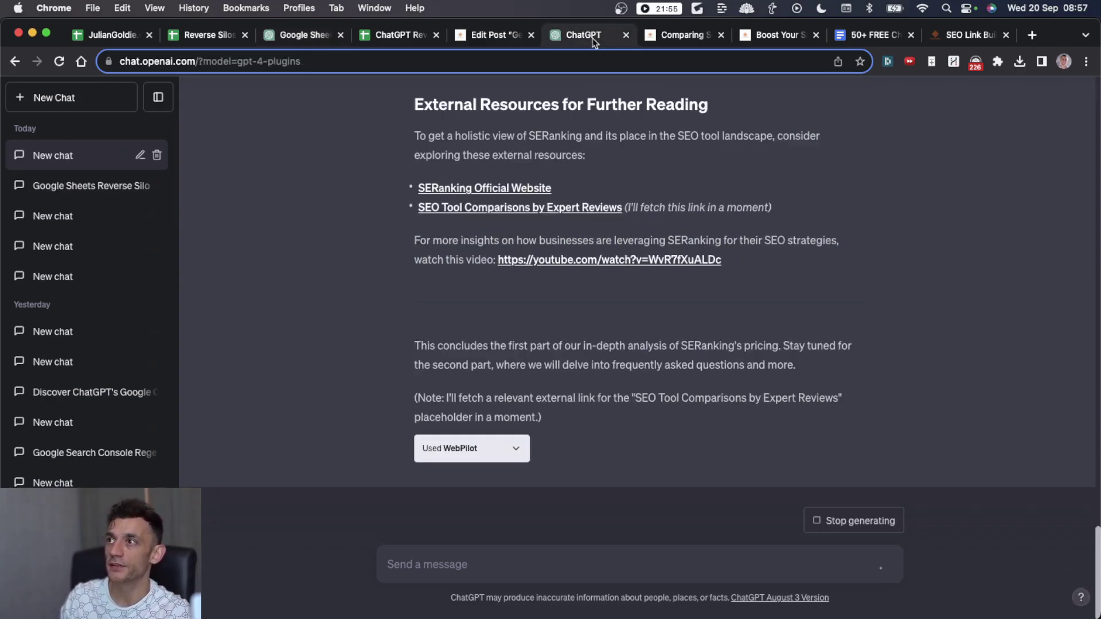
scroll(422, 222, up, 5)
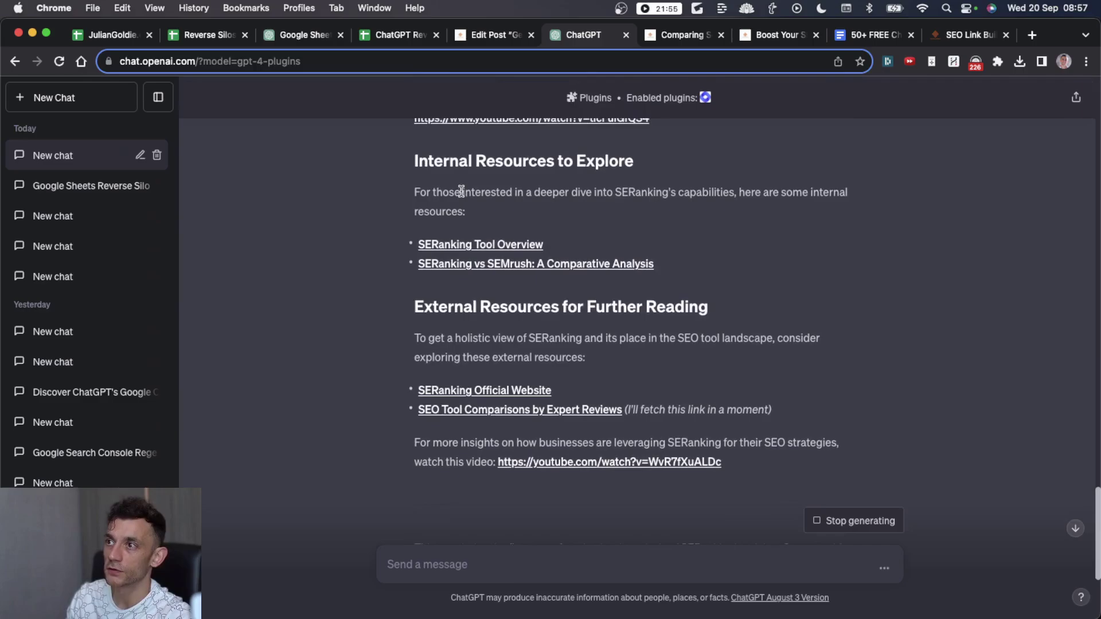
drag(410, 161, 682, 260)
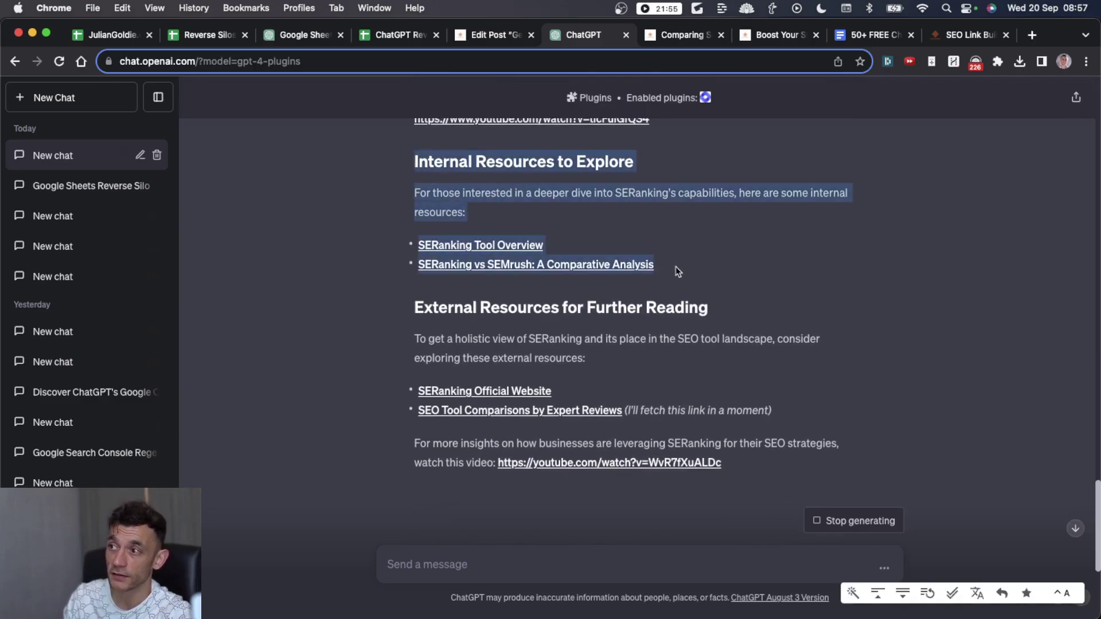
click(677, 191)
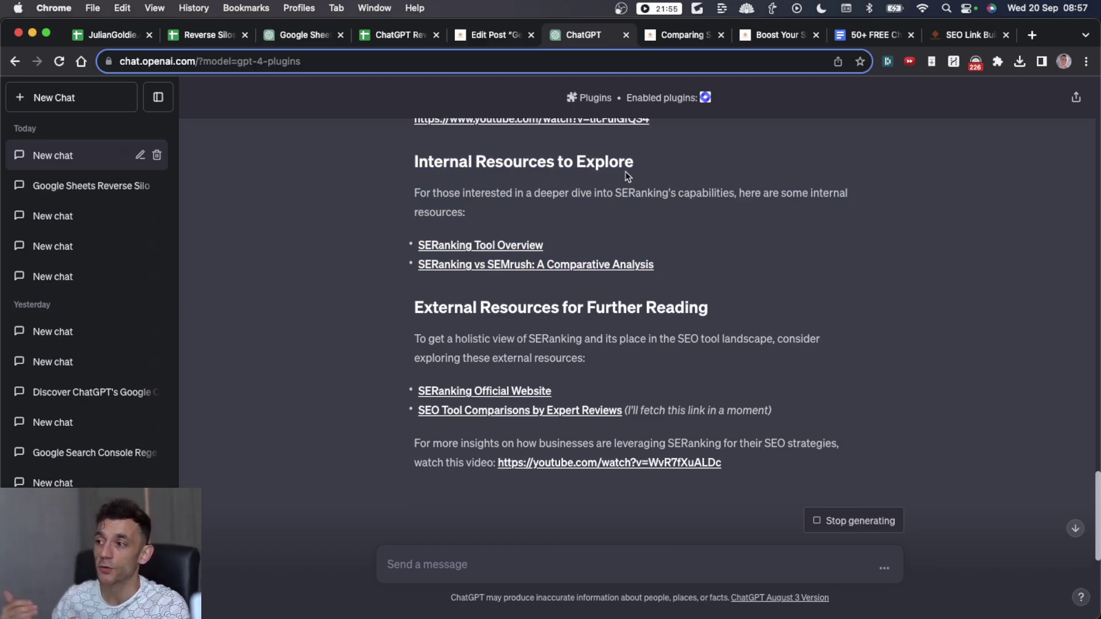
Check the seranking-prices row's note in the ChatGPT Reverse Silo Template, and compare it with the Reverse Silos layout diagram
key(super+4)
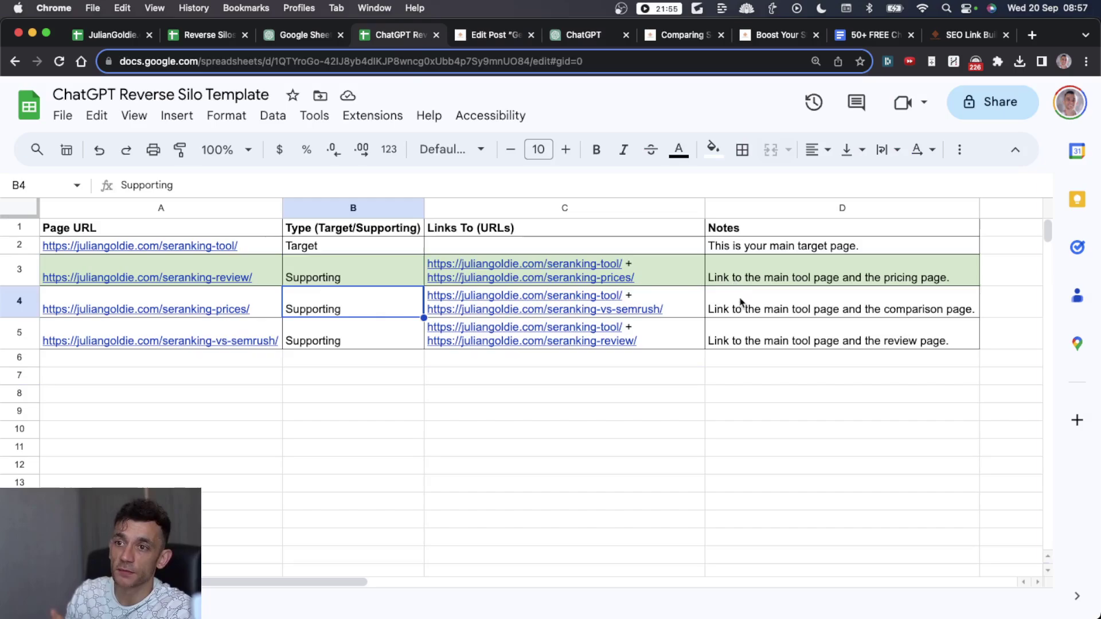
click(750, 307)
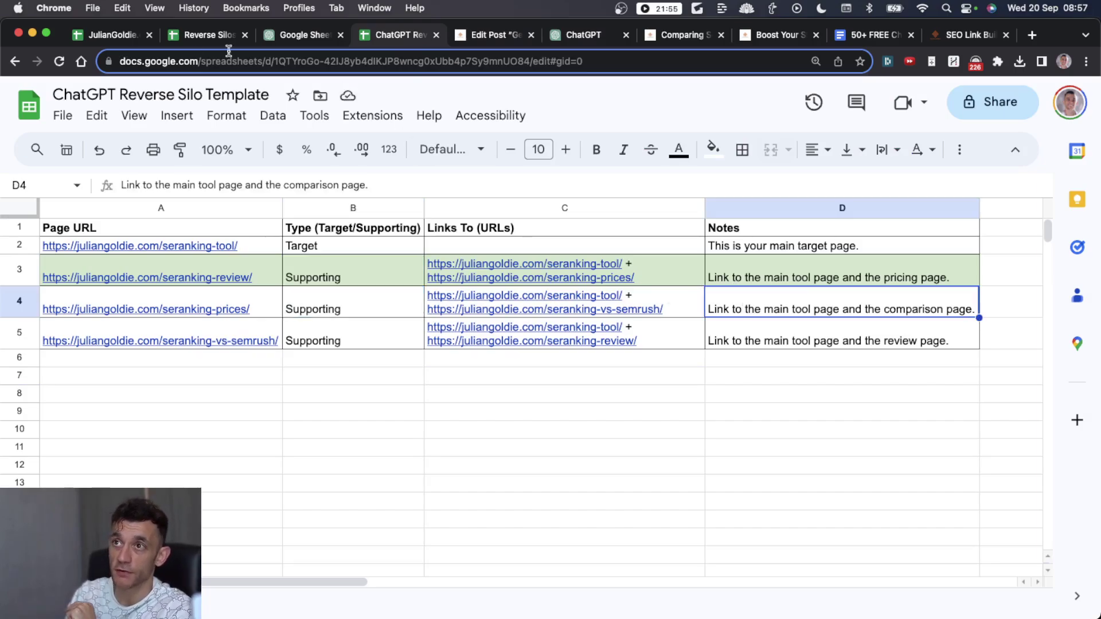
click(186, 45)
click(165, 290)
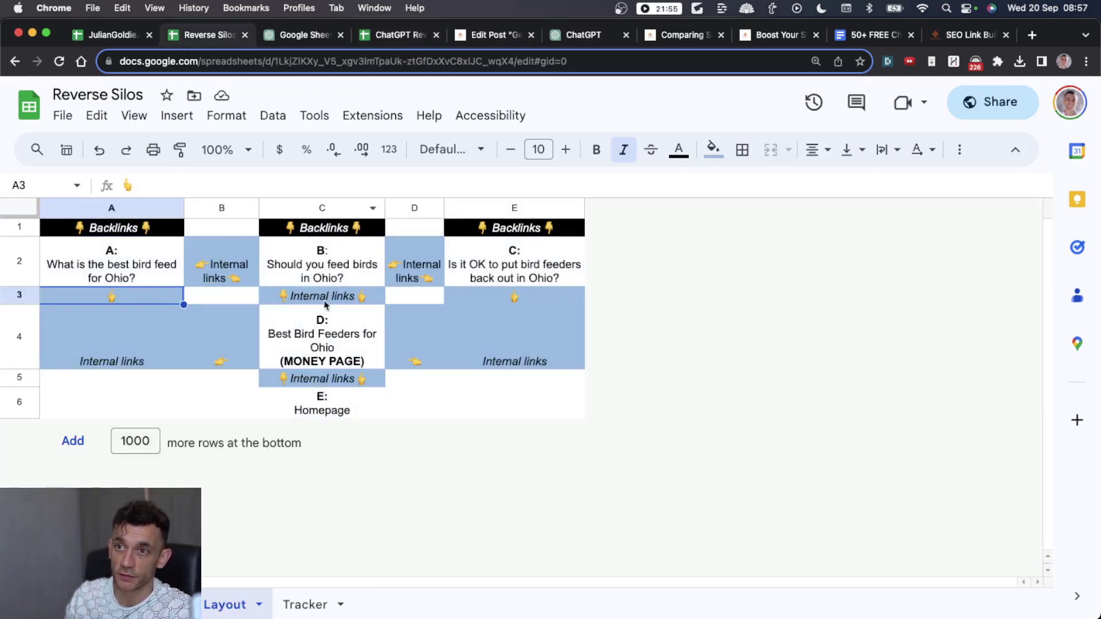
key(super+a)
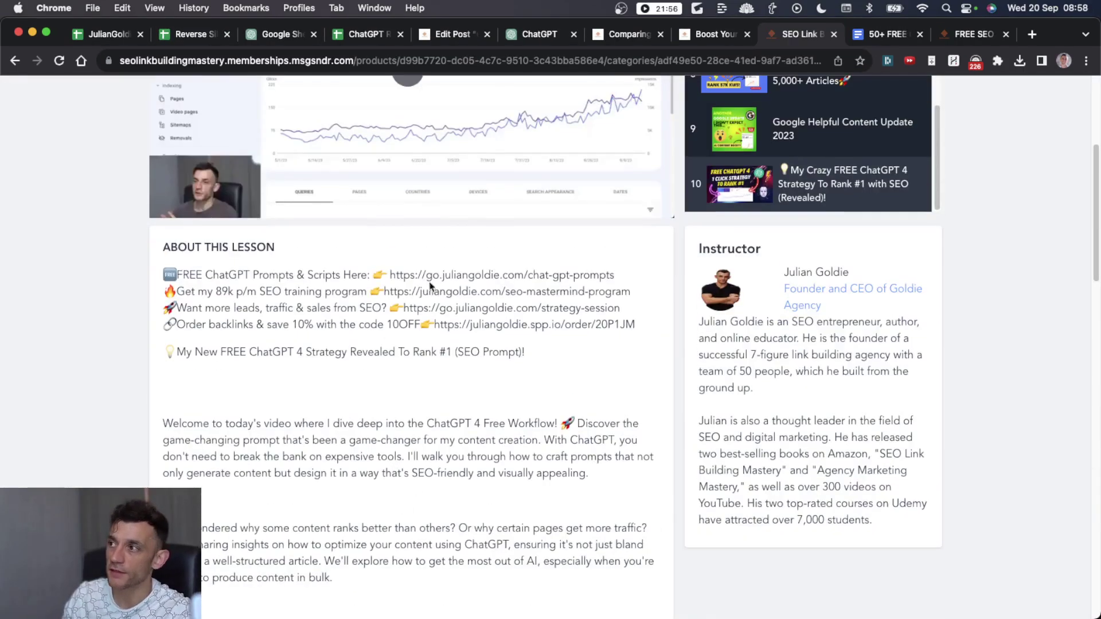
Look through the "About this lesson" description on the SEO course page, with a glance back at the reverse silo template
scroll(431, 286, up, 3)
scroll(458, 332, down, 12)
scroll(458, 332, up, 4)
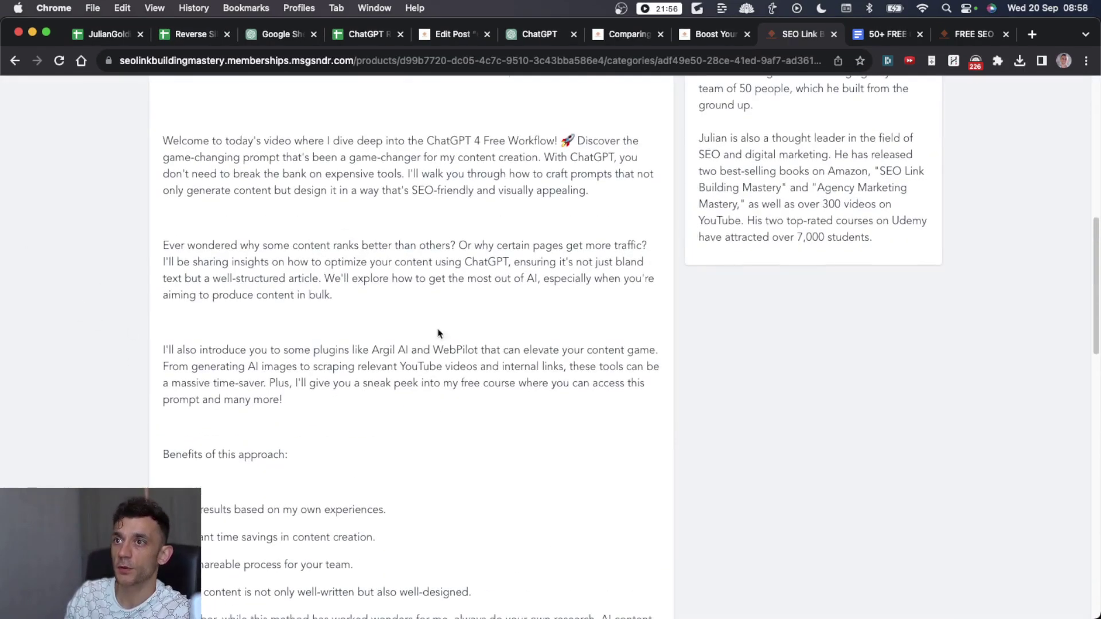
scroll(438, 333, up, 2)
scroll(420, 169, up, 2)
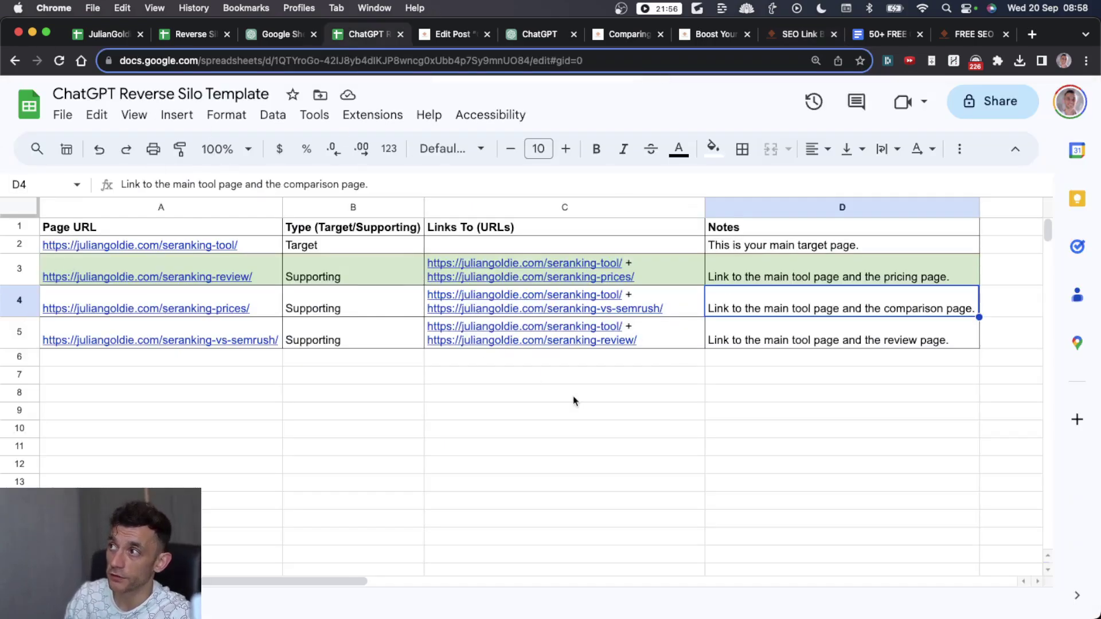
click(776, 38)
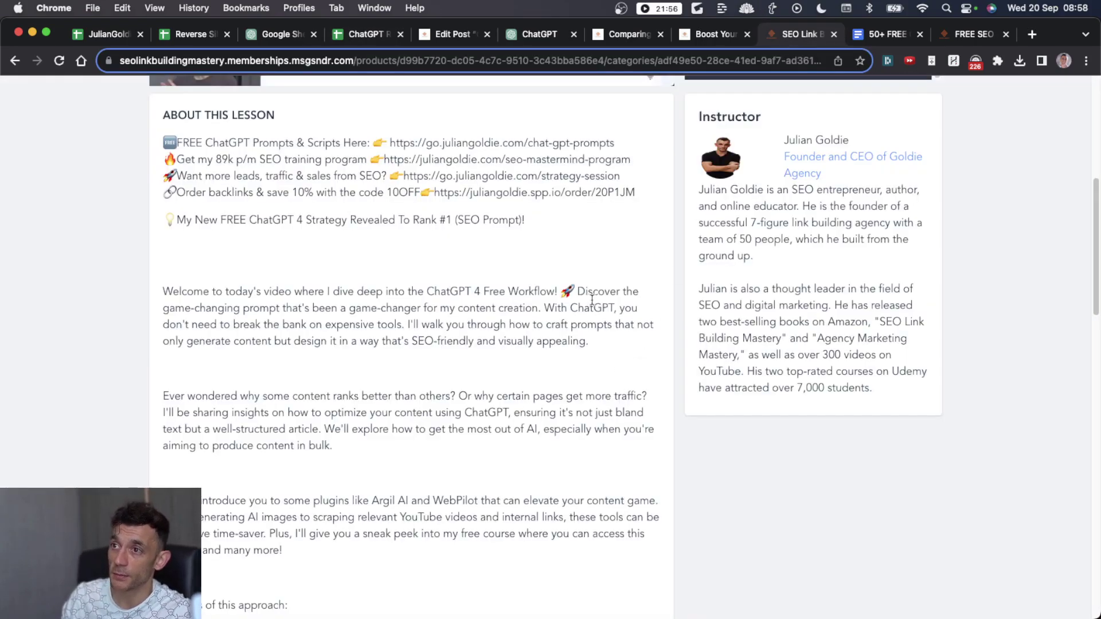
scroll(620, 269, up, 6)
Open the "50 AI SEO & CHATGPT PROMPTS" document and view its Content Prompts and ChatGPT Images sections
click(888, 34)
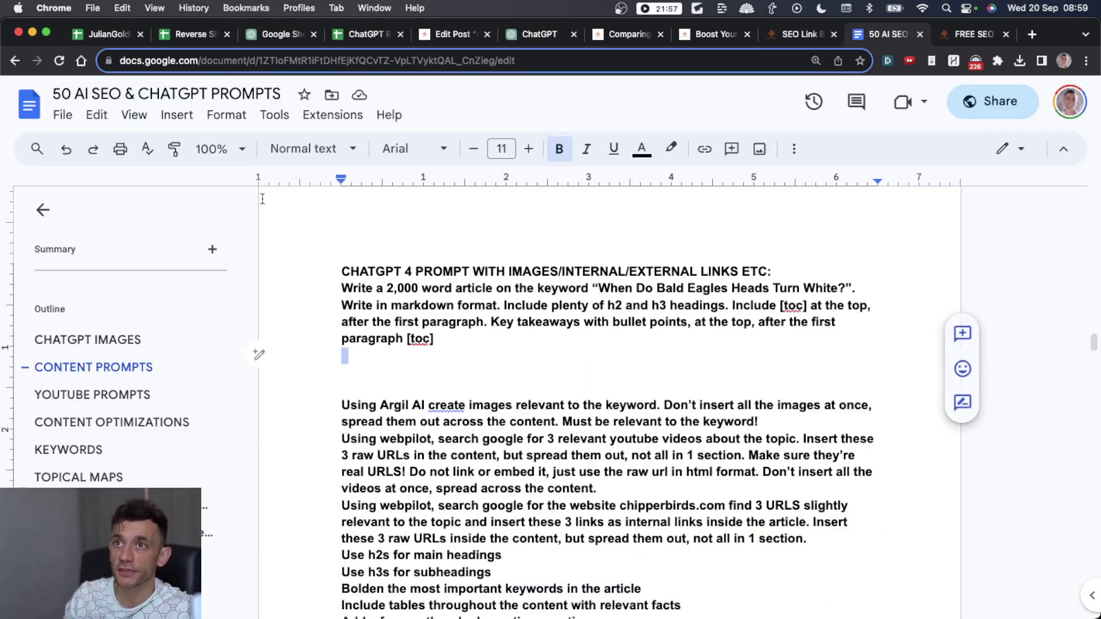
drag(282, 94, 240, 93)
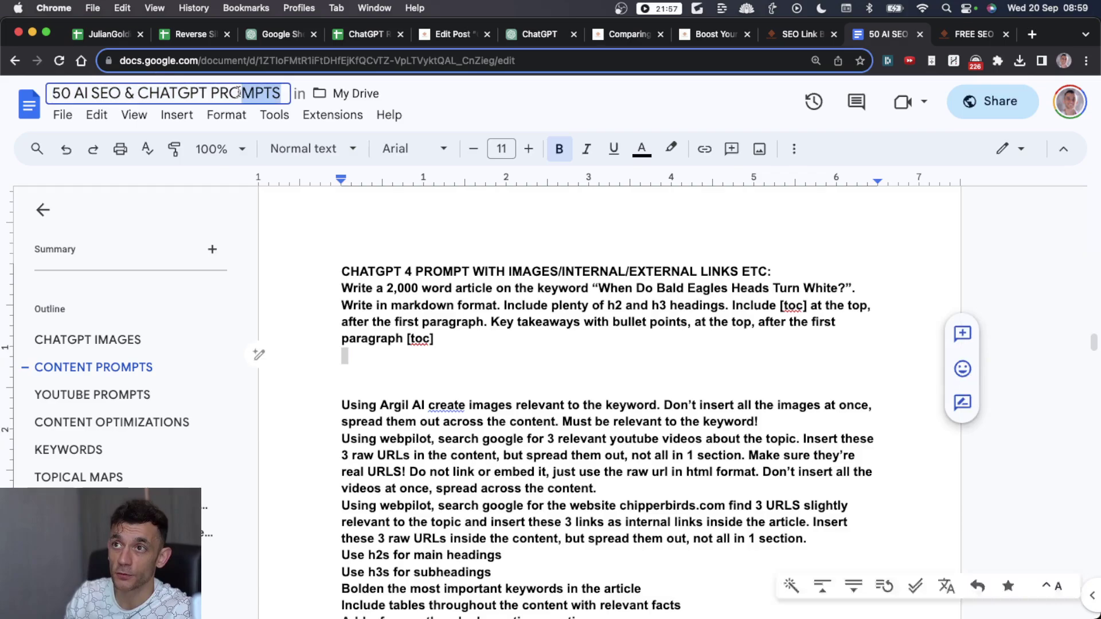
click(147, 349)
click(106, 361)
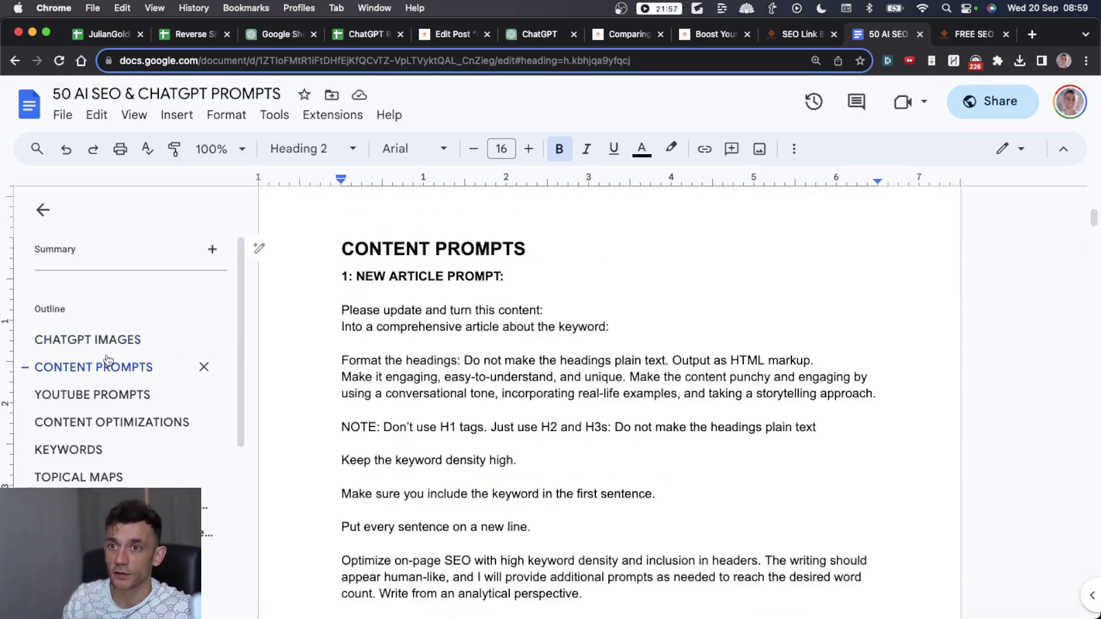
click(107, 352)
click(107, 353)
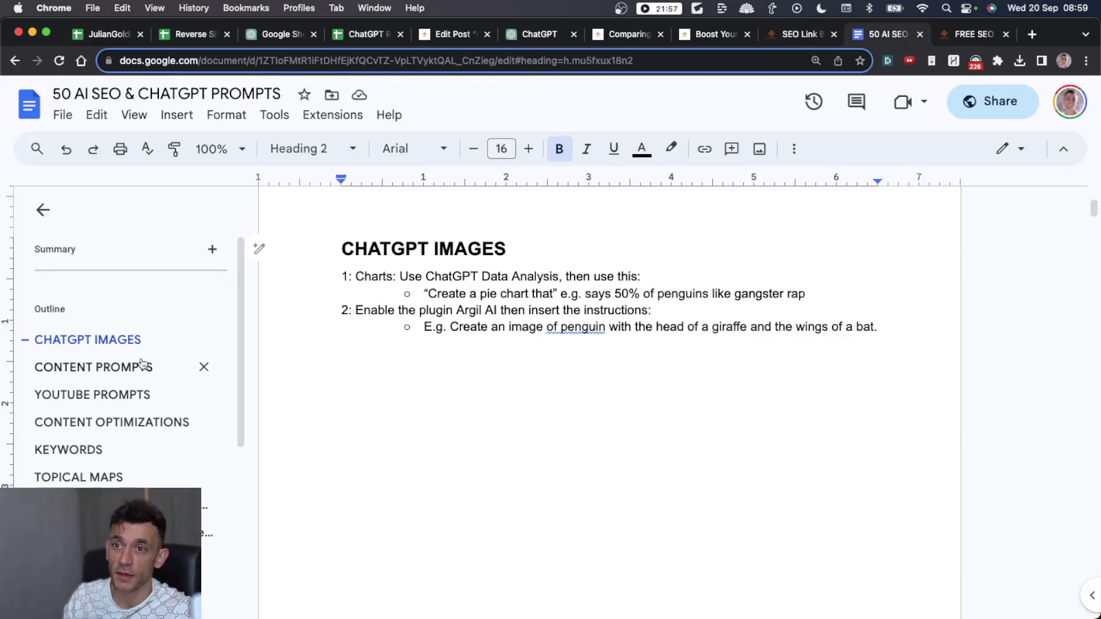
Browse the prompts document's Content Optimizations, Topical Maps and Free GPT Sheets Tools/Prompts sections
click(142, 366)
click(129, 394)
click(103, 387)
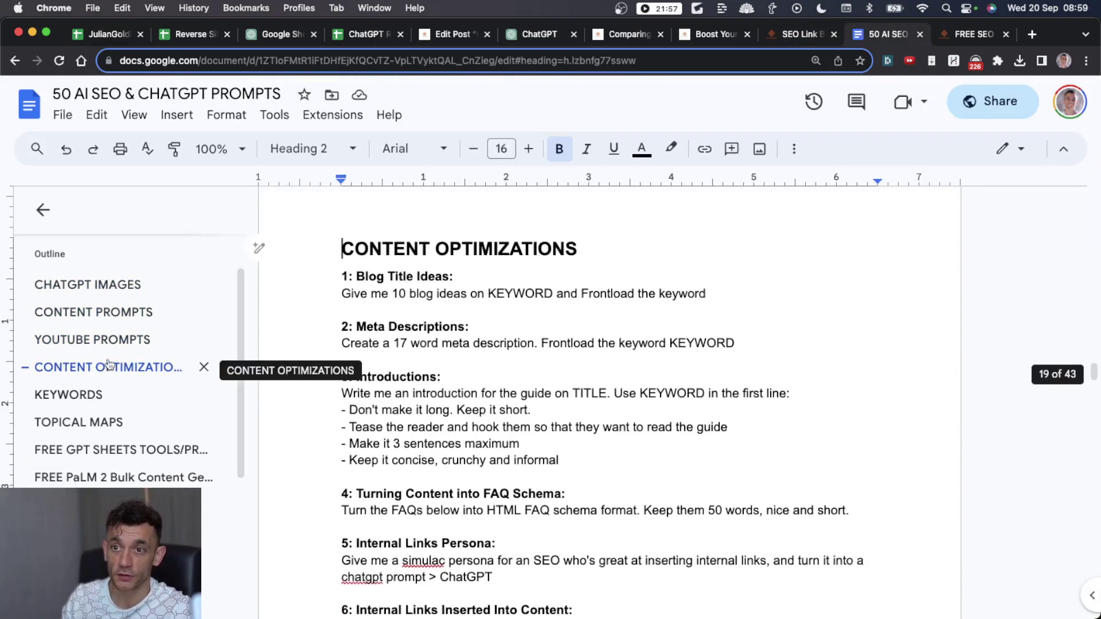
click(93, 406)
click(87, 392)
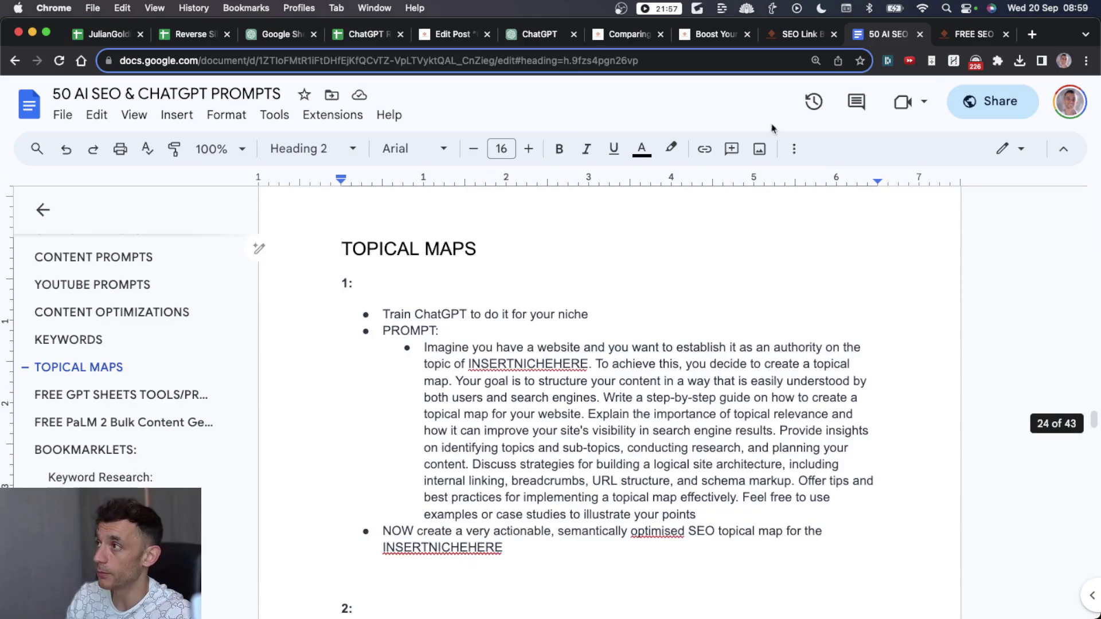
click(118, 395)
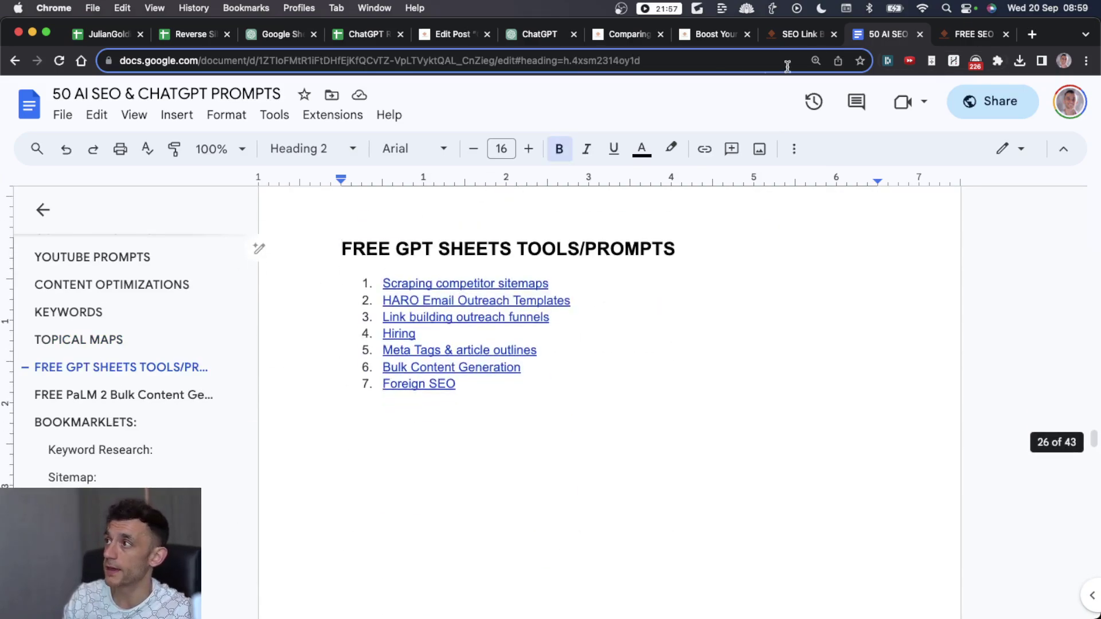
Open the free strategy session page and examine its address and the six link building session benefits
click(969, 35)
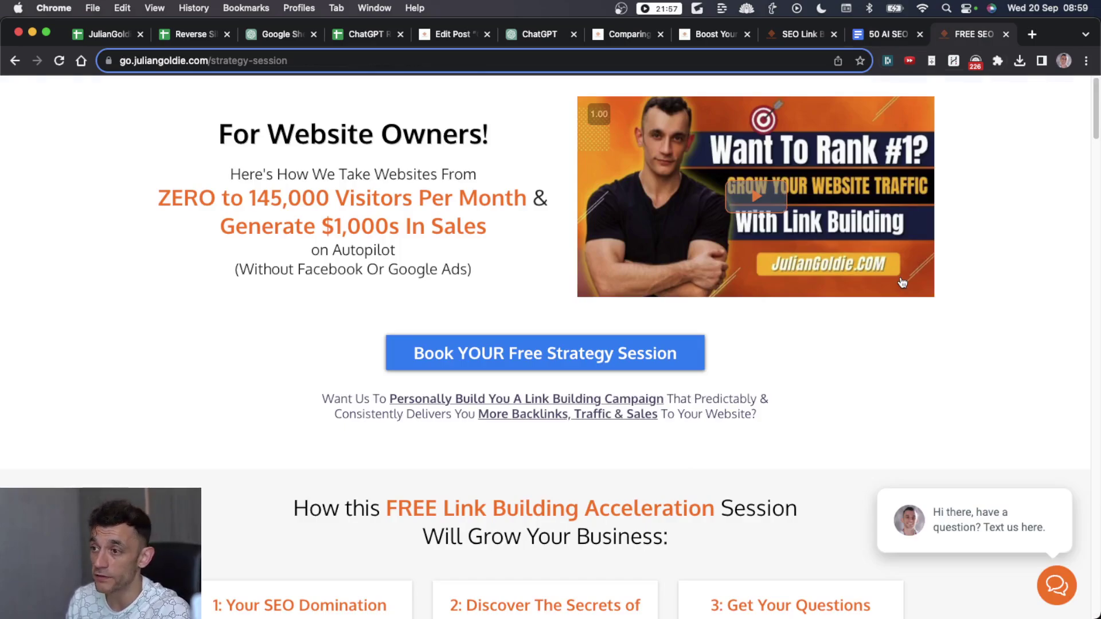
click(283, 60)
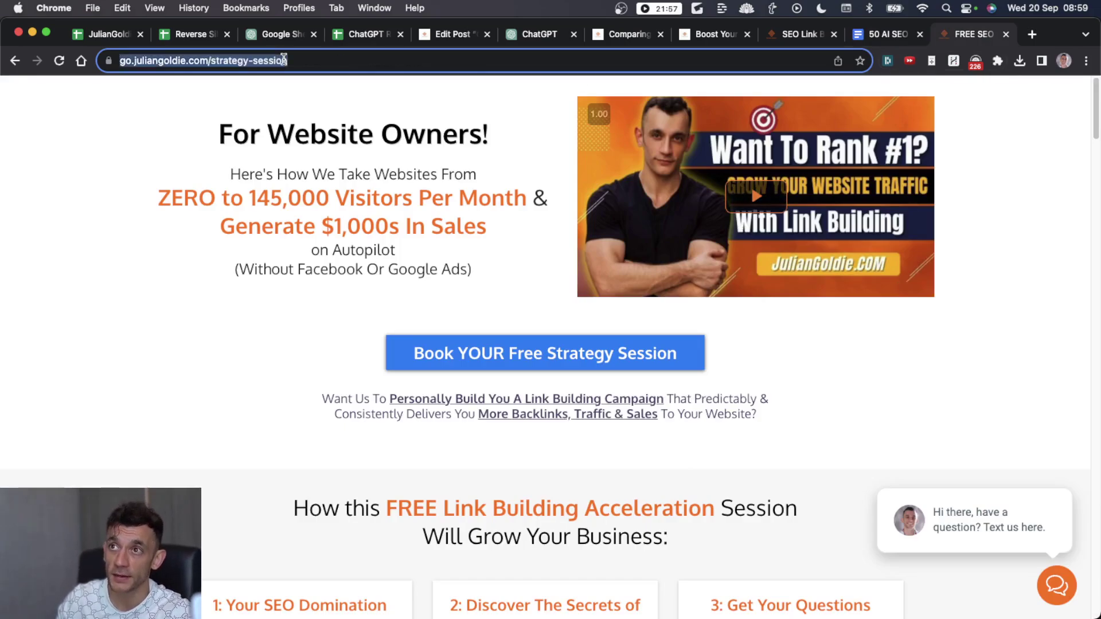
click(190, 324)
scroll(802, 377, down, 10)
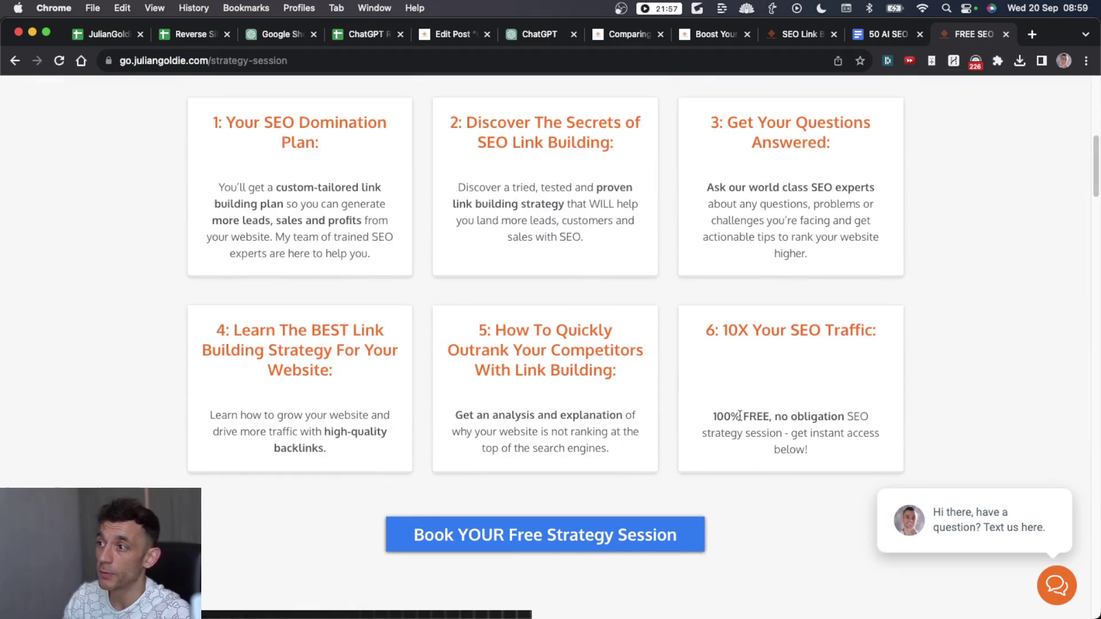
scroll(484, 286, up, 1)
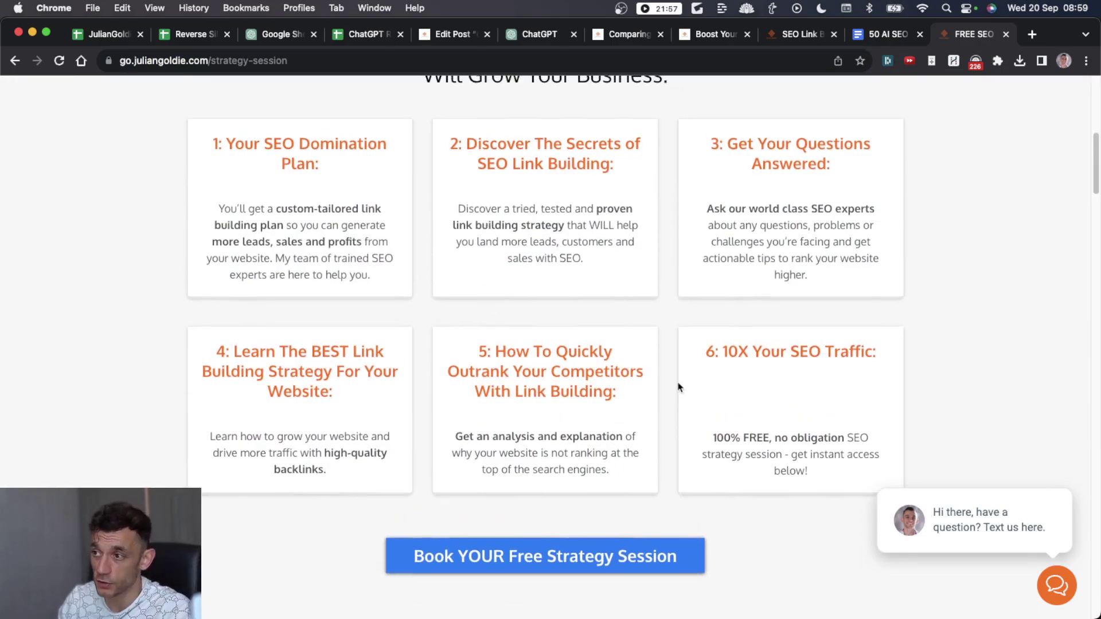
drag(634, 406, 488, 352)
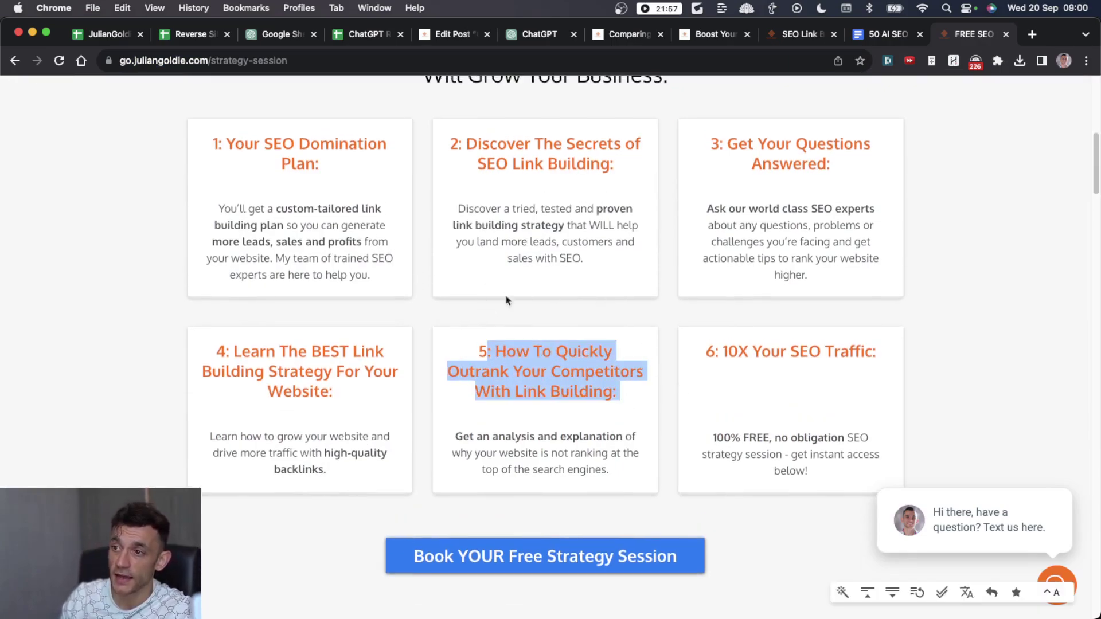
click(398, 304)
scroll(409, 288, up, 4)
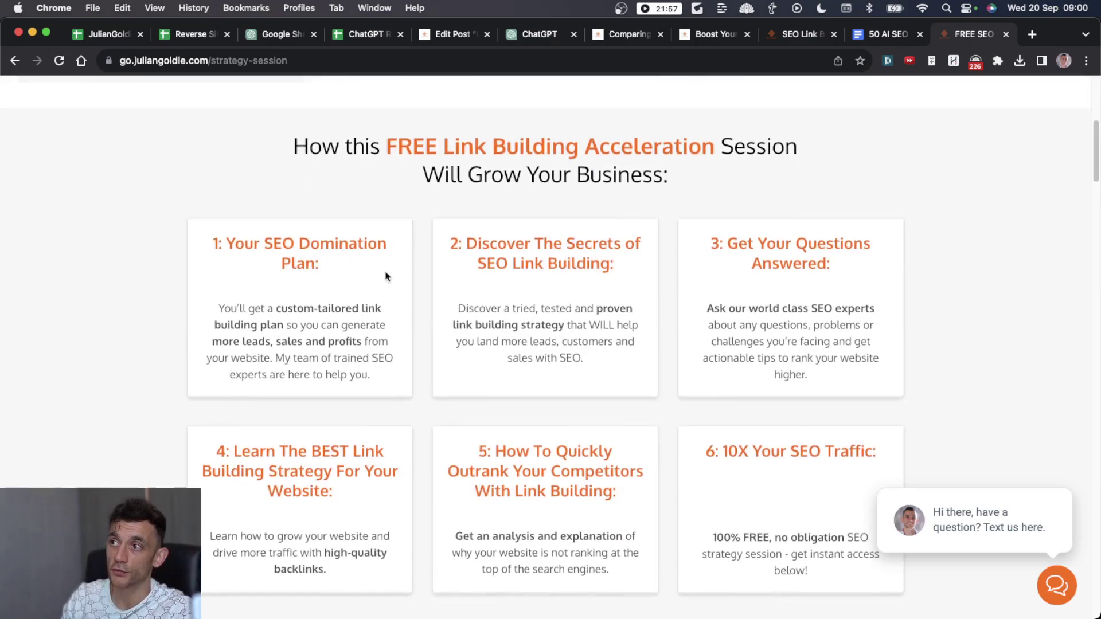
scroll(408, 308, down, 5)
scroll(408, 285, up, 5)
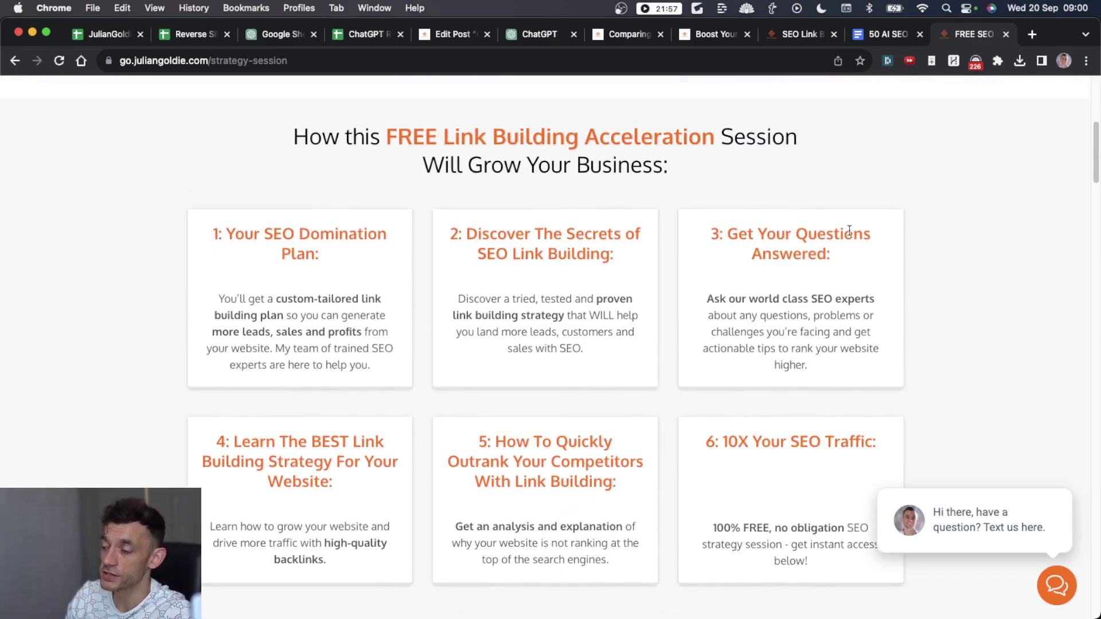